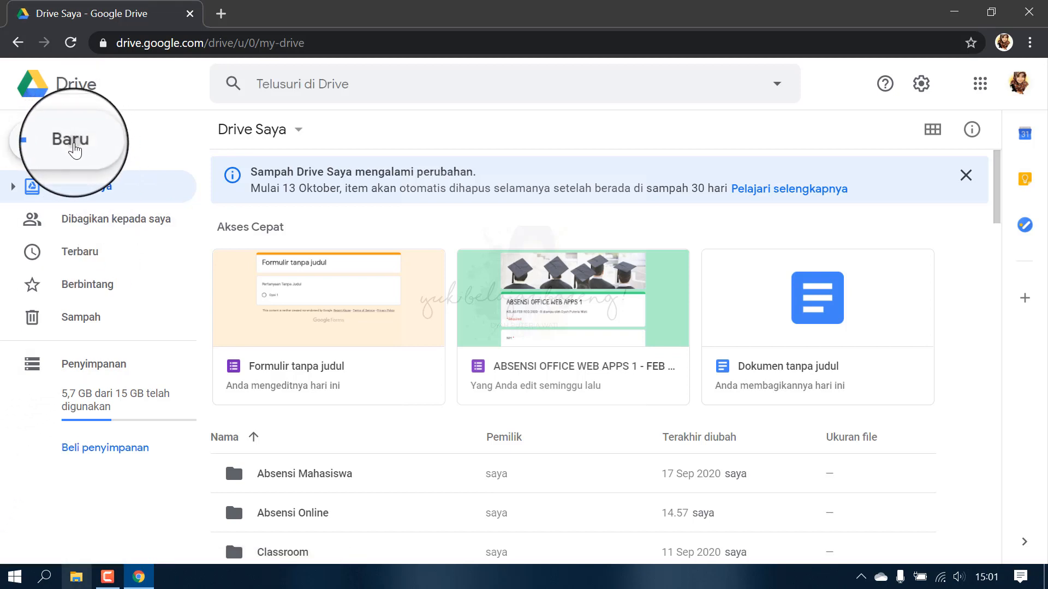
Create a folder named "Contoh Absensi Online" in Drive Saya.
left_click(75, 150)
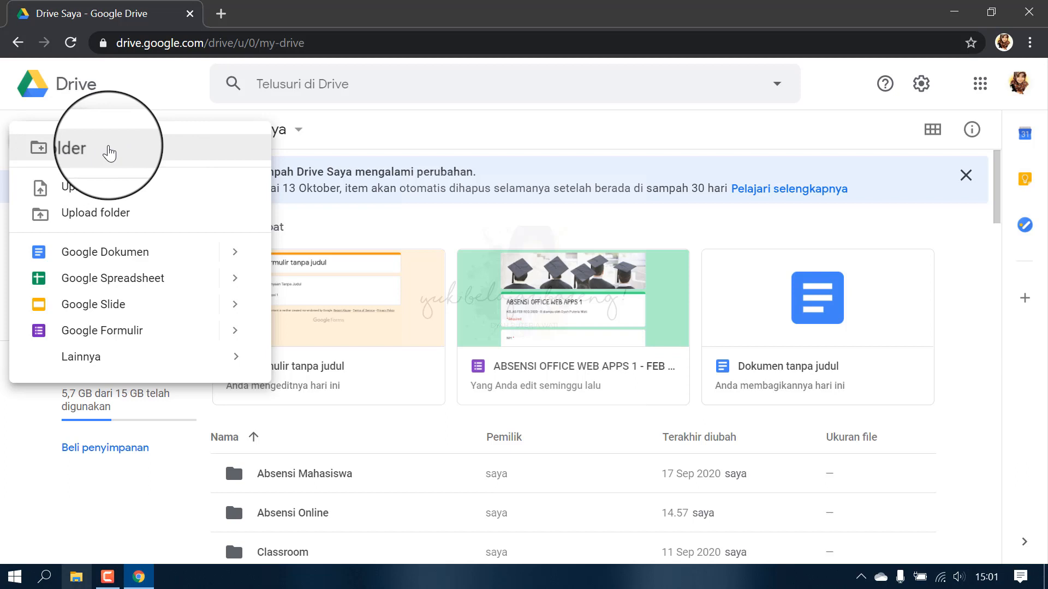
left_click(109, 153)
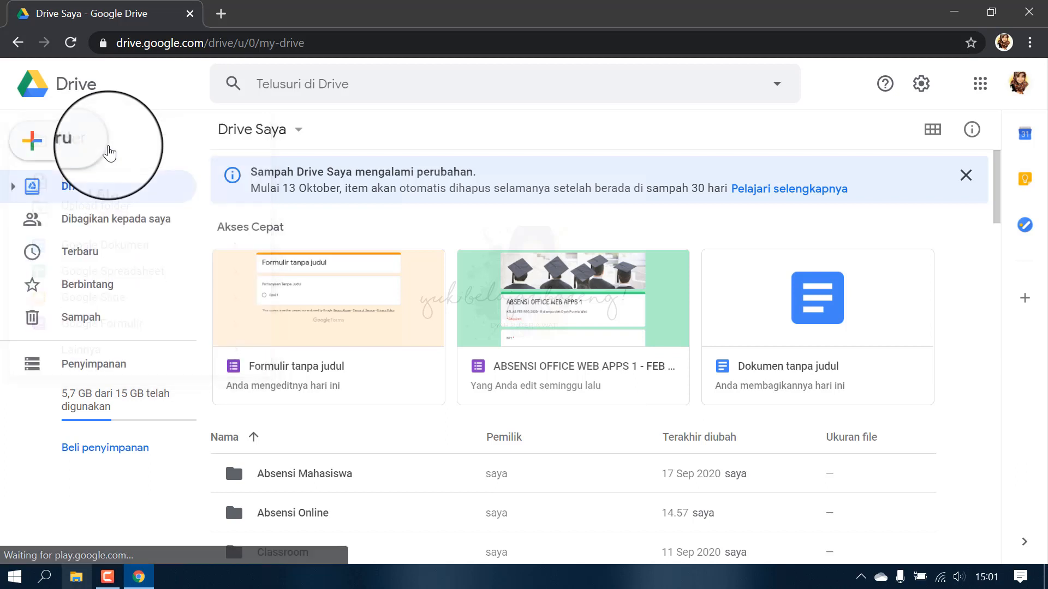
key("BackSpace")
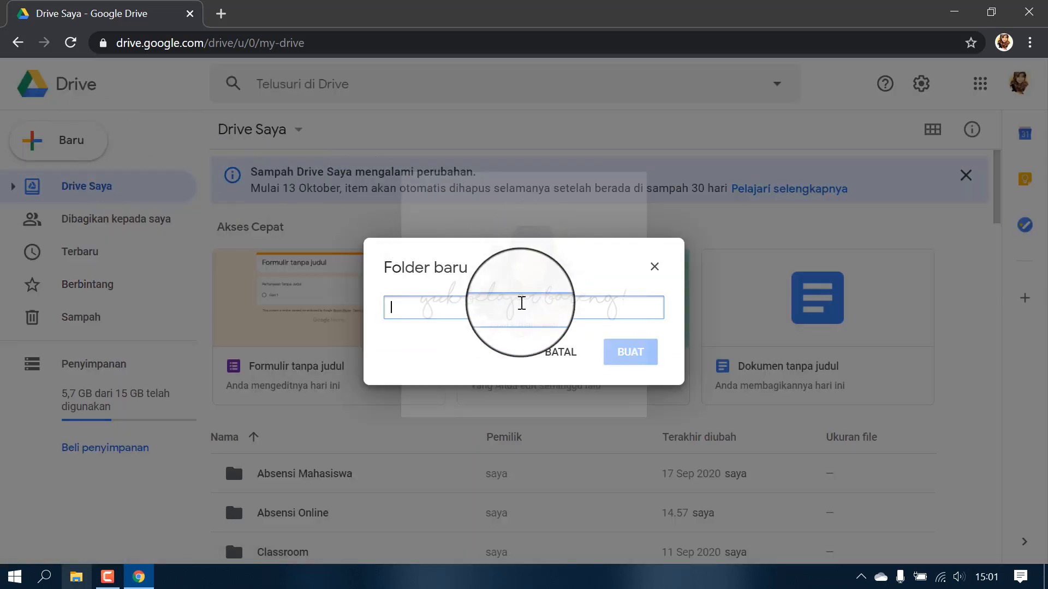
type("Contoh Absensi Online")
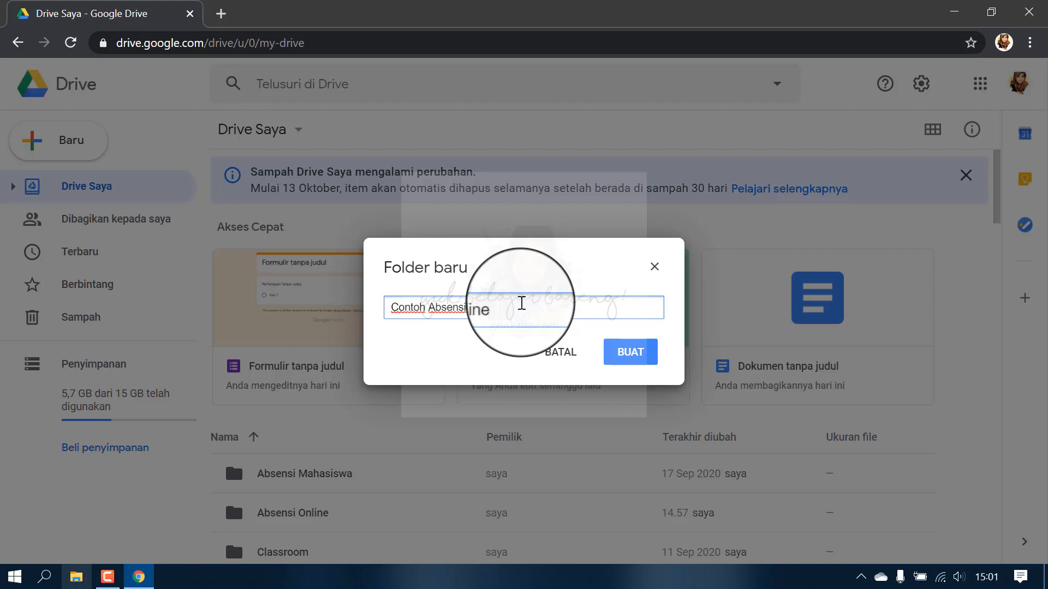
left_click(631, 352)
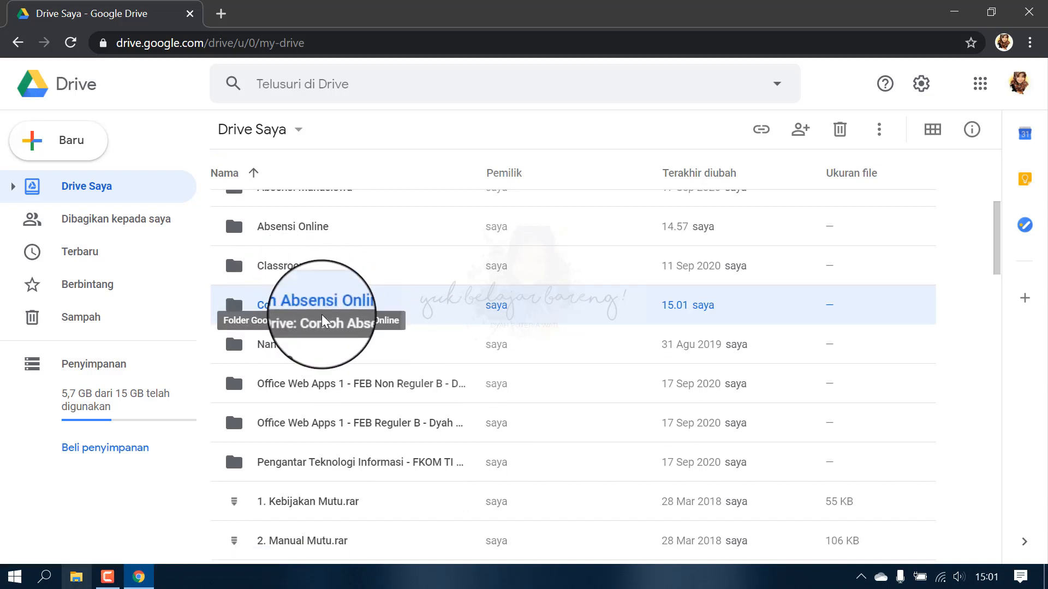
Open the "Contoh Absensi Online" folder and create a blank Google Formulir in it.
double_click(318, 309)
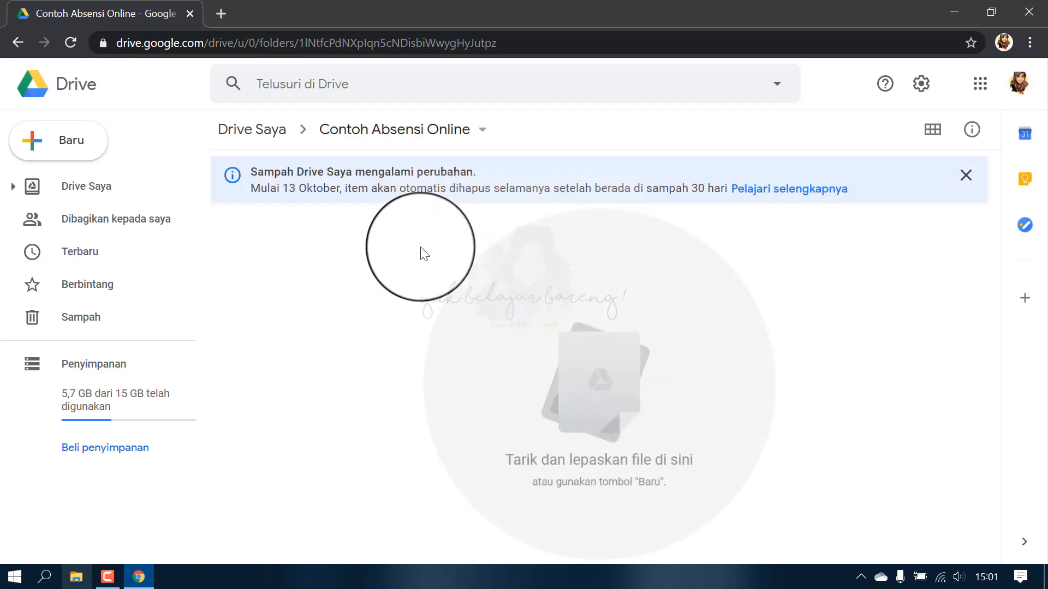
right_click(405, 223)
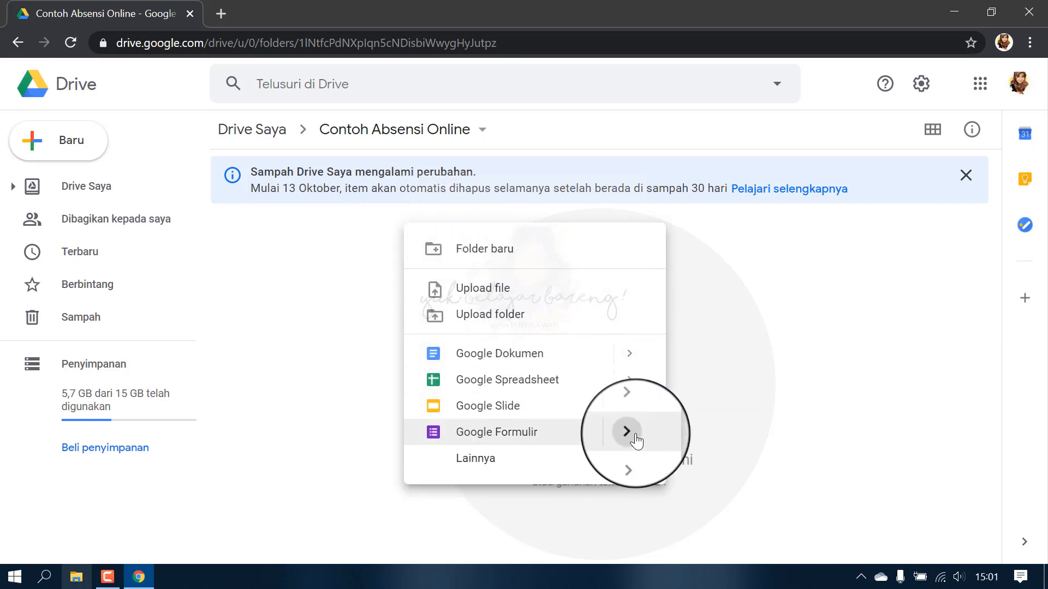
mouse_move(633, 435)
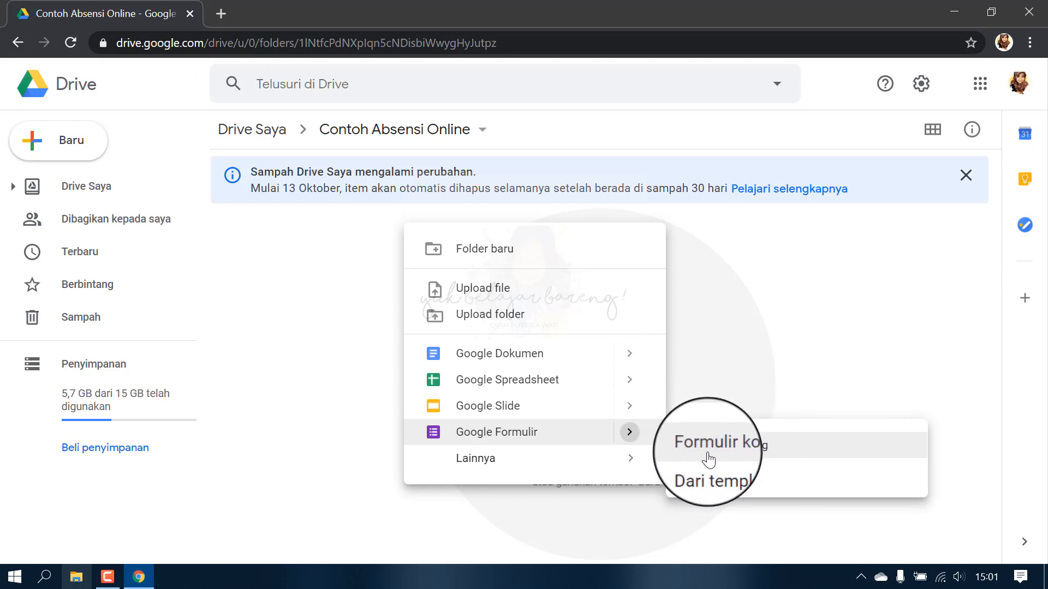
left_click(746, 450)
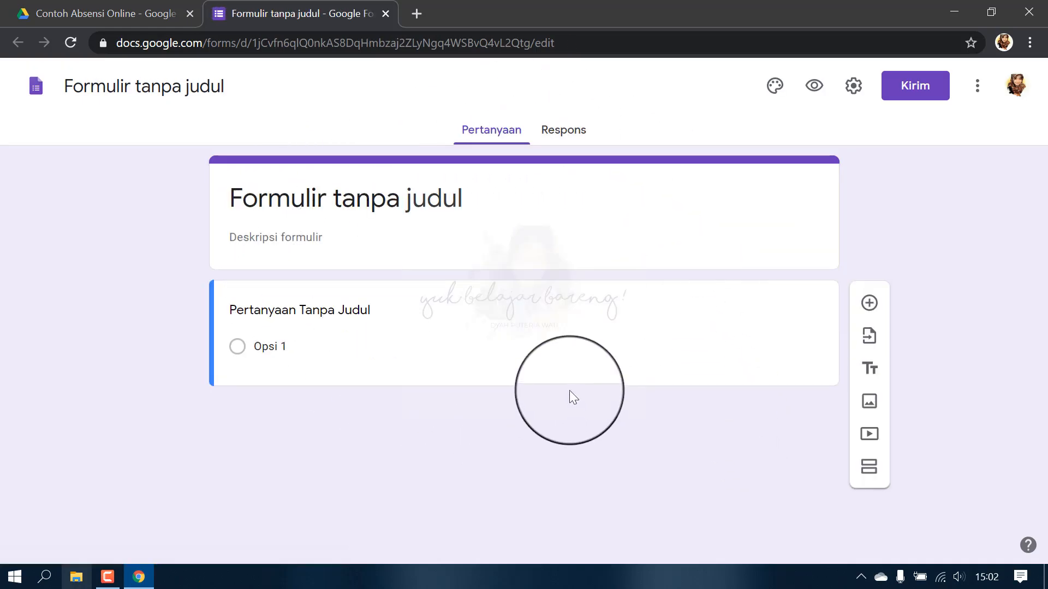
Rename the form file as "Absensi Online Kelas Reguler".
left_click(605, 339)
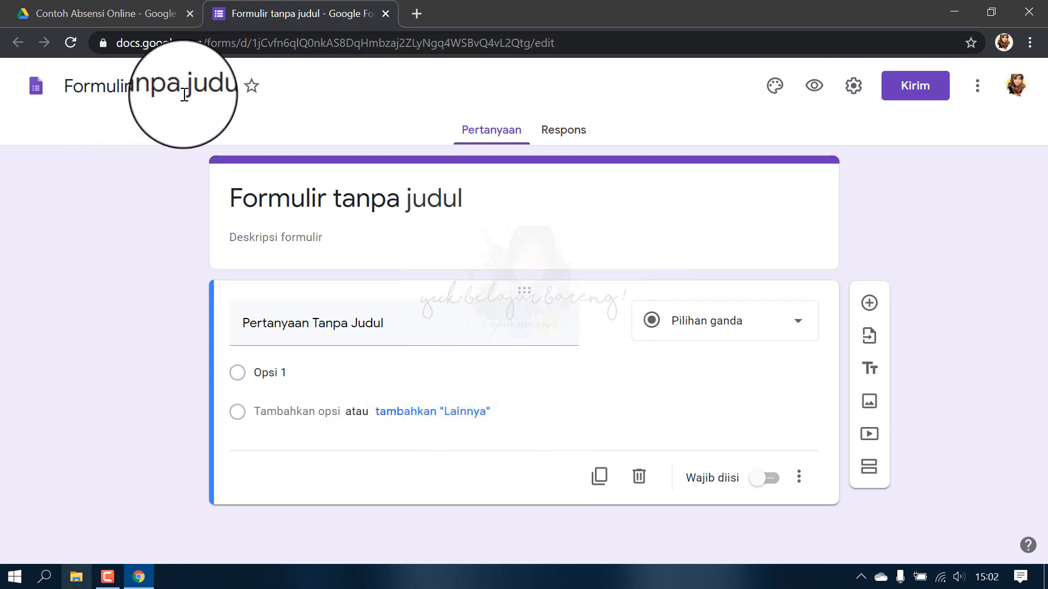
left_click(217, 85)
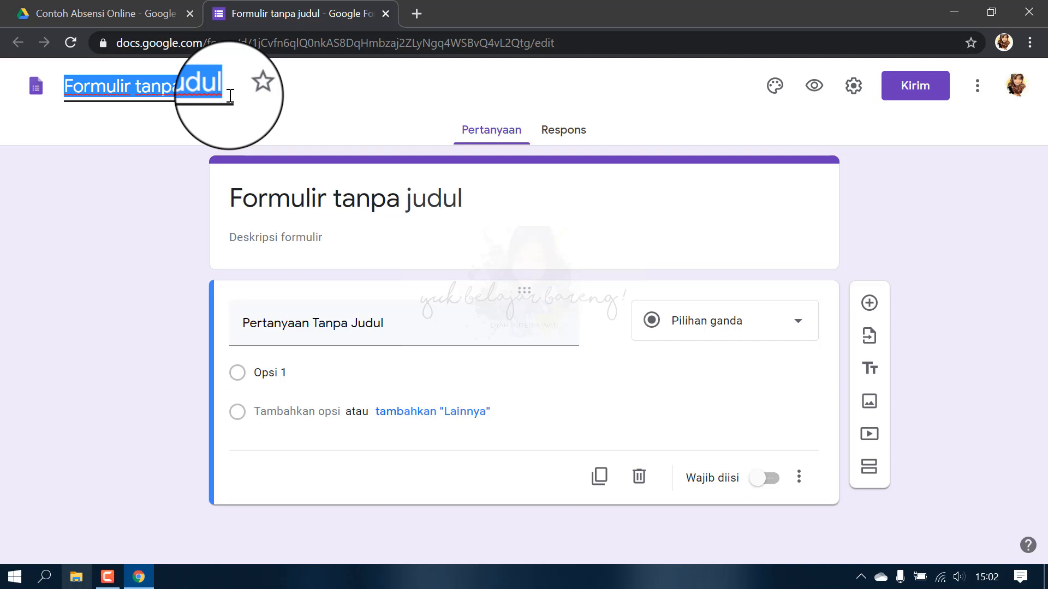
type("Absensi Online Kelas Reguler")
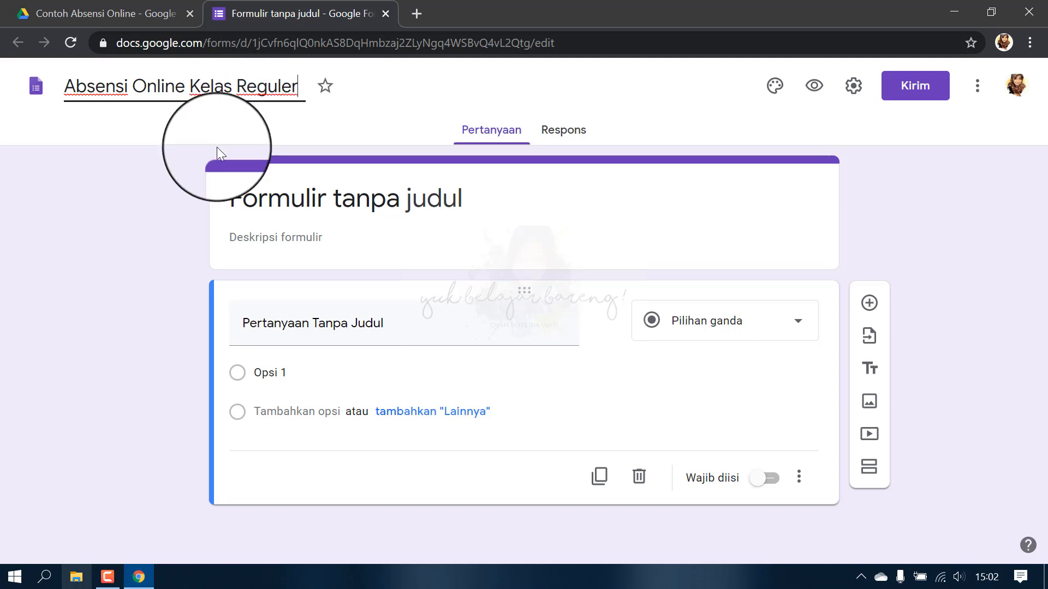
Set the title in the form's header to "Absensi Online Kelas Reguler - Office Web".
left_click(277, 192)
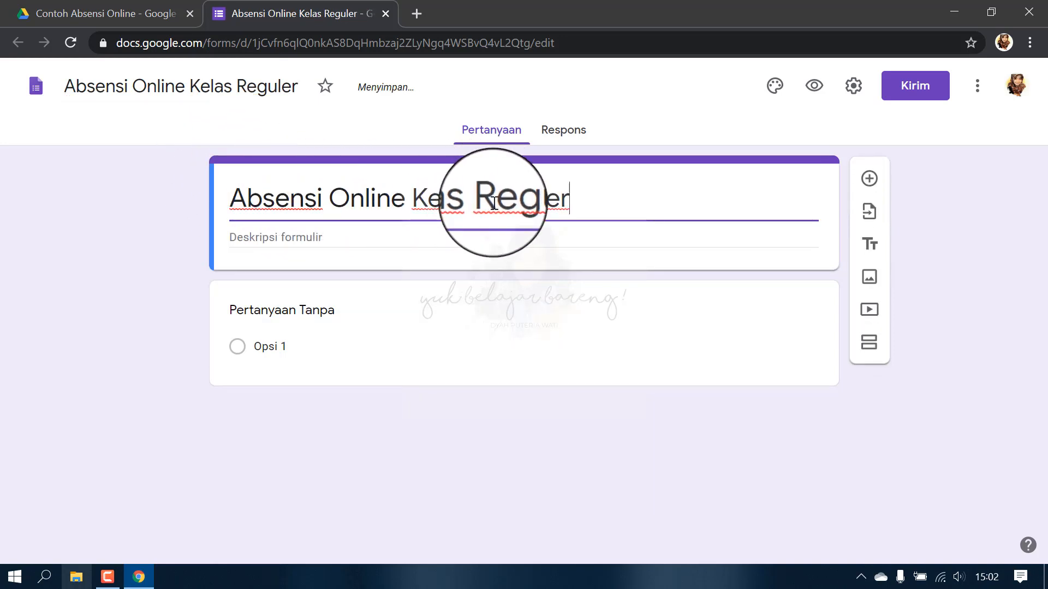
left_click_drag(584, 197, 469, 197)
left_click(601, 197)
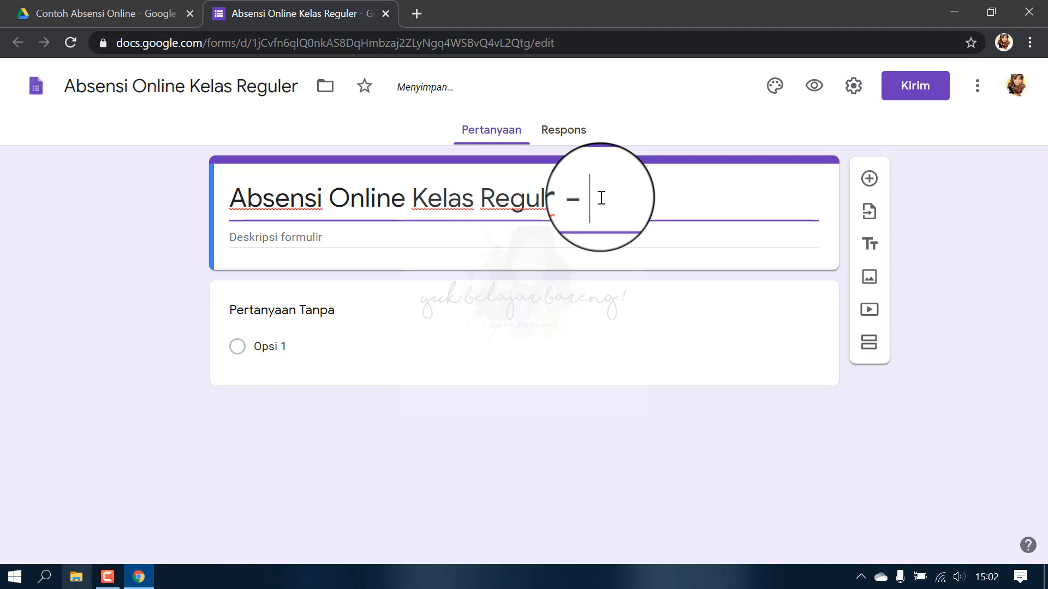
type("Office Web")
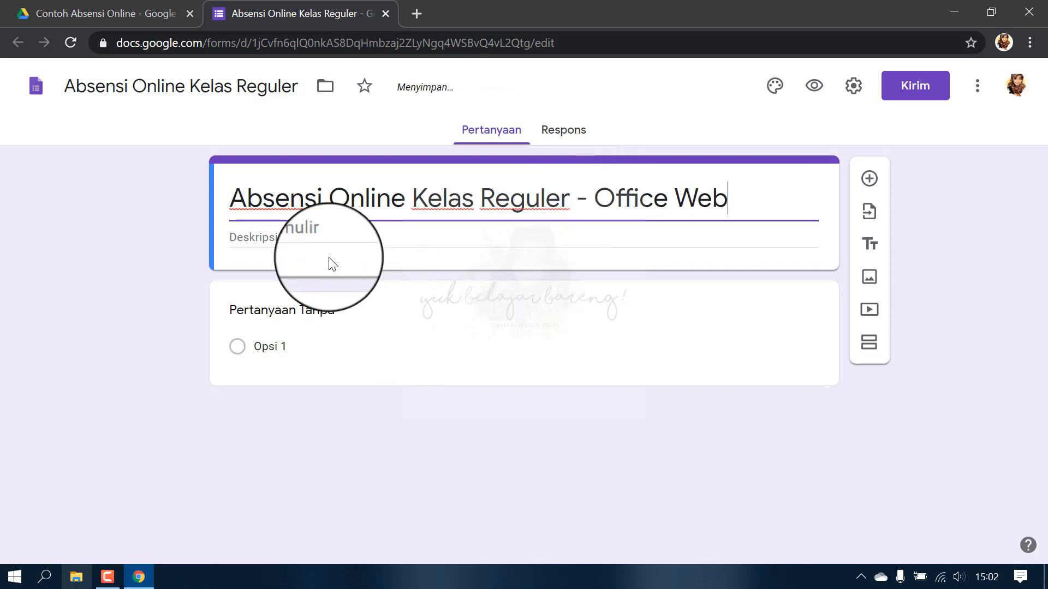
Fill in the form description with "dibuat oleh" followed by the author's full name.
left_click(314, 238)
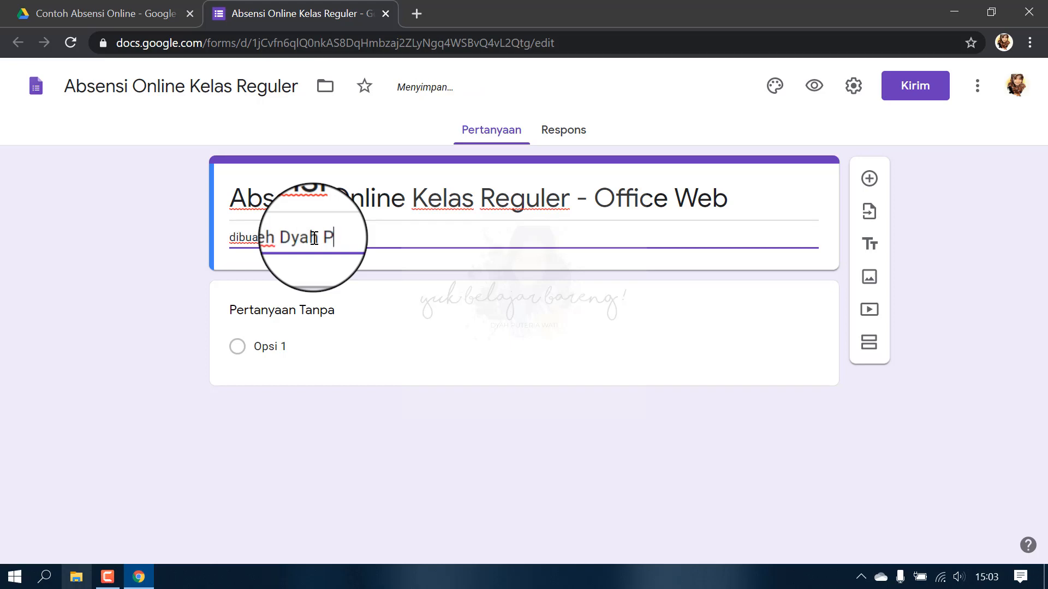
type("teria Wati")
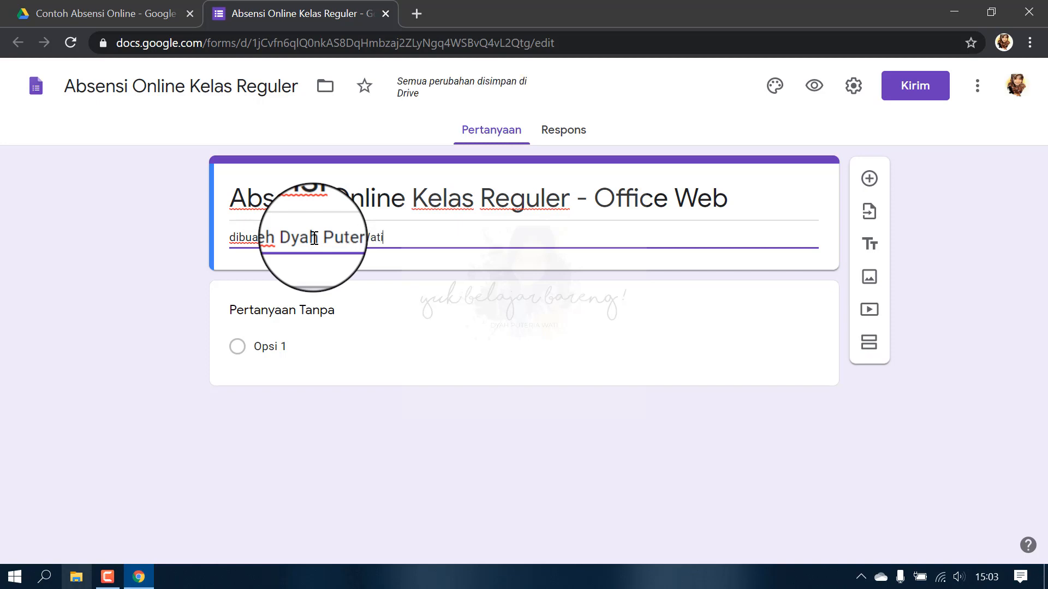
left_click(139, 273)
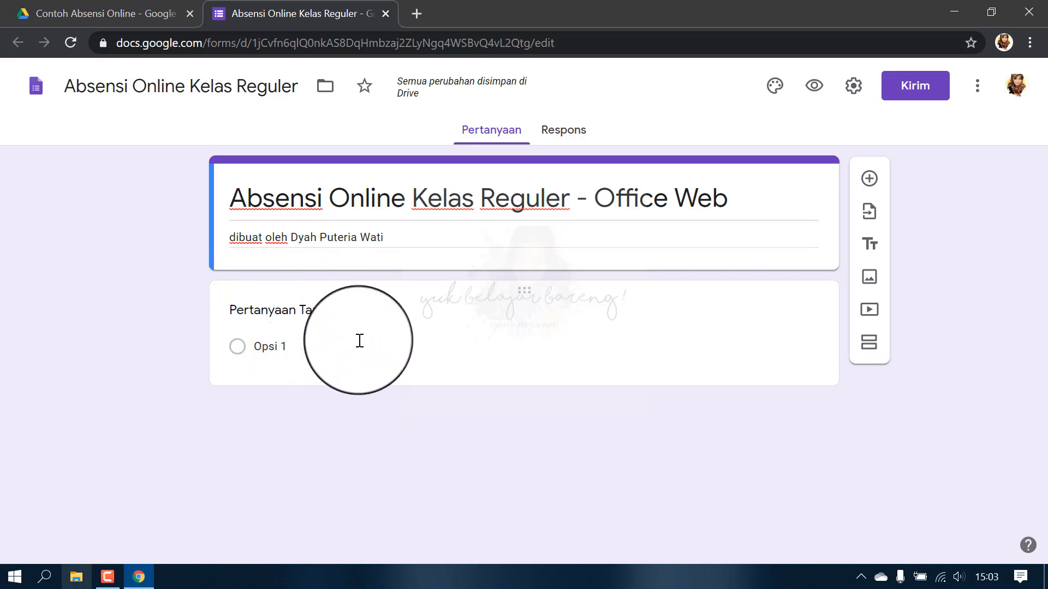
Add a new question below the form header and set its type to Jawaban singkat.
left_click(870, 180)
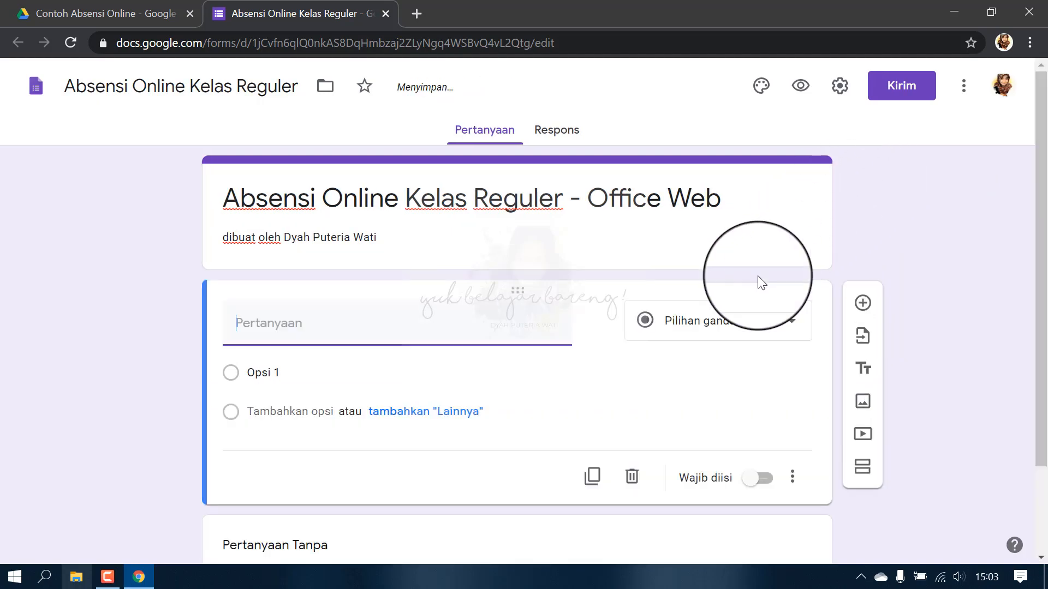
left_click(792, 326)
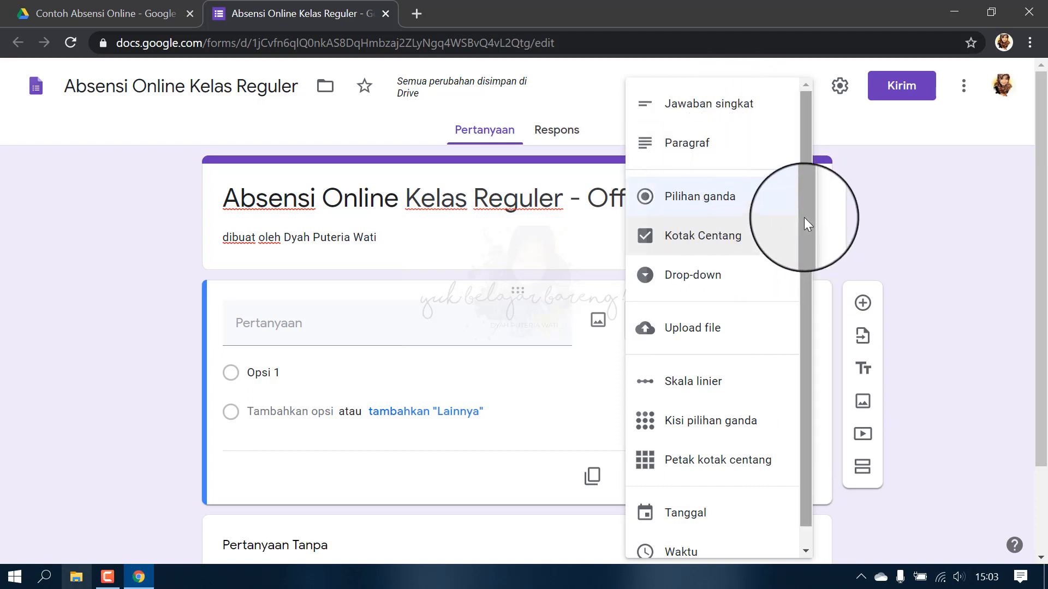
left_click_drag(804, 218, 795, 262)
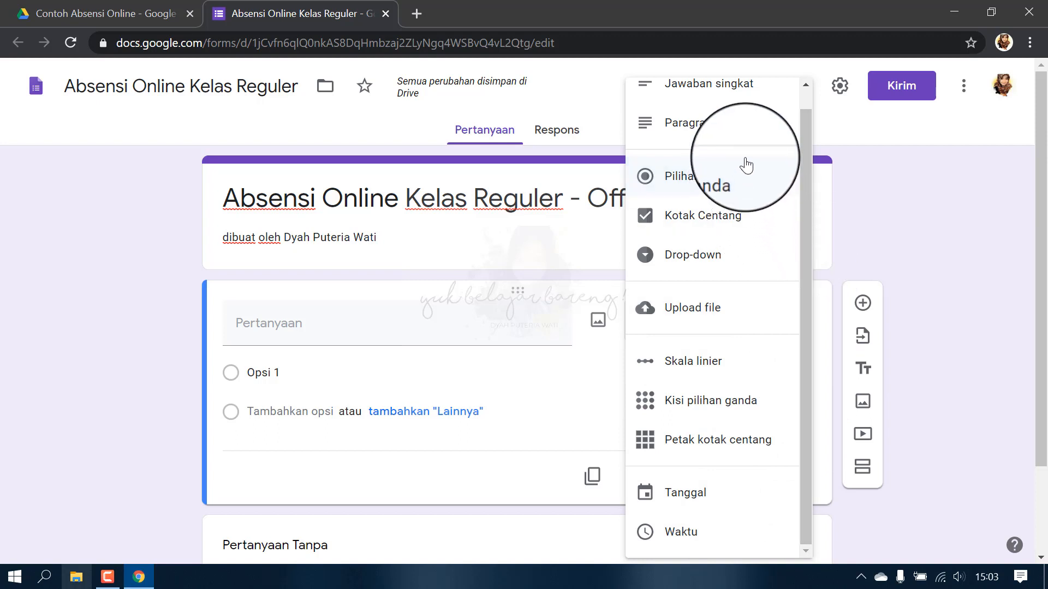
left_click_drag(805, 154, 801, 107)
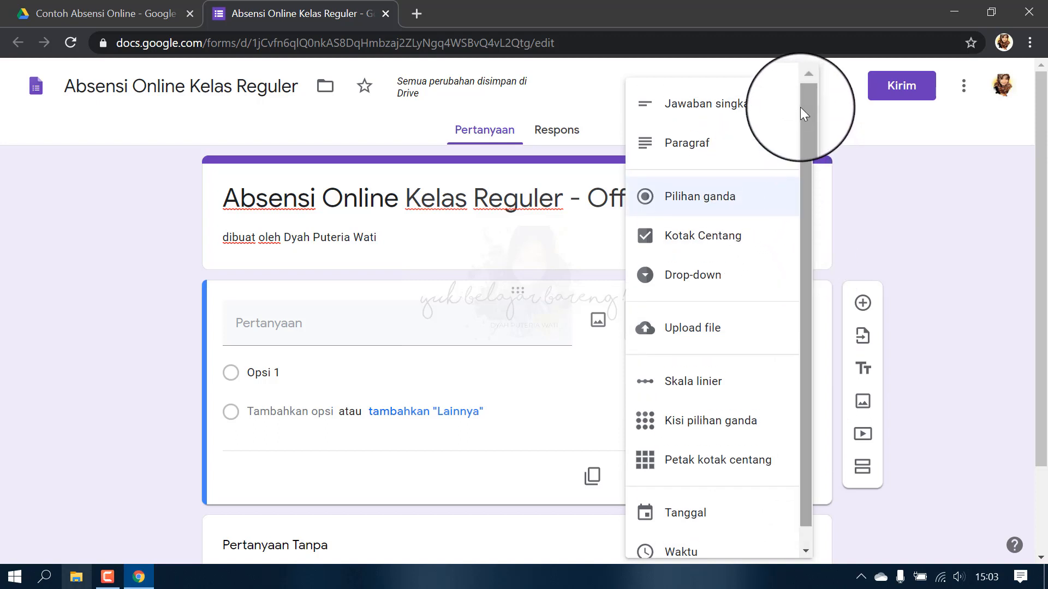
left_click(708, 103)
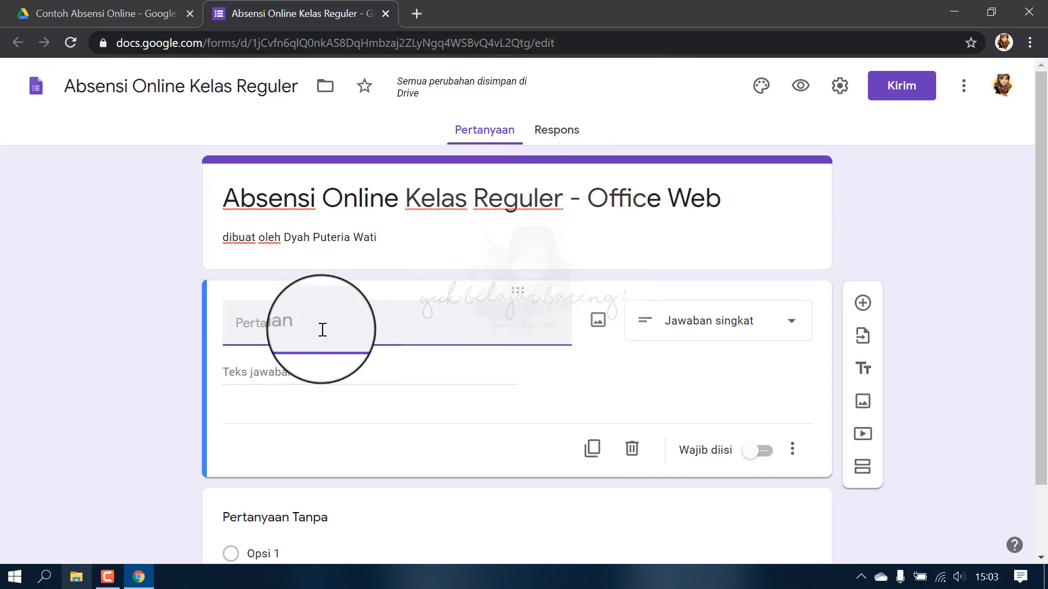
Change the new question's type to Paragraf.
left_click(790, 330)
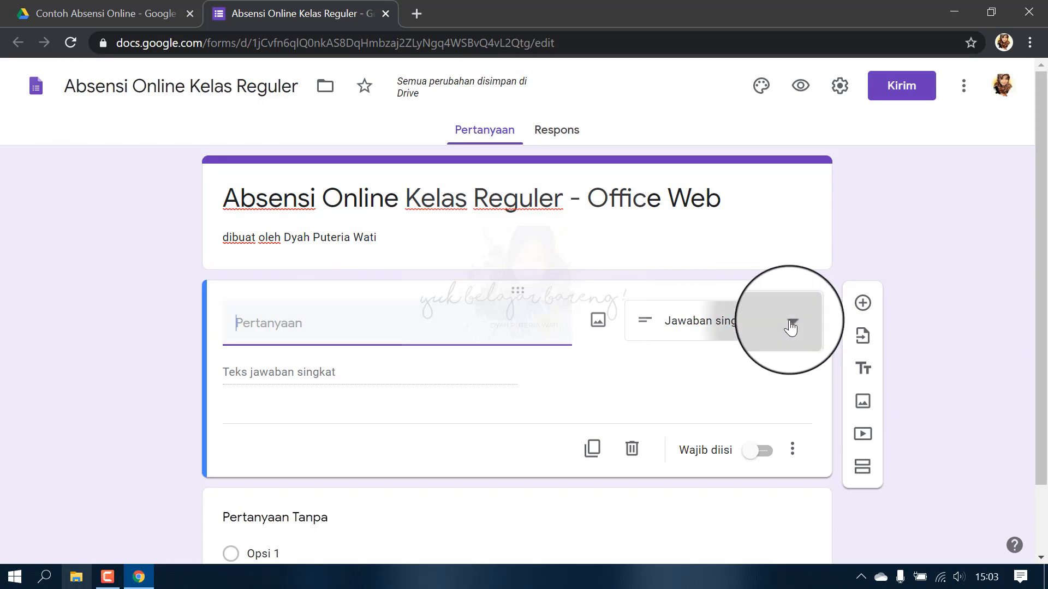
left_click(692, 154)
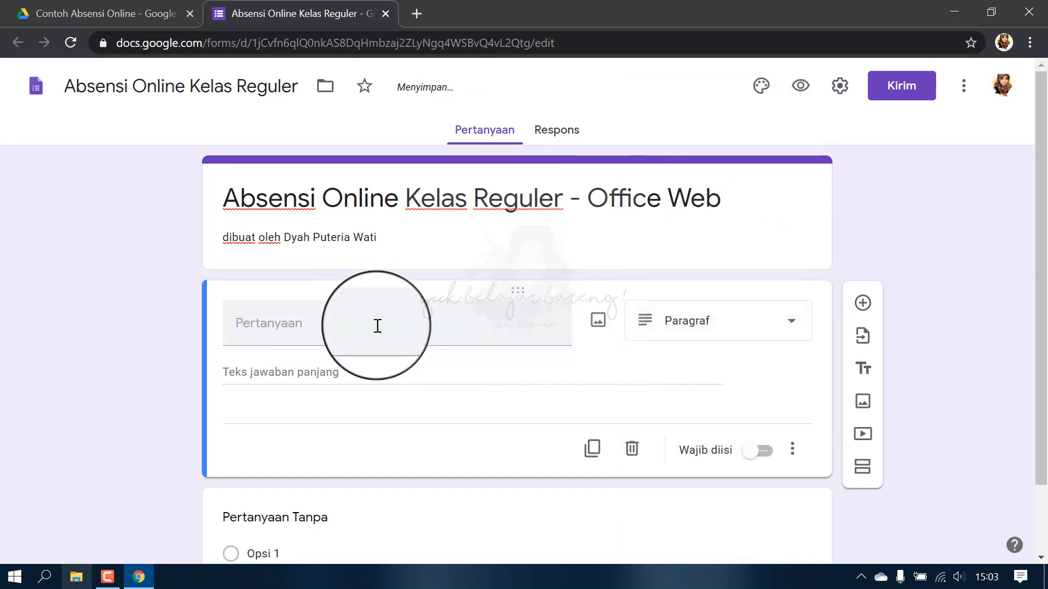
left_click(353, 335)
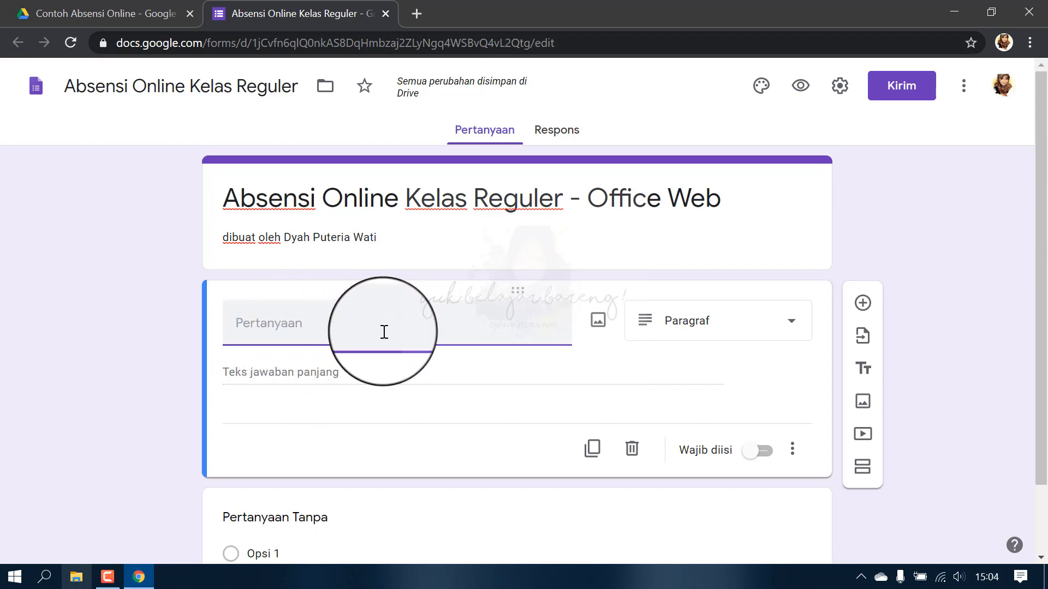
Change the new question's type to Pilihan ganda and select its first option's text.
left_click(765, 332)
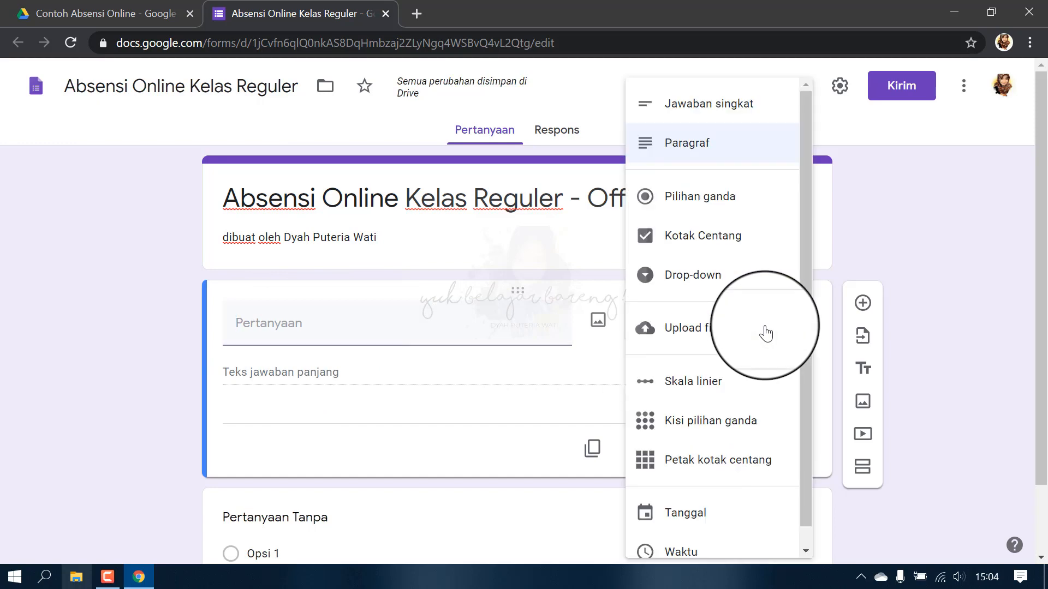
left_click(726, 216)
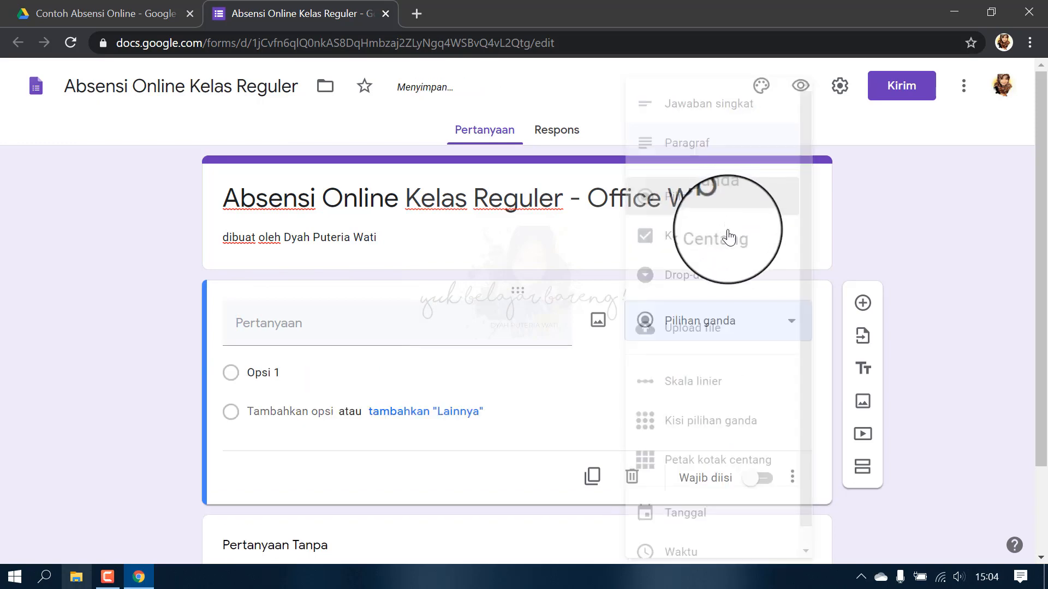
left_click(237, 375)
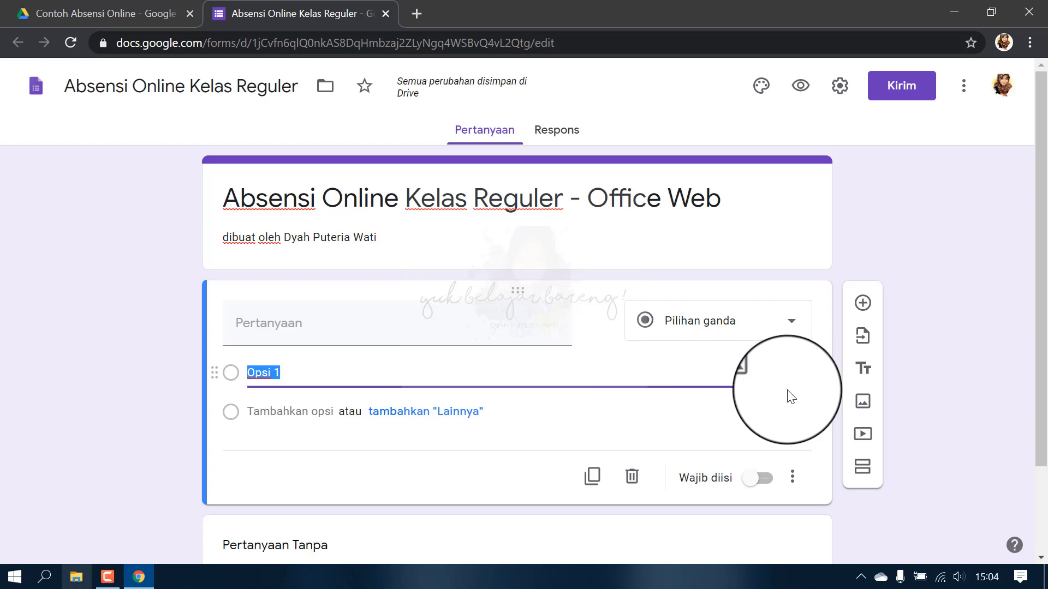
Try the Kotak Centang and Drop-down answer types on the new question.
left_click(778, 328)
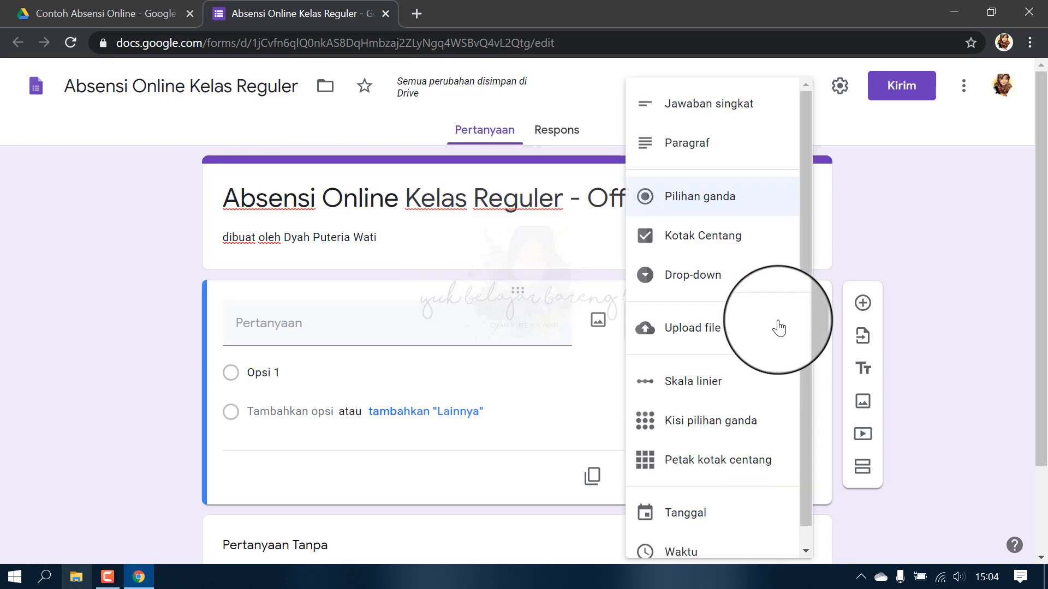
left_click(721, 245)
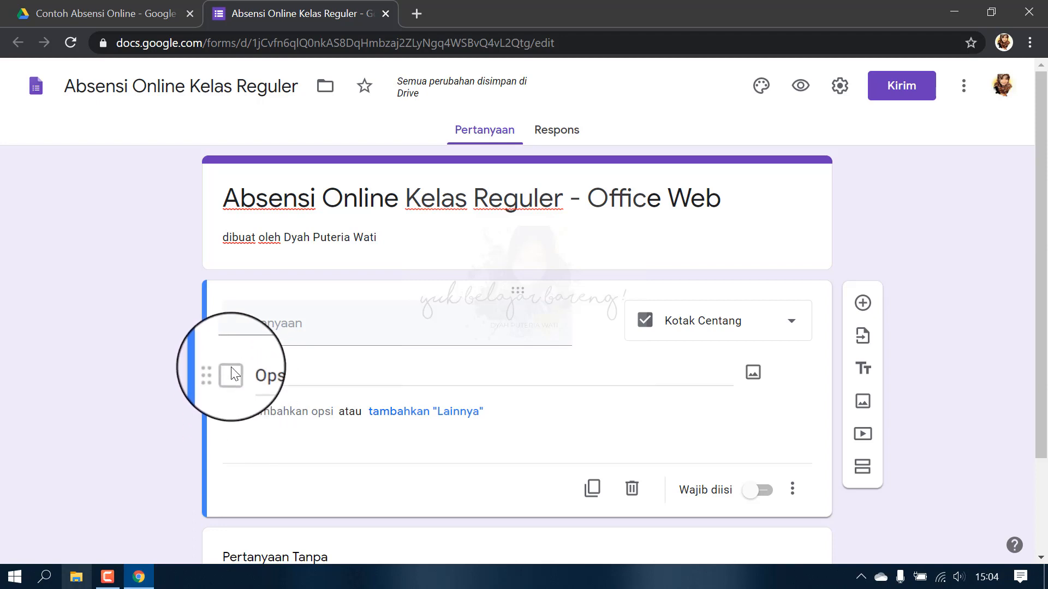
left_click(760, 334)
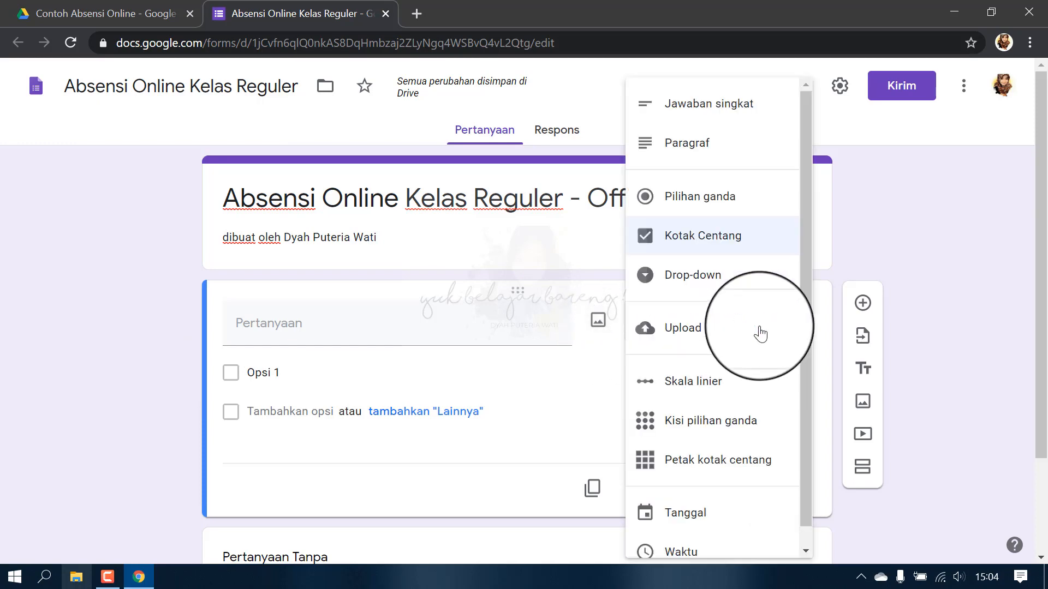
left_click(705, 281)
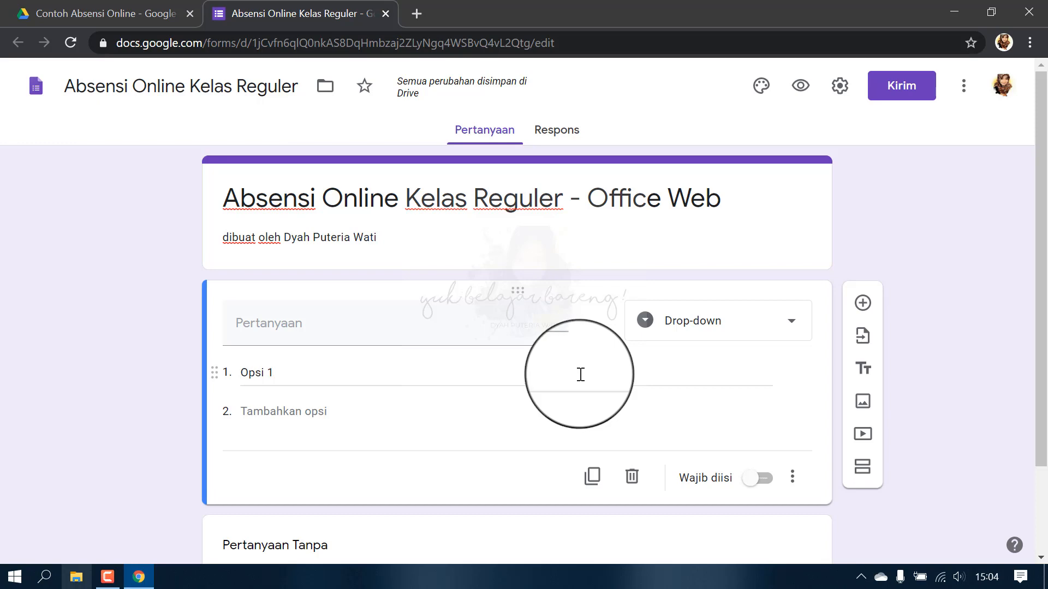
Try the Upload file answer type on the new question and cancel the file upload permission request.
left_click(780, 326)
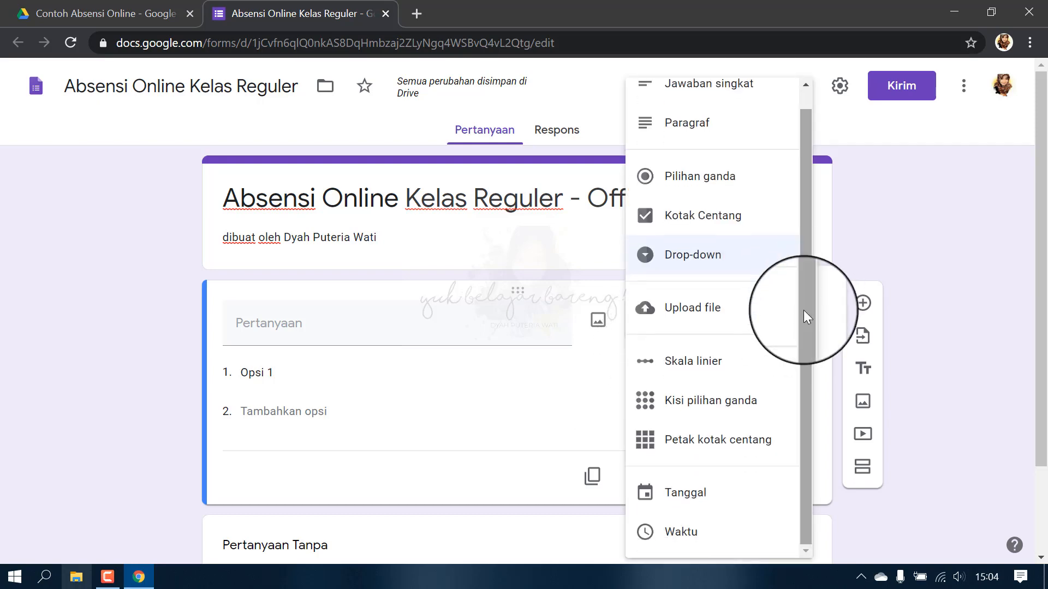
left_click(687, 310)
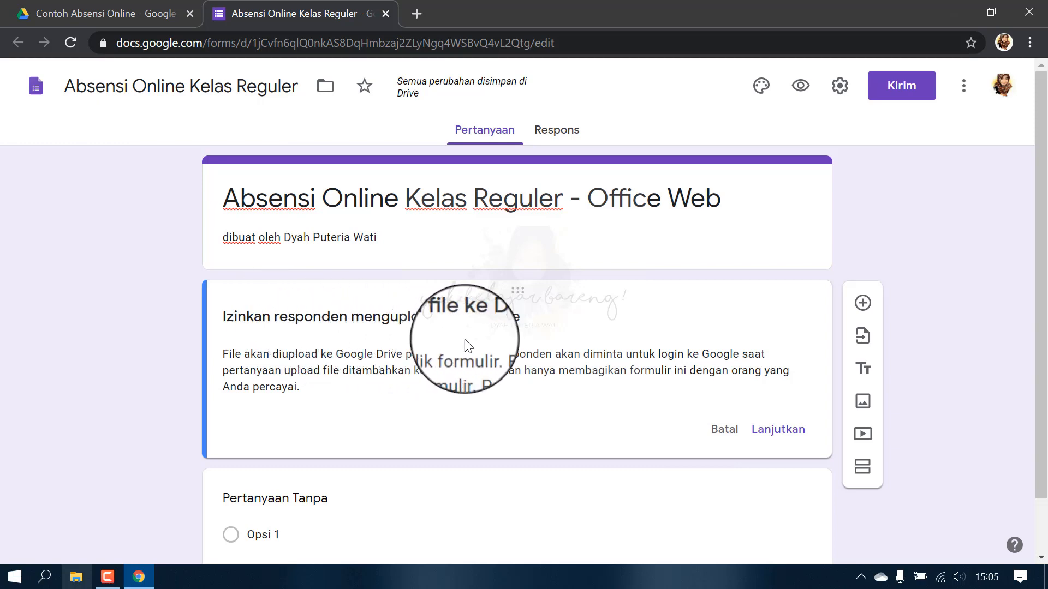
left_click(723, 432)
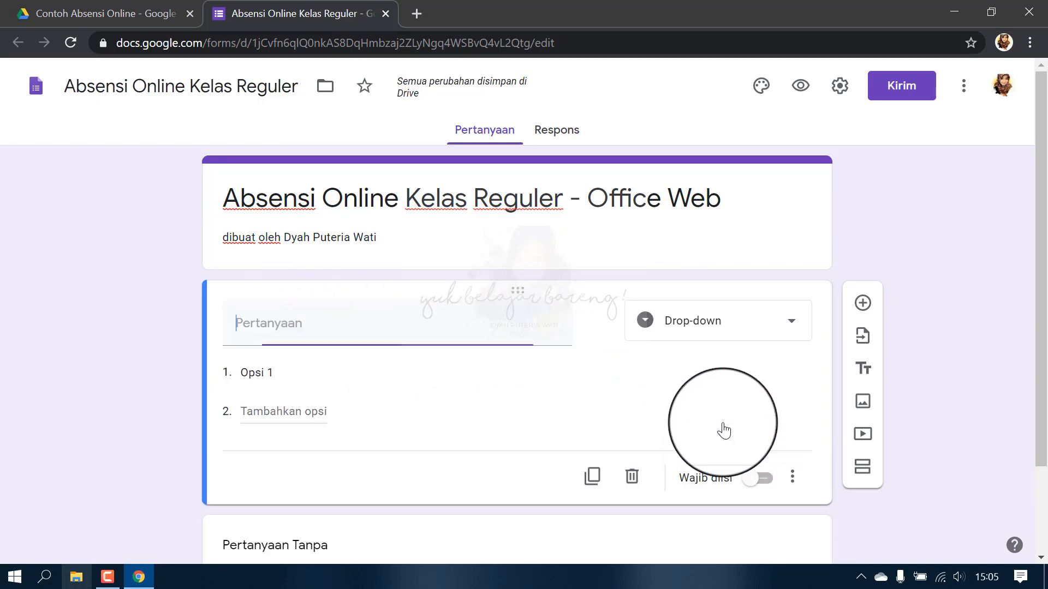
Try the Tanggal and Waktu answer types on the new question, and delete that question.
left_click(791, 327)
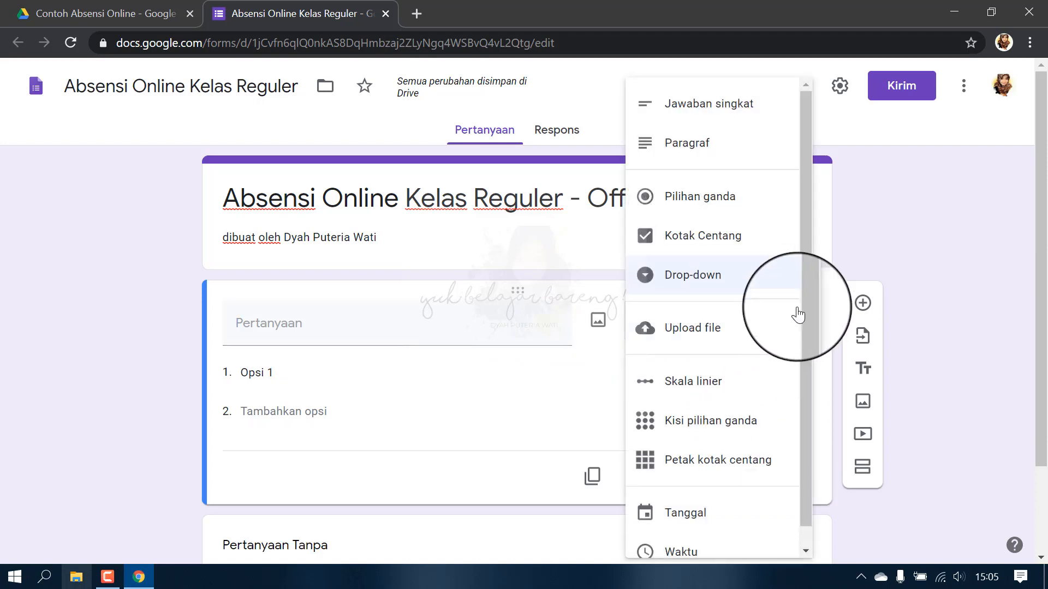
left_click(677, 502)
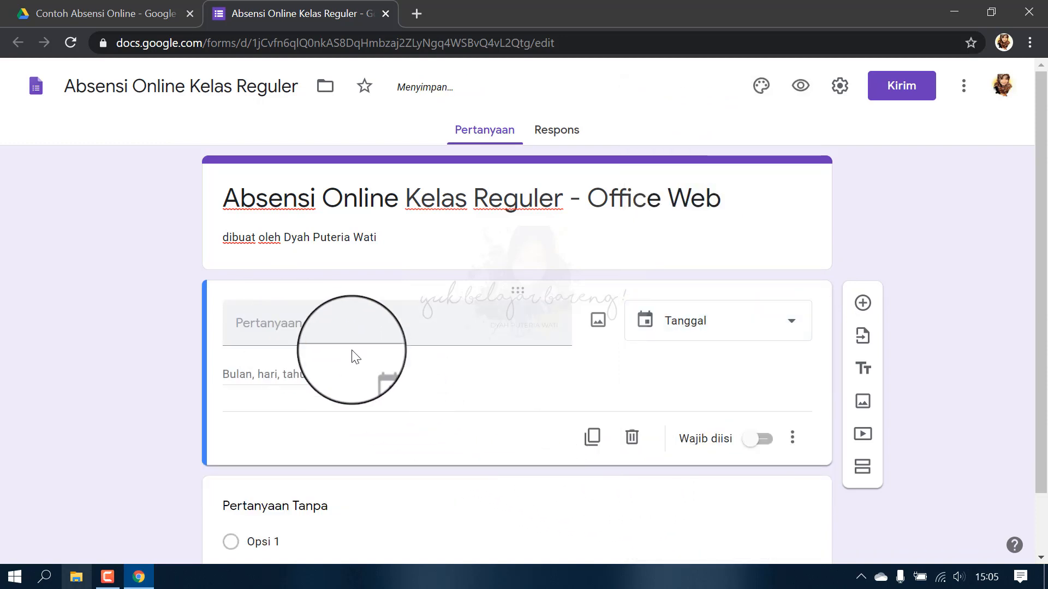
left_click(790, 333)
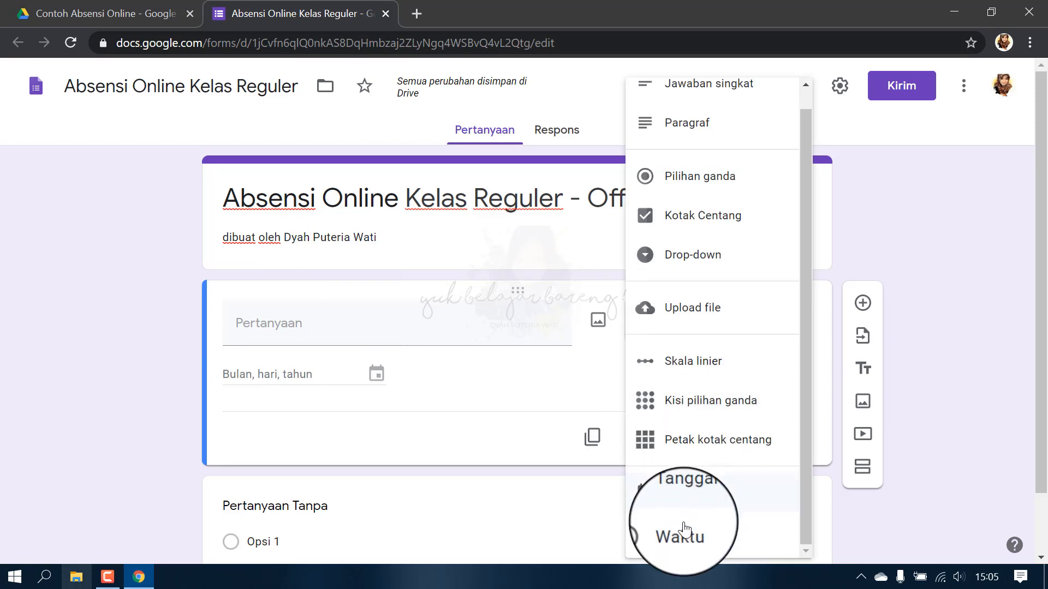
left_click(675, 539)
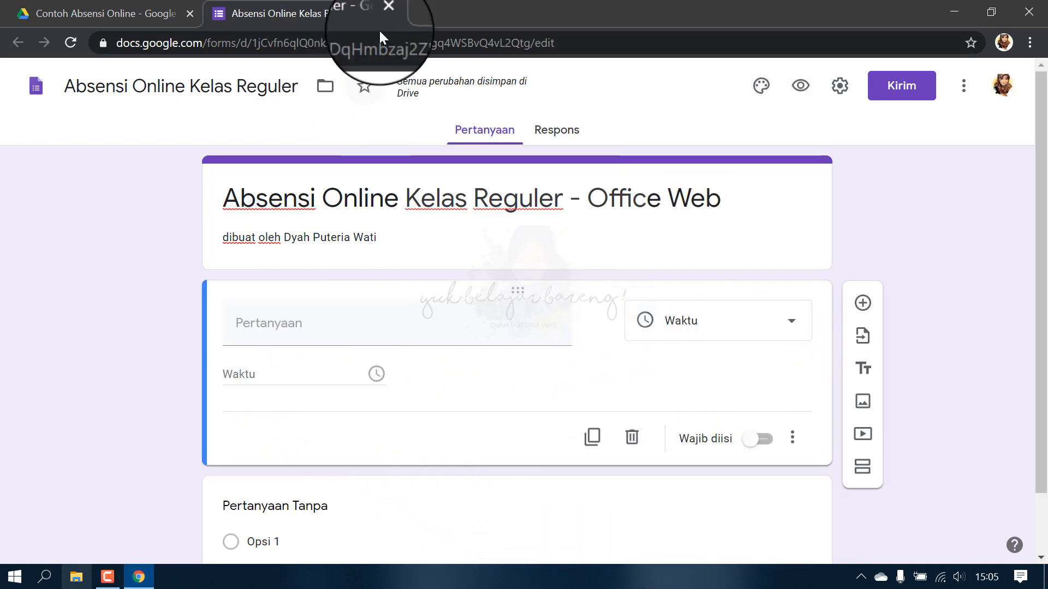
left_click_drag(1040, 140, 1044, 184)
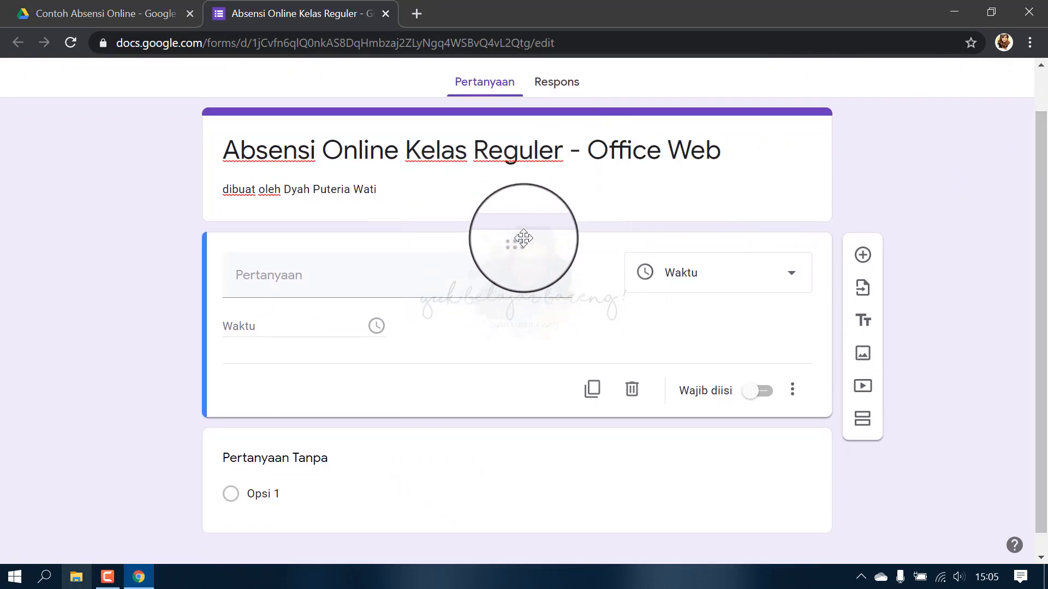
left_click(633, 389)
Turn the remaining untitled question into a required Jawaban singkat question titled NIM.
left_click(757, 329)
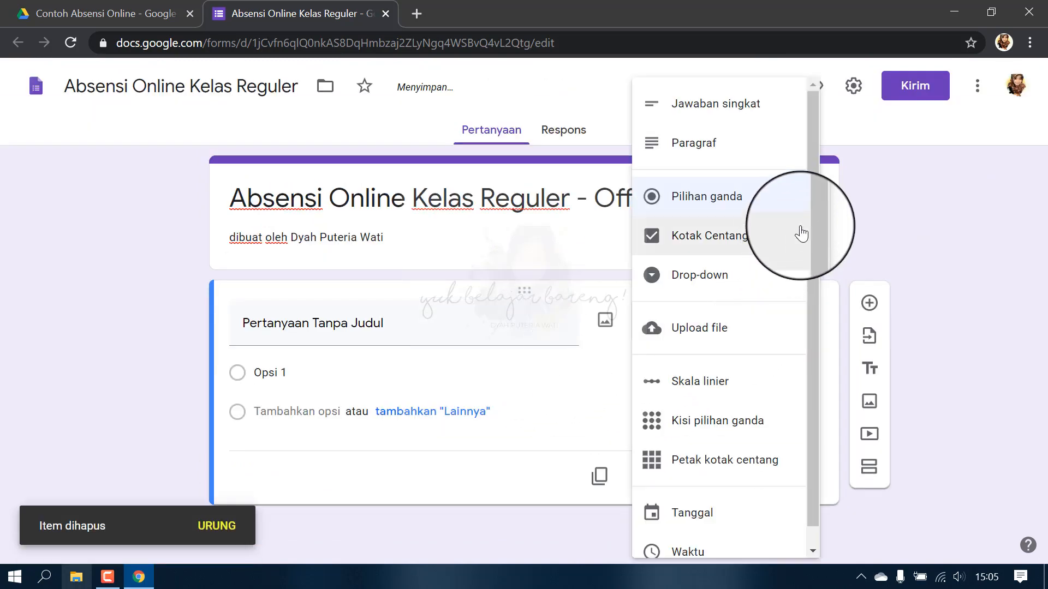
left_click(723, 106)
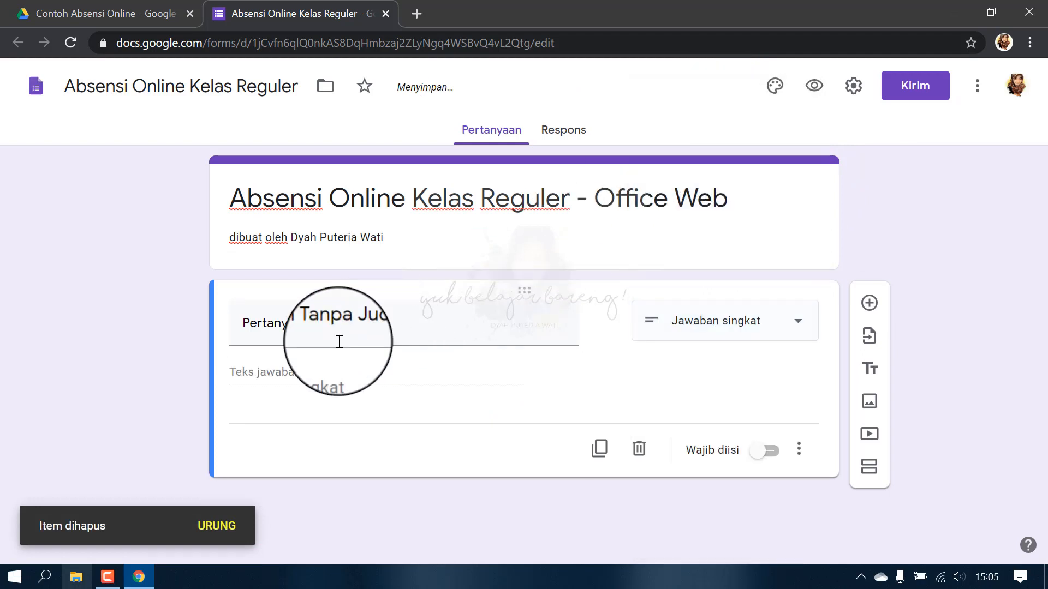
left_click(358, 334)
key("BackSpace")
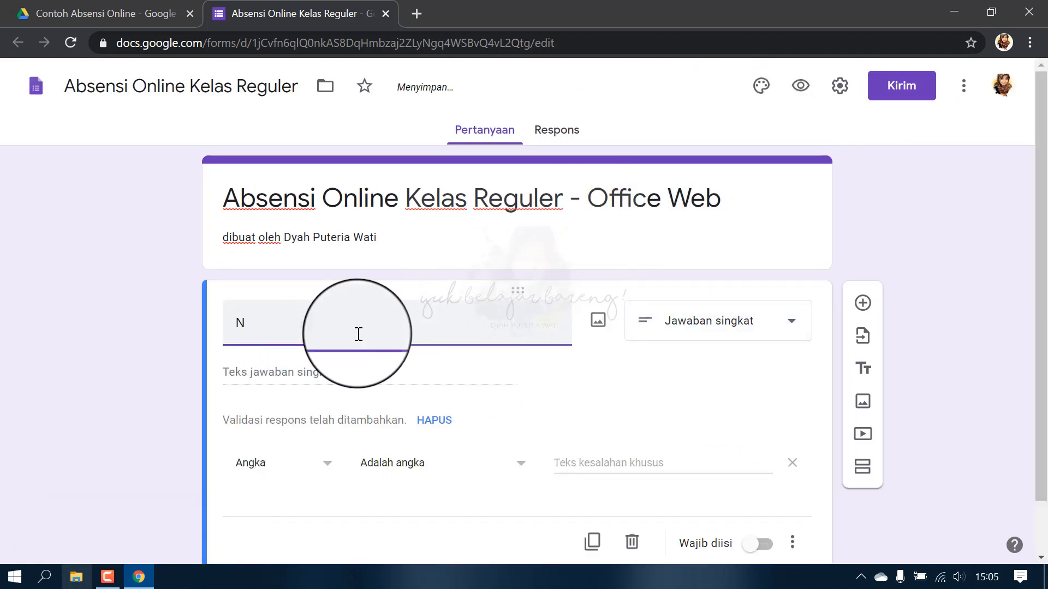
left_click(341, 362)
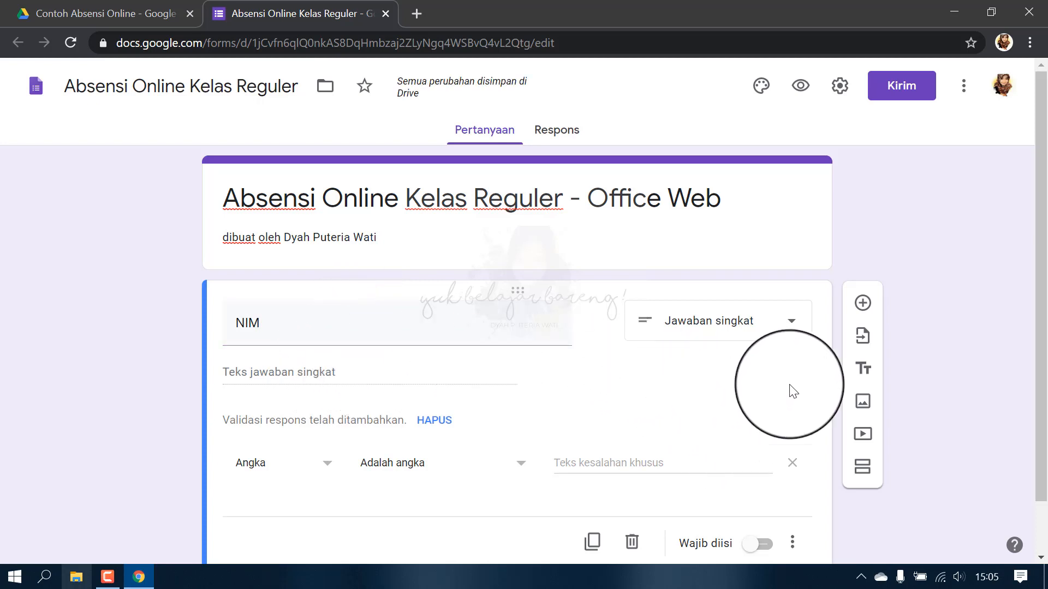
left_click_drag(1042, 321, 1045, 371)
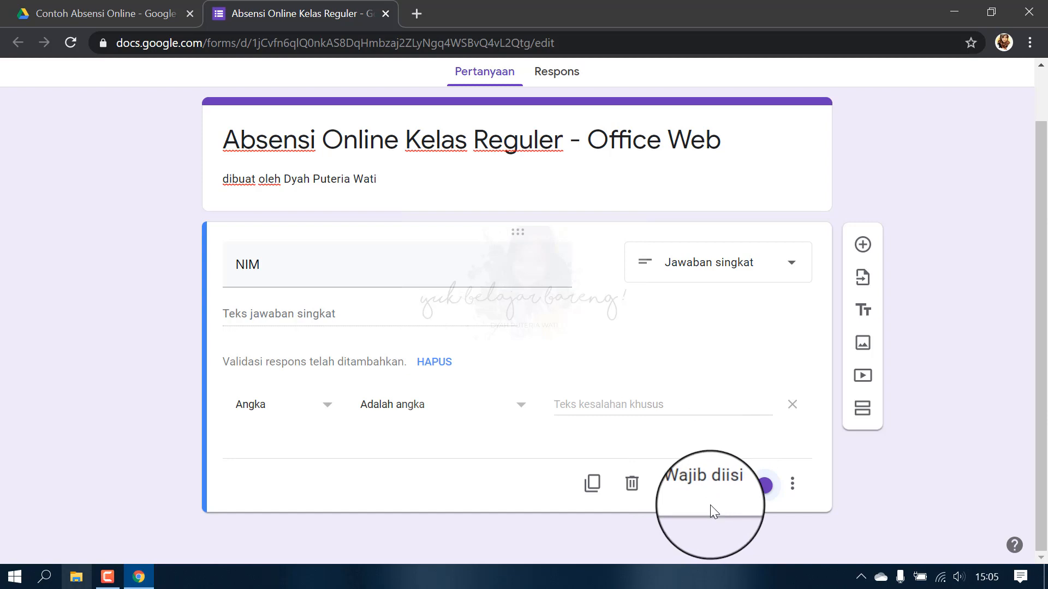
left_click(718, 491)
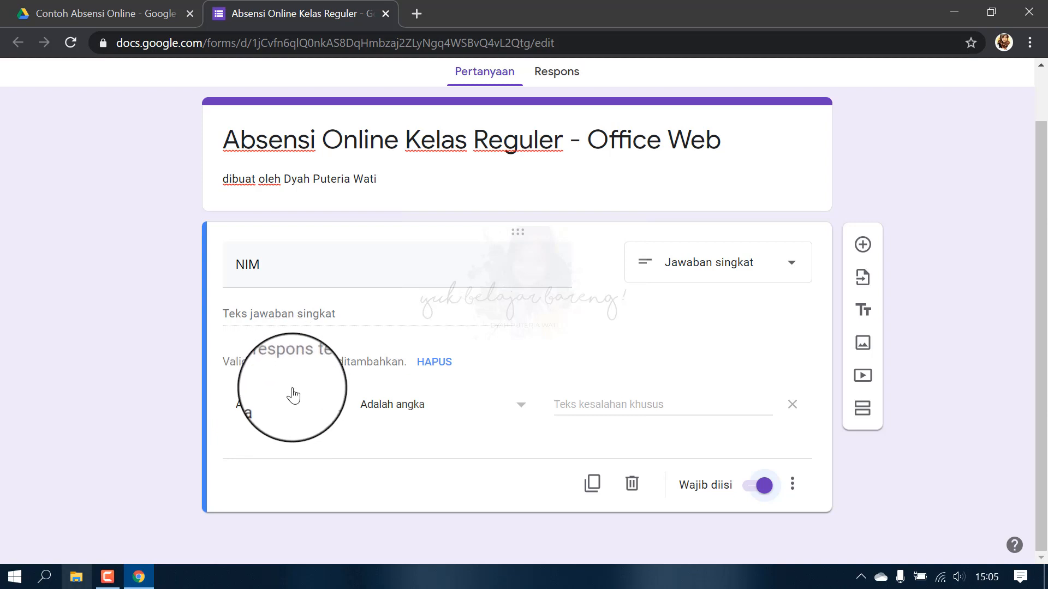
Set the NIM question's response validation to Angka and Adalah angka, with the custom error text "Mohon diisi dengan angka !".
left_click(331, 412)
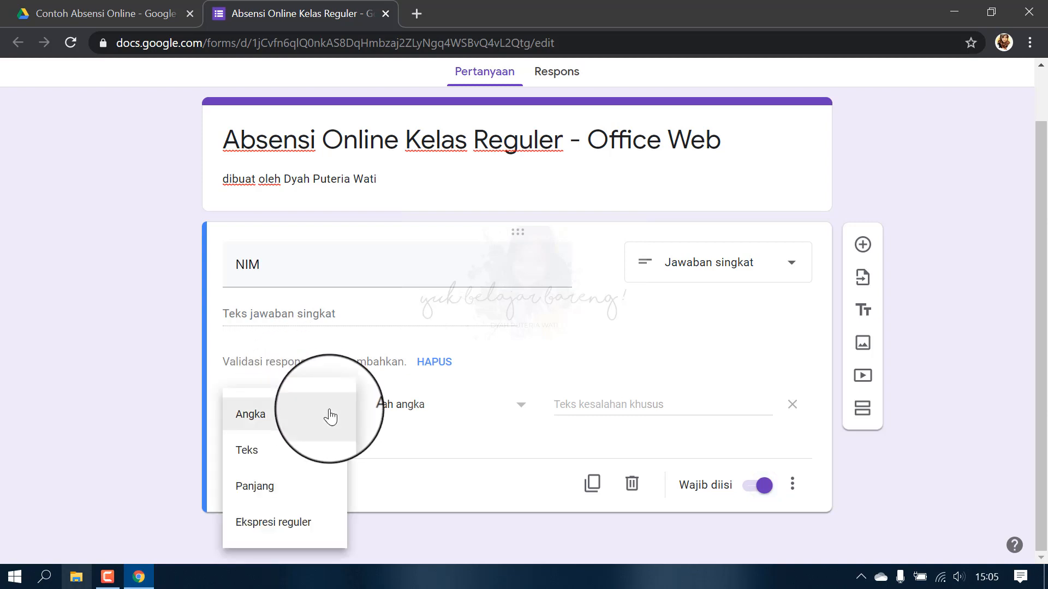
left_click(325, 422)
left_click(322, 413)
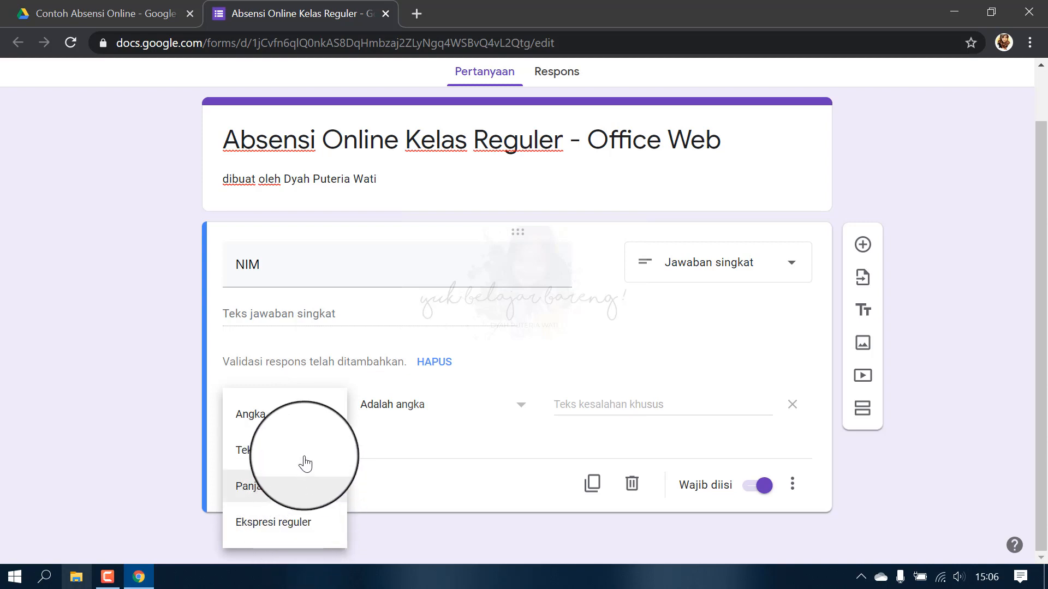
left_click(315, 422)
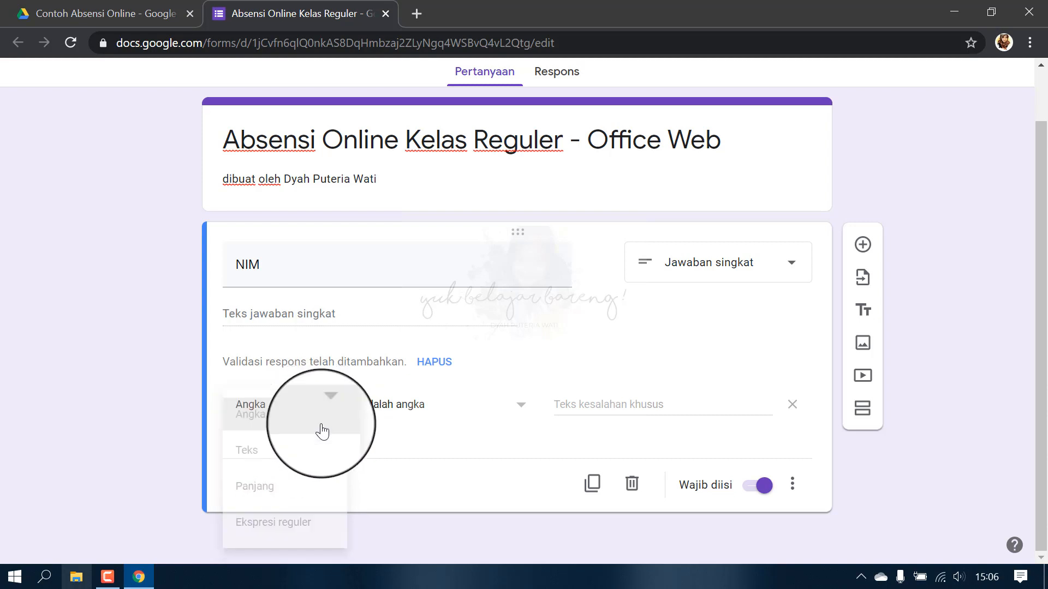
left_click(521, 408)
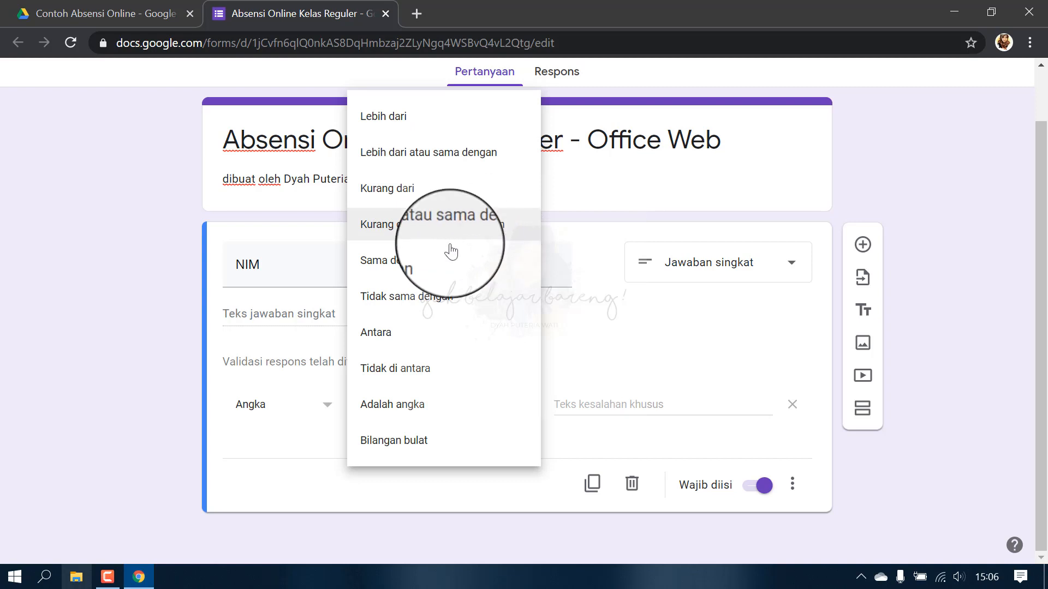
left_click(442, 408)
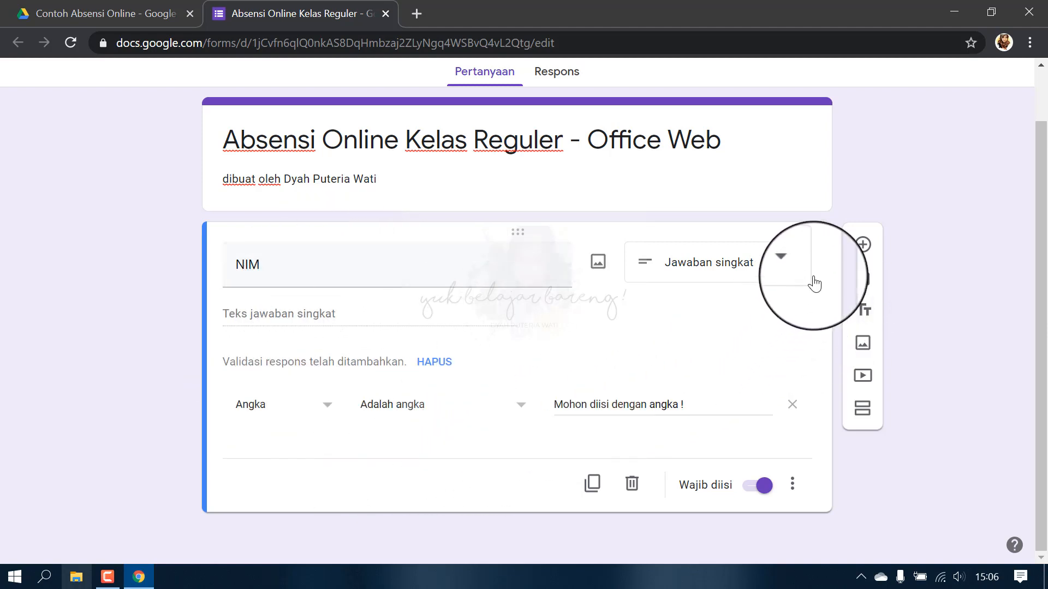
Add a required Jawaban singkat question titled "Nama Lengkap" below the NIM question.
left_click(862, 246)
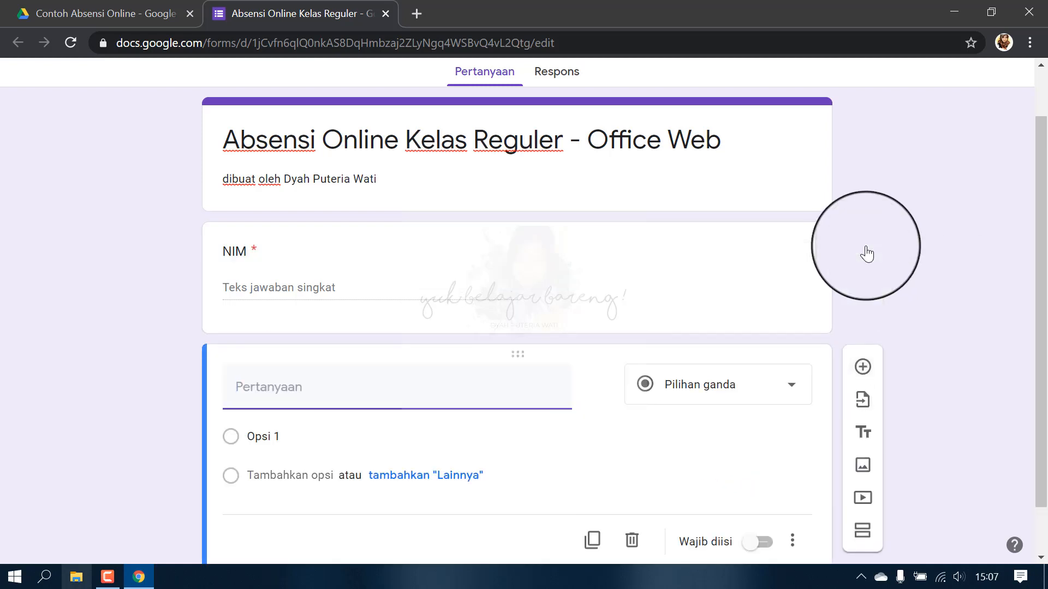
scroll(1026, 273, "down", 1)
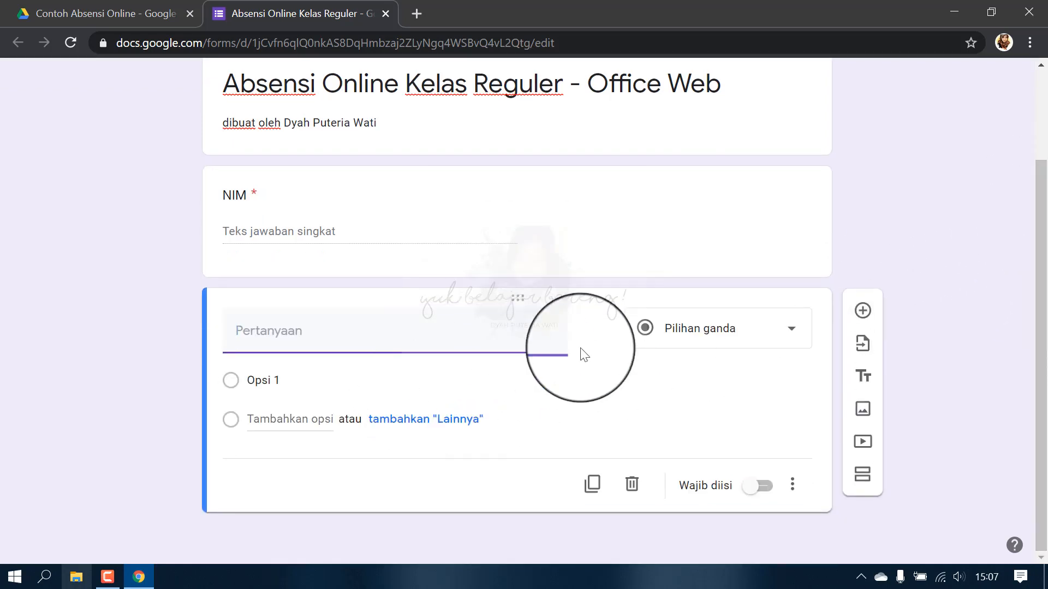
left_click(761, 332)
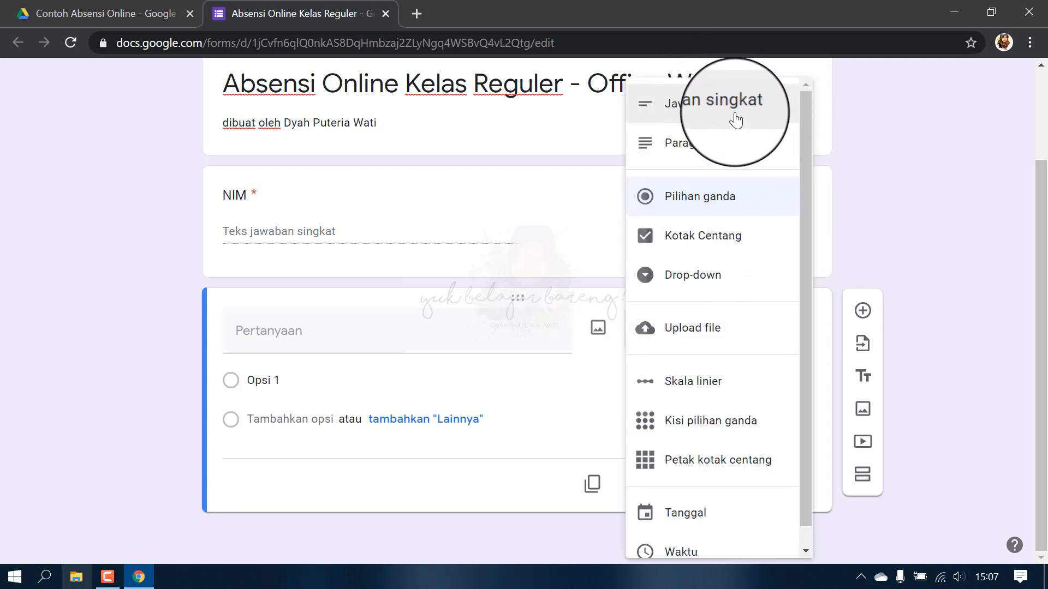
left_click(708, 102)
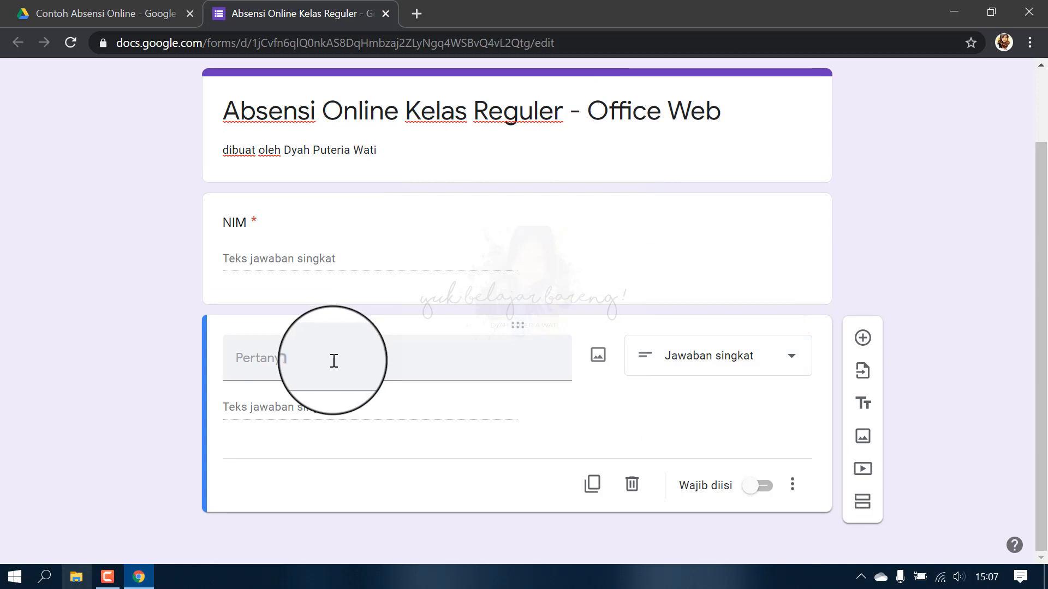
left_click(324, 361)
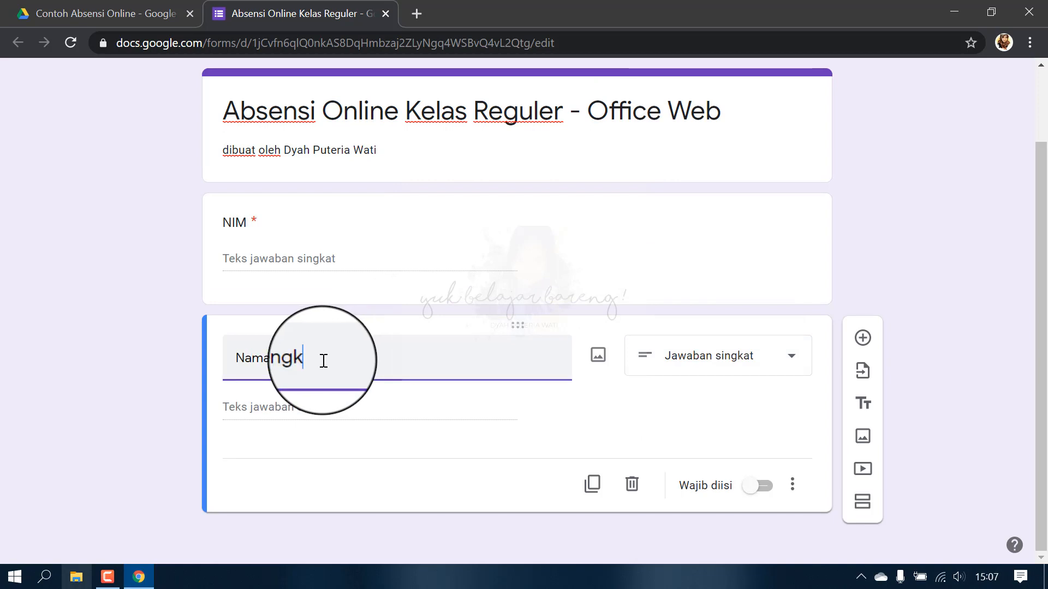
type("Nama Lengkap")
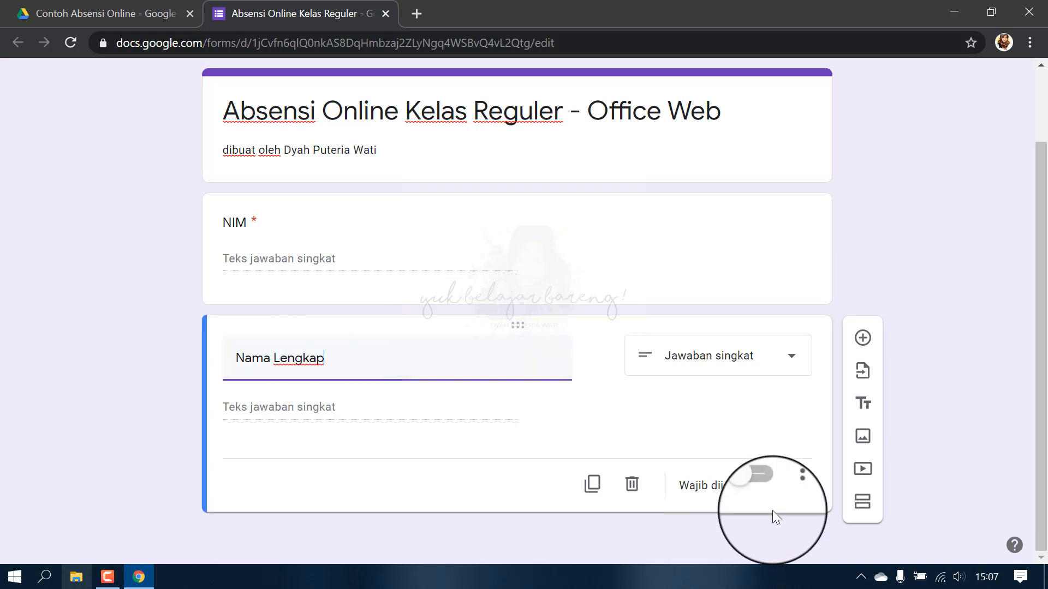
left_click(753, 486)
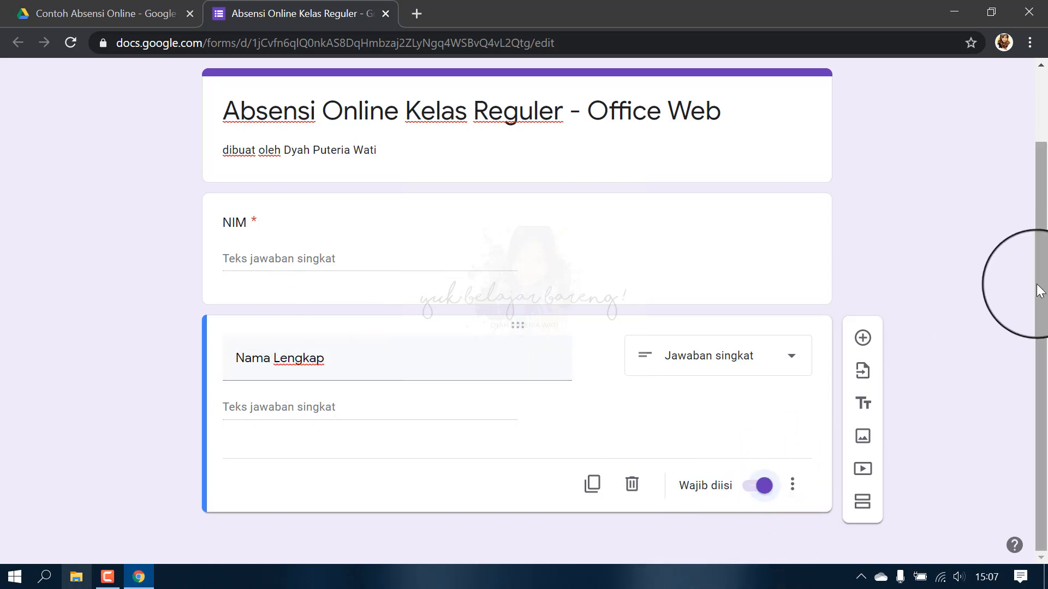
Add a required Waktu question titled "Jam Datang" below Nama Lengkap.
left_click(863, 339)
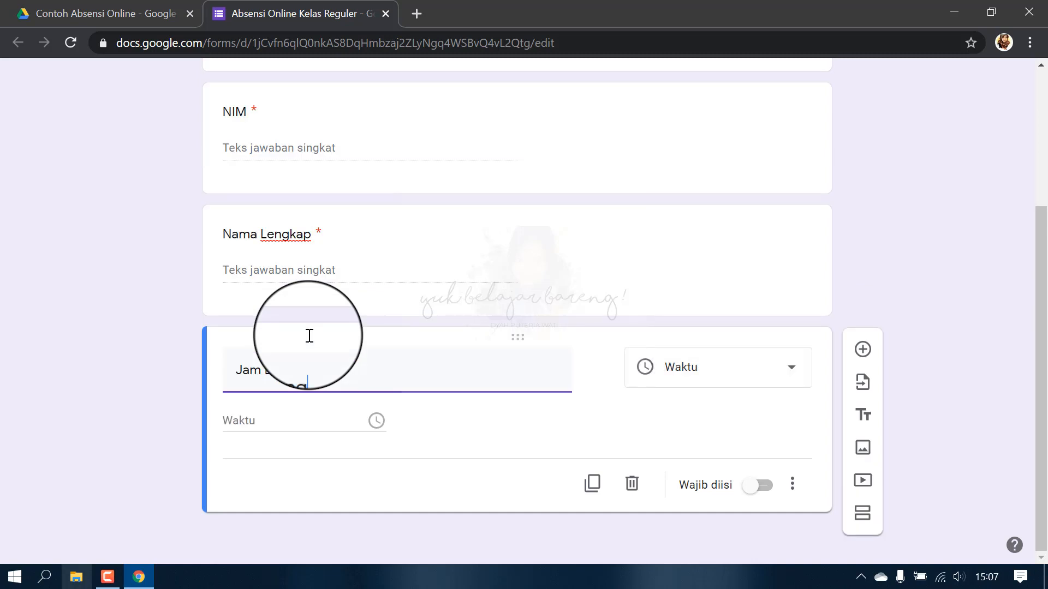
left_click(499, 427)
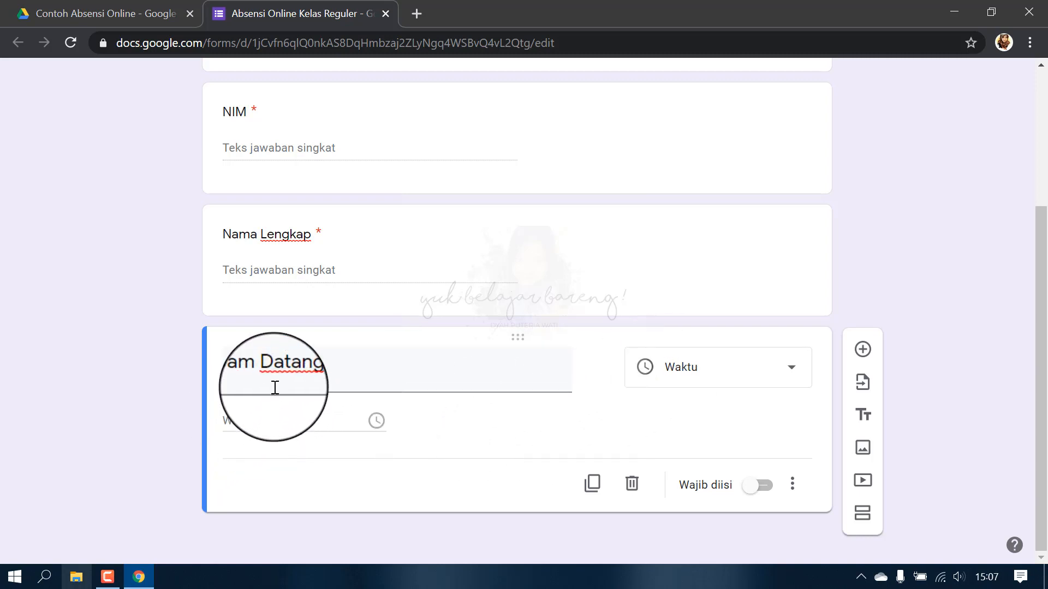
left_click(763, 495)
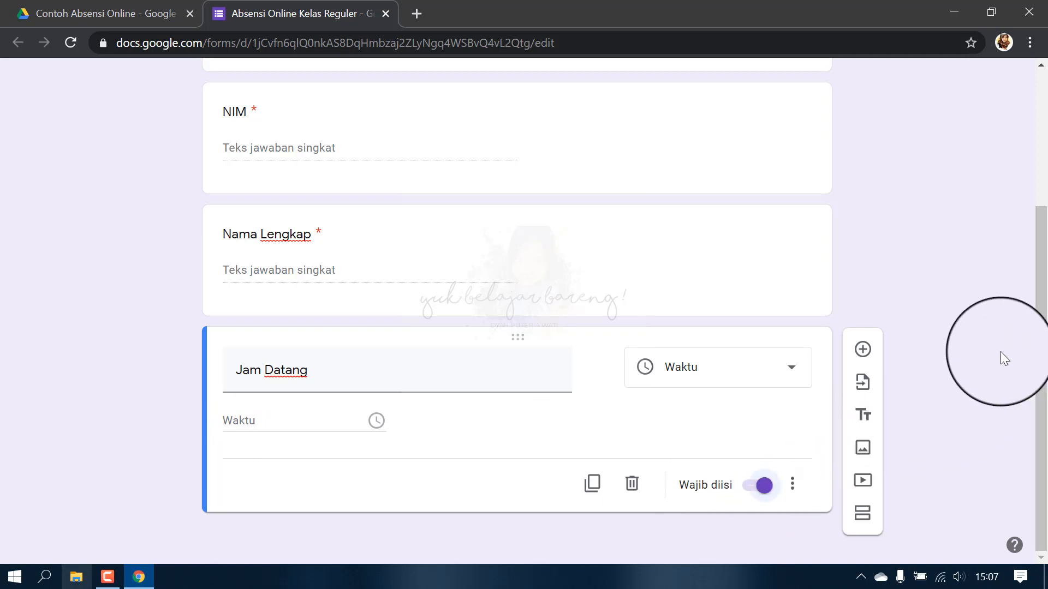
Add a question titled "Pertemuan Perkuliahan" below Jam Datang and set its type to Drop-down.
left_click(863, 349)
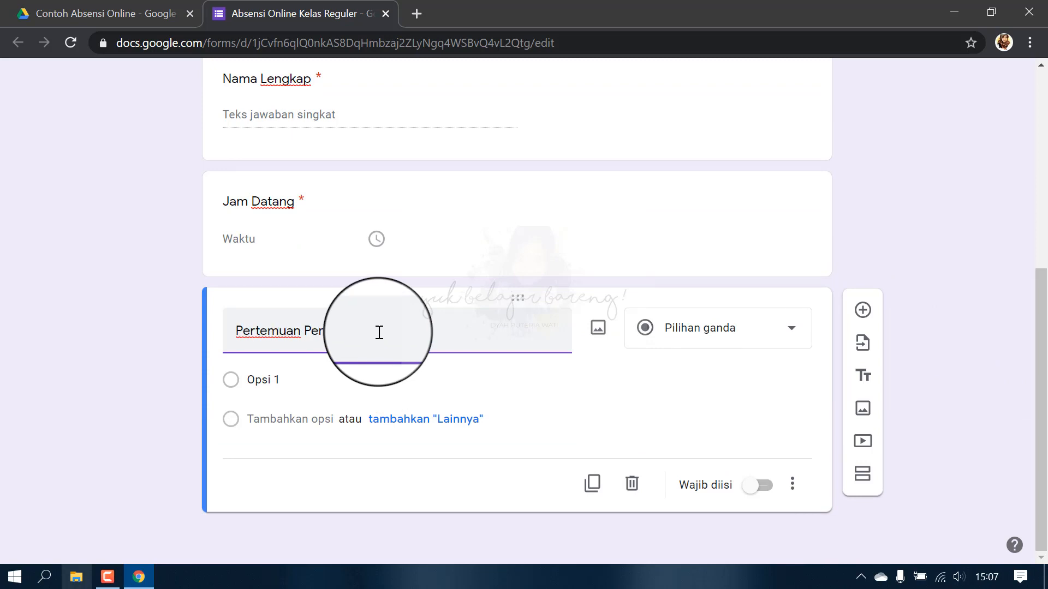
type("ahan")
left_click(296, 378)
left_click(679, 345)
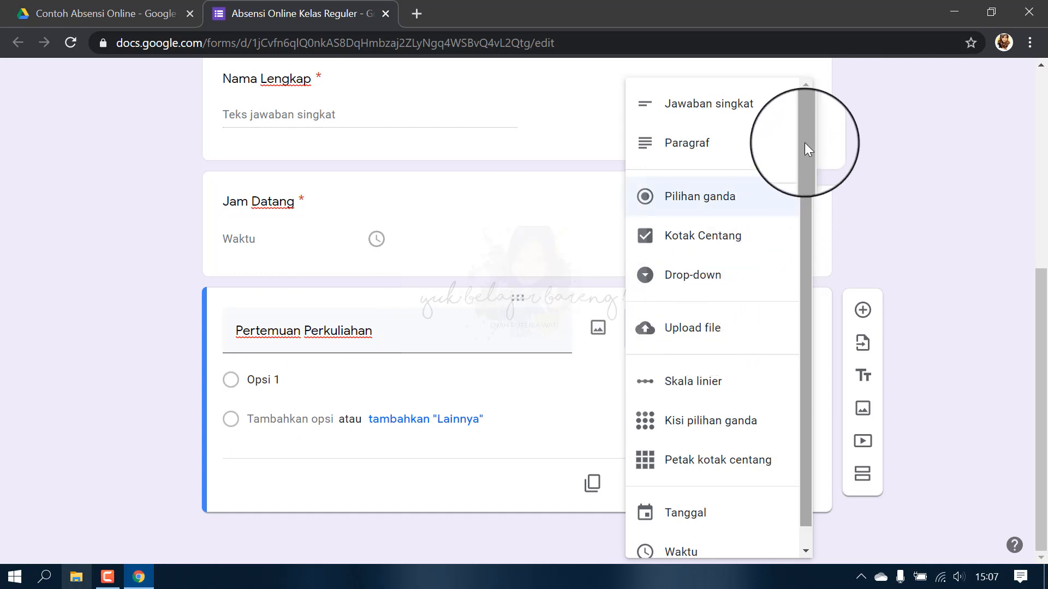
left_click_drag(805, 117, 811, 146)
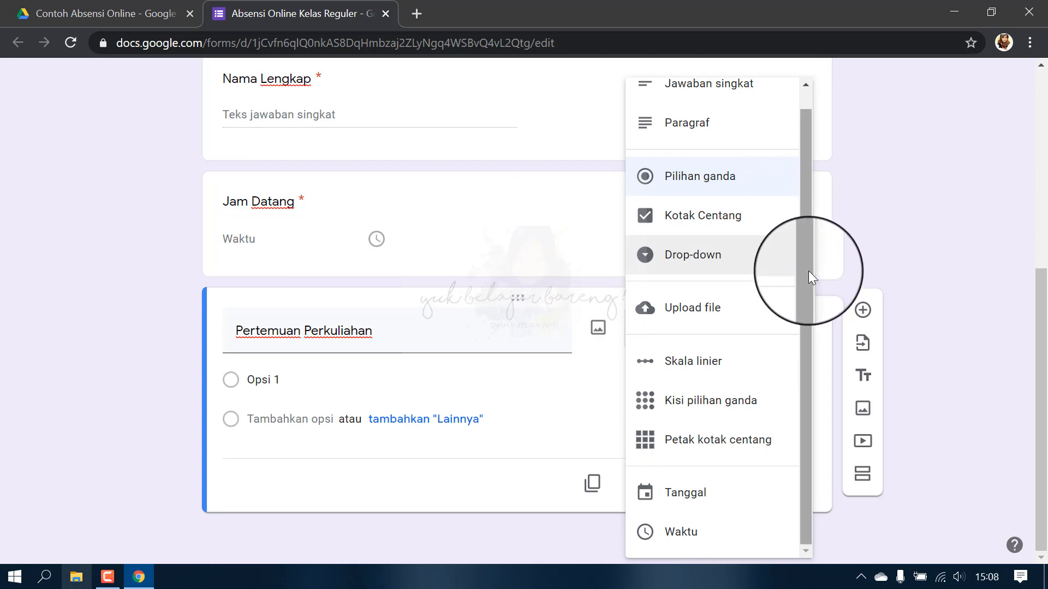
left_click_drag(808, 271, 805, 235)
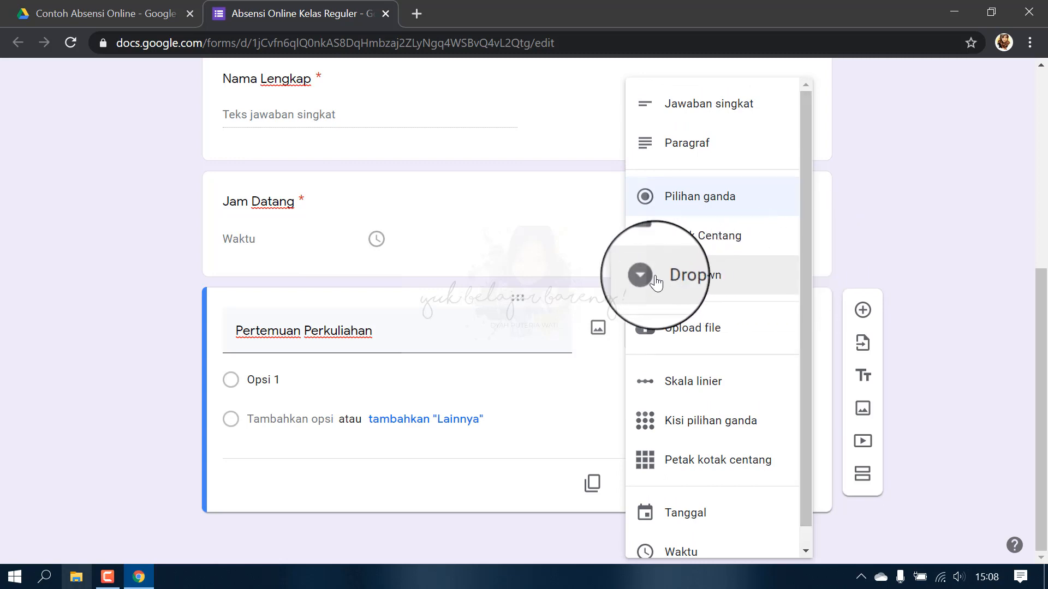
left_click(688, 276)
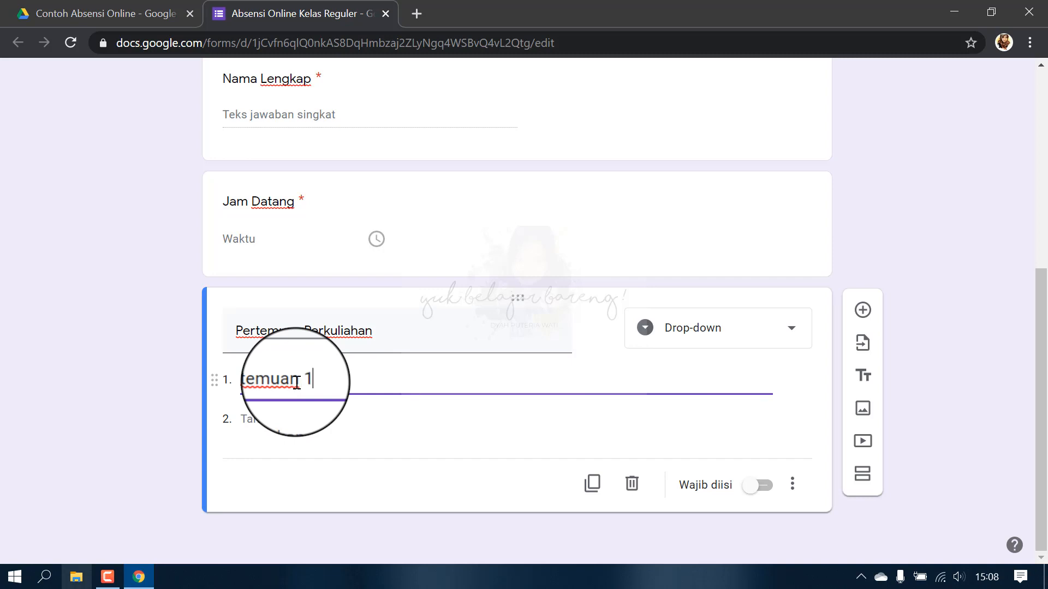
Add the drop-down options Pertemuan 2, Pertemuan 3, Pertemuan 4 and Pertemuan 5 below Pertemuan 1 in the Pertemuan Perkuliahan question.
left_click_drag(320, 376, 238, 377)
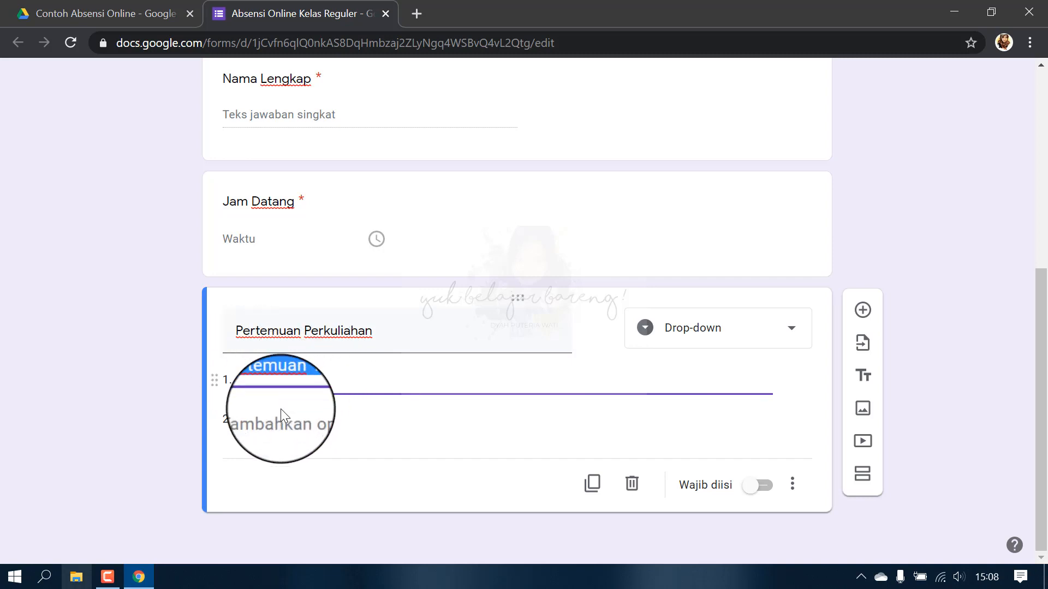
left_click(299, 428)
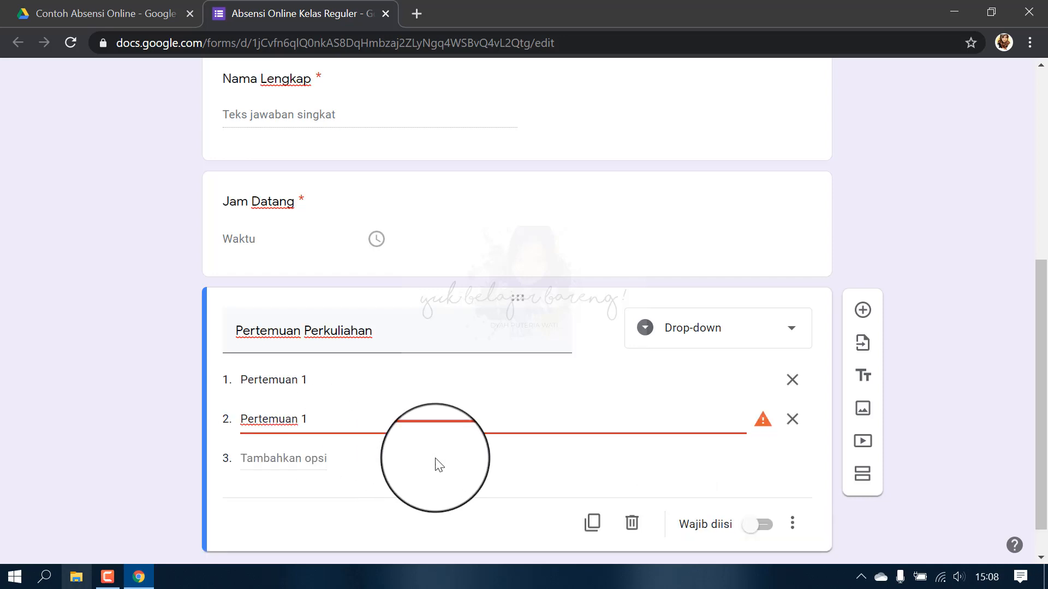
key("Return")
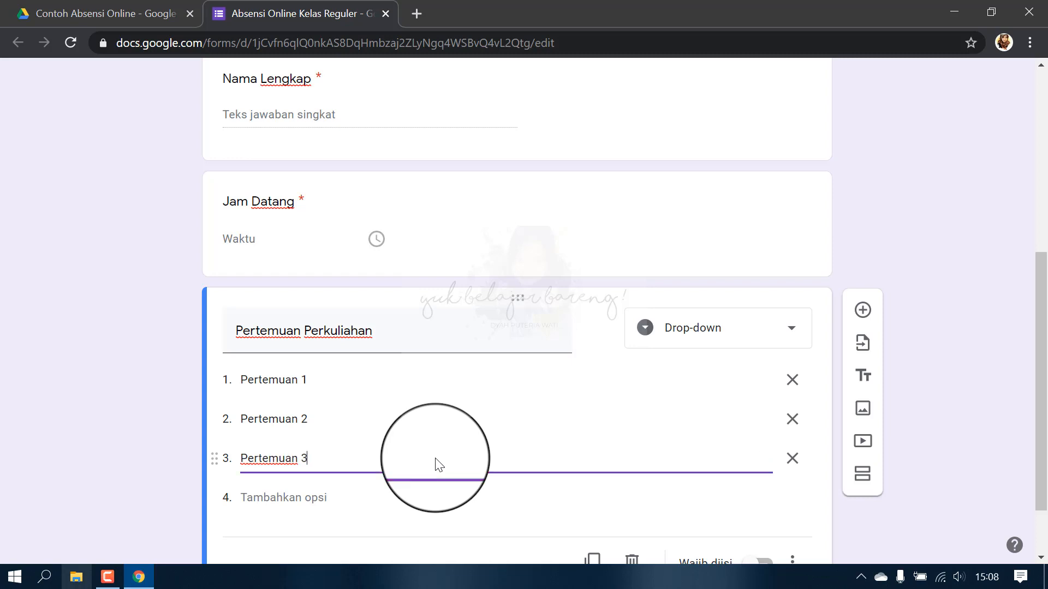
key("Return")
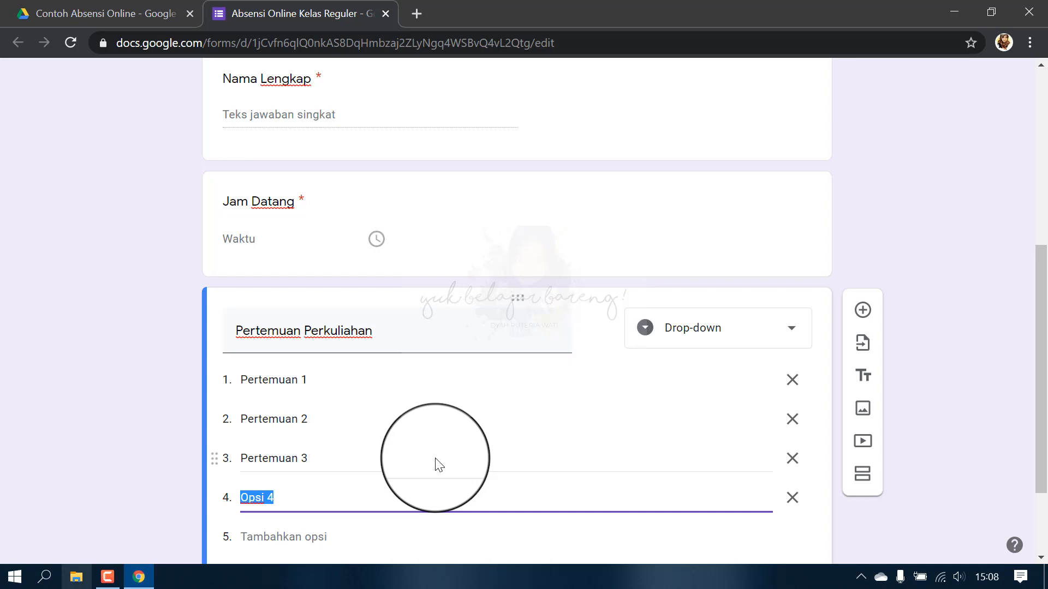
left_click(320, 463)
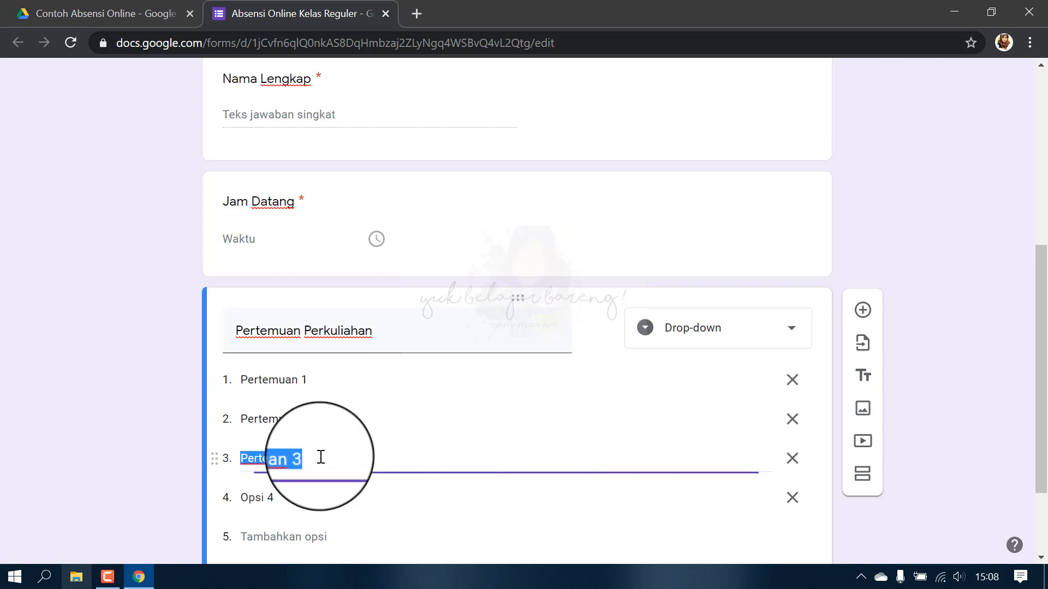
key("ctrl+c")
left_click(280, 500)
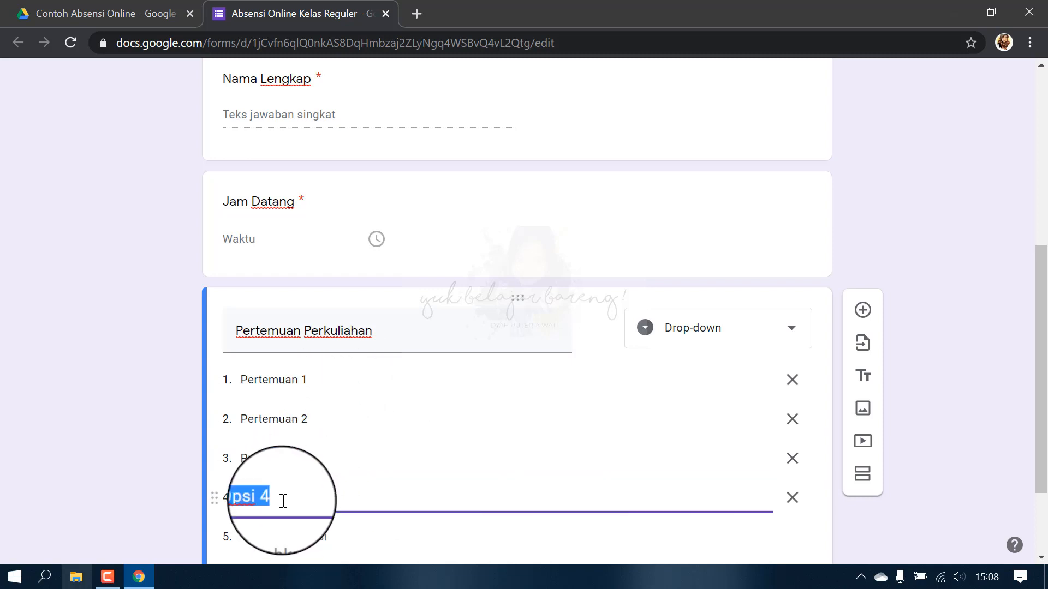
key("ctrl+v")
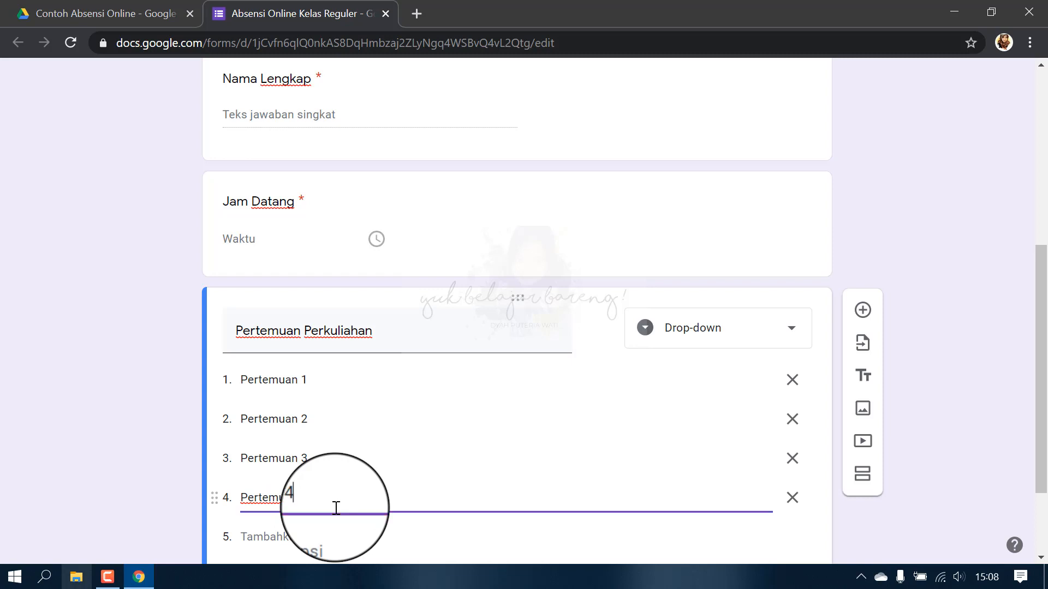
left_click(305, 539)
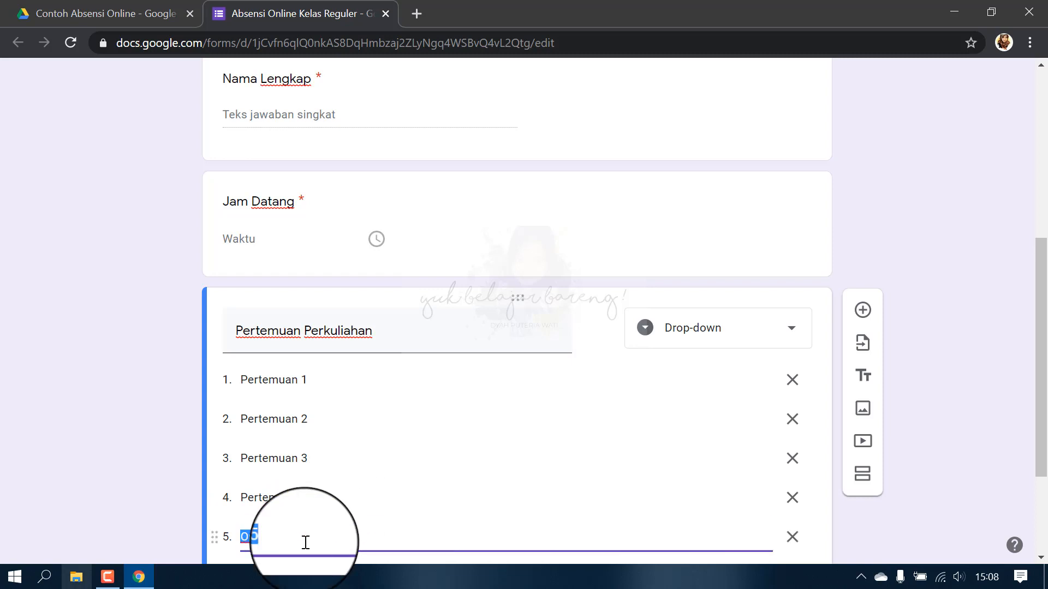
key("ctrl+v")
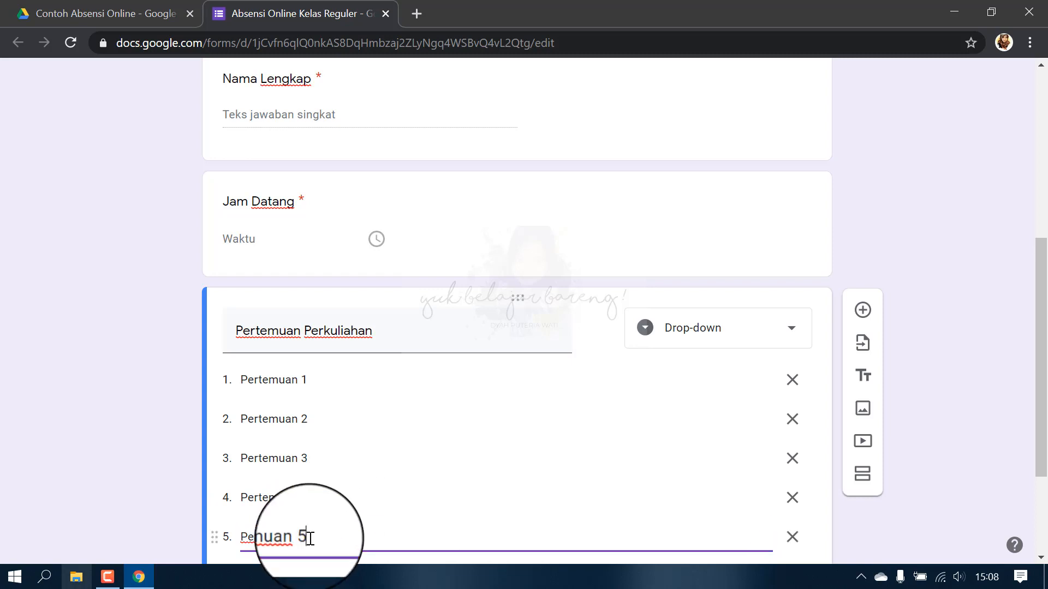
Make the Pertemuan Perkuliahan question required.
scroll(416, 426, "down", 3)
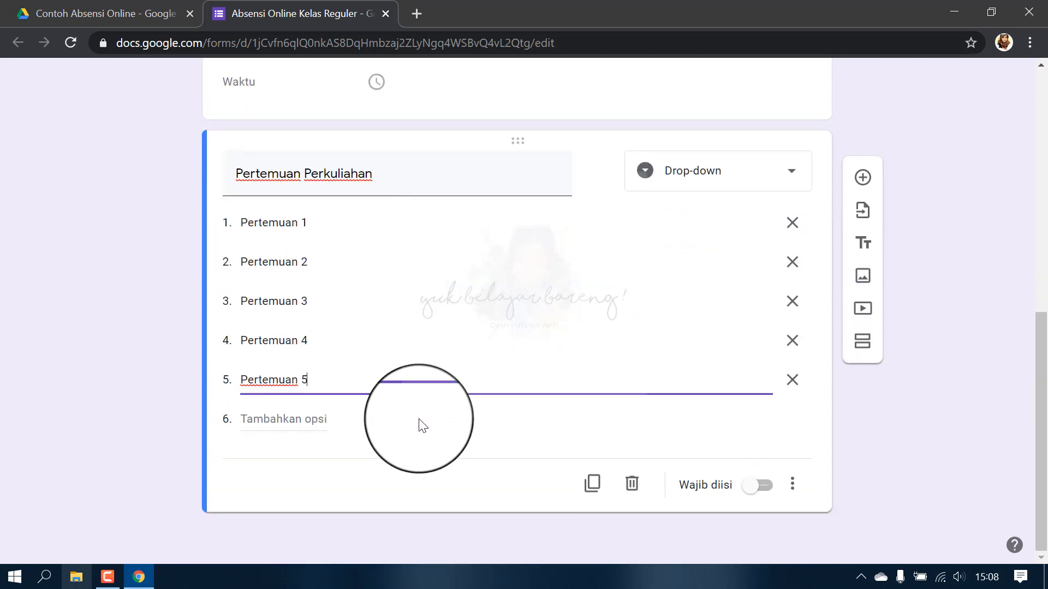
left_click(365, 456)
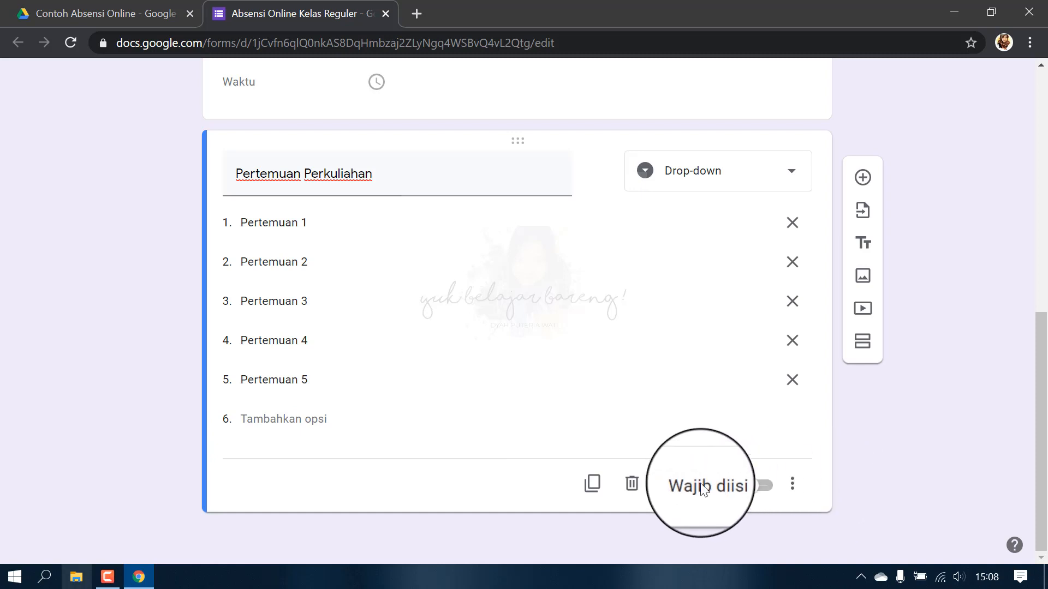
left_click(762, 491)
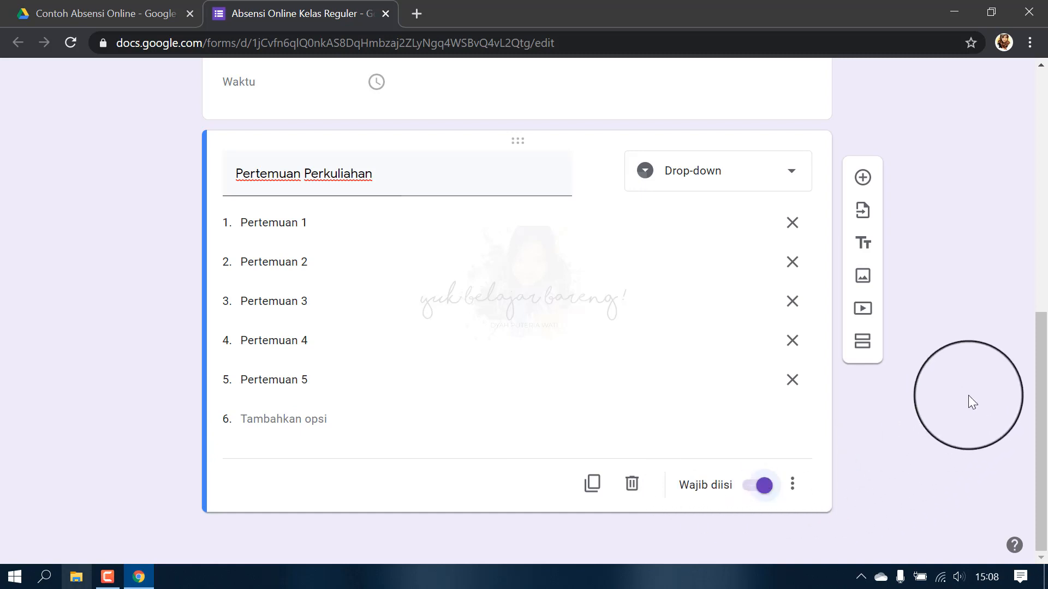
Add a question titled "Keterangan" below Pertemuan Perkuliahan with the type Pilihan ganda.
left_click(864, 184)
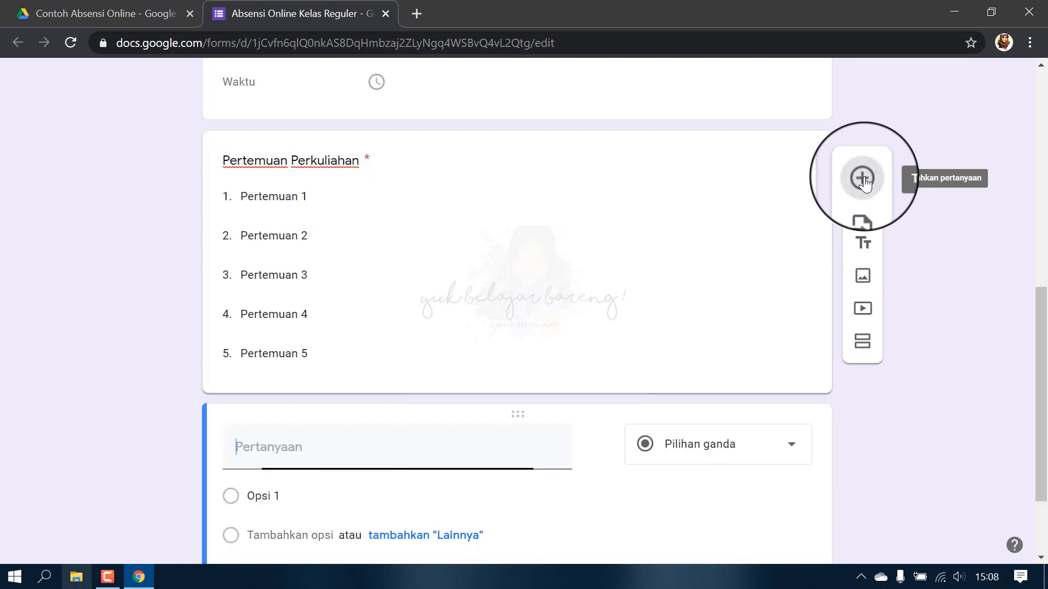
scroll(1014, 438, "down", 3)
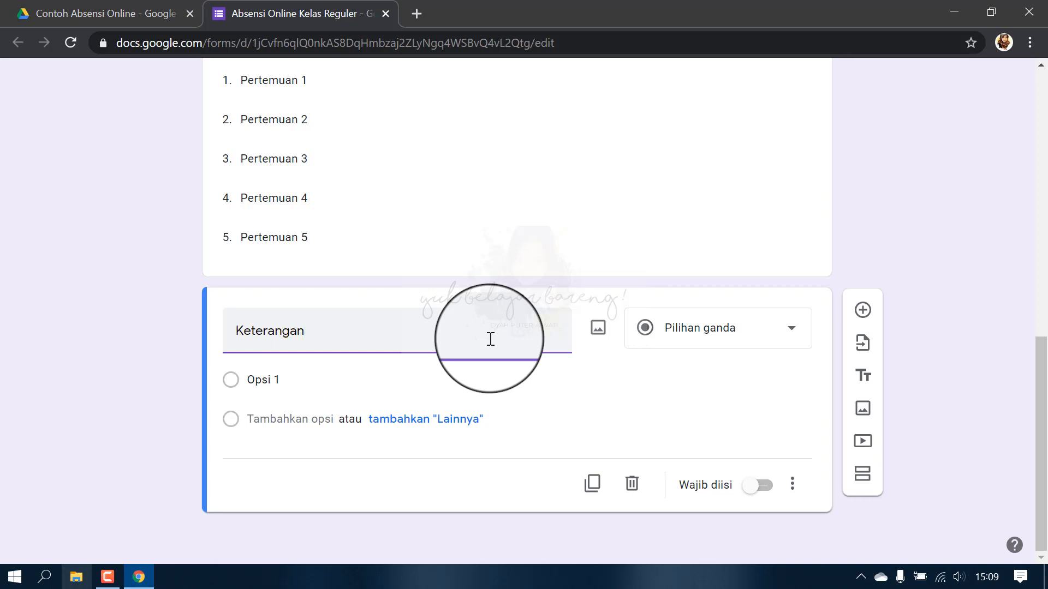
left_click(688, 340)
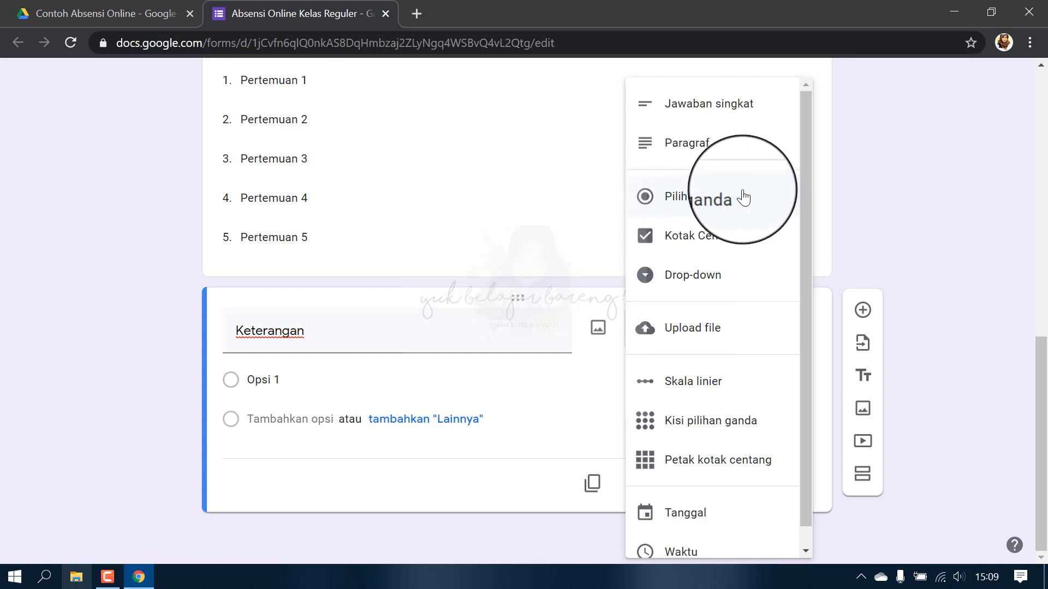
left_click(763, 201)
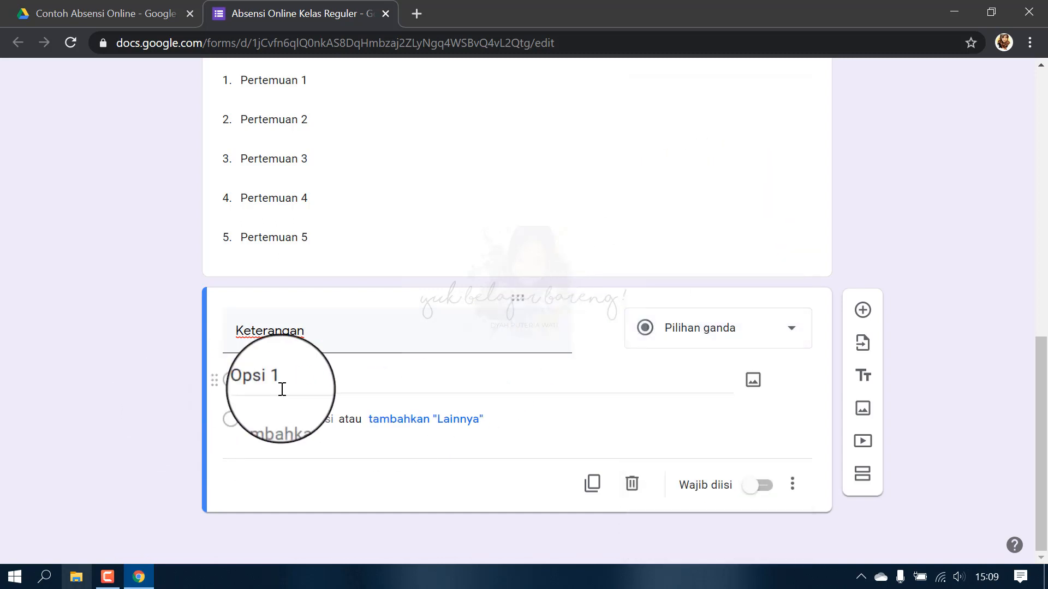
Enter Hadir, Sakit and Izin as the answer options of the Keterangan question.
left_click(337, 381)
type("Hadir")
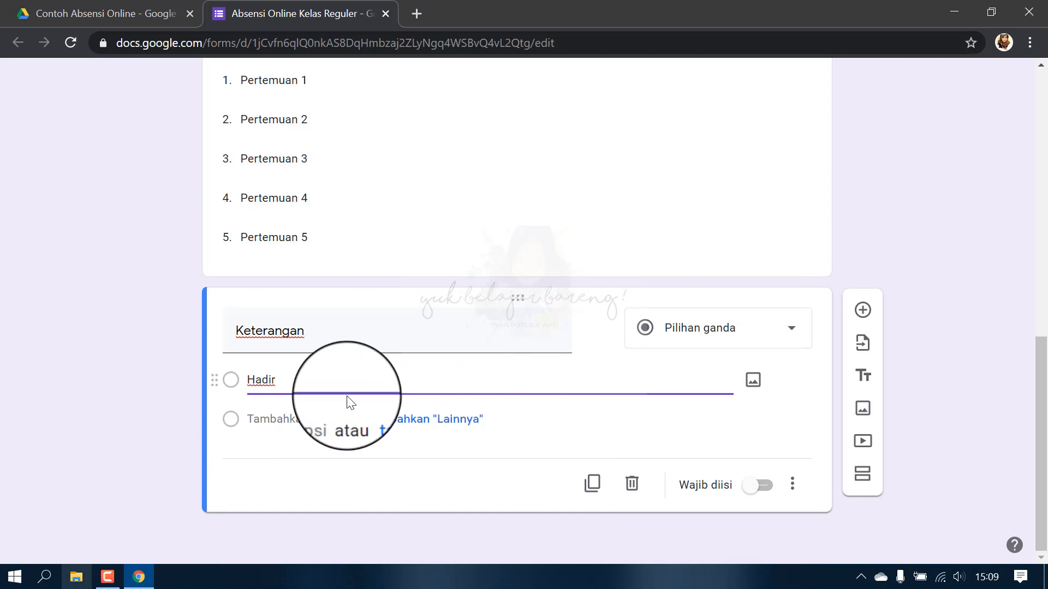
key("Return")
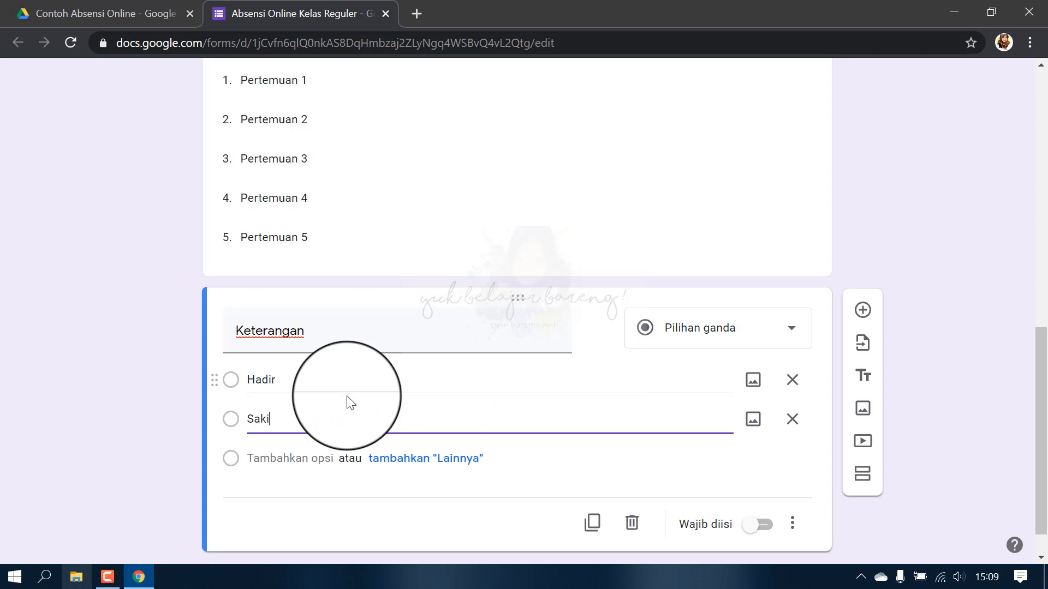
type("Sakit")
key("Return")
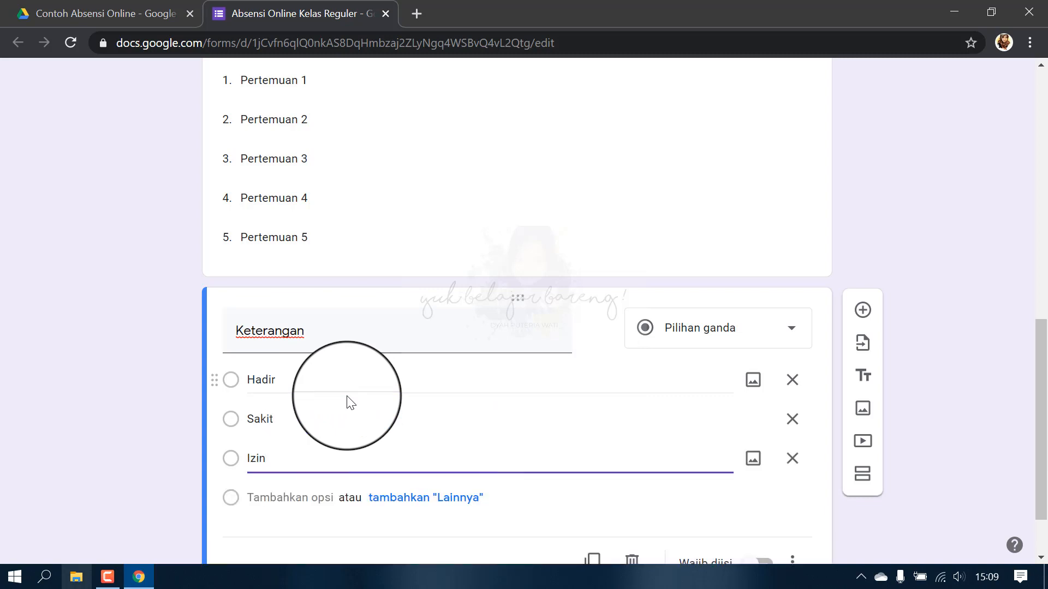
key("Return")
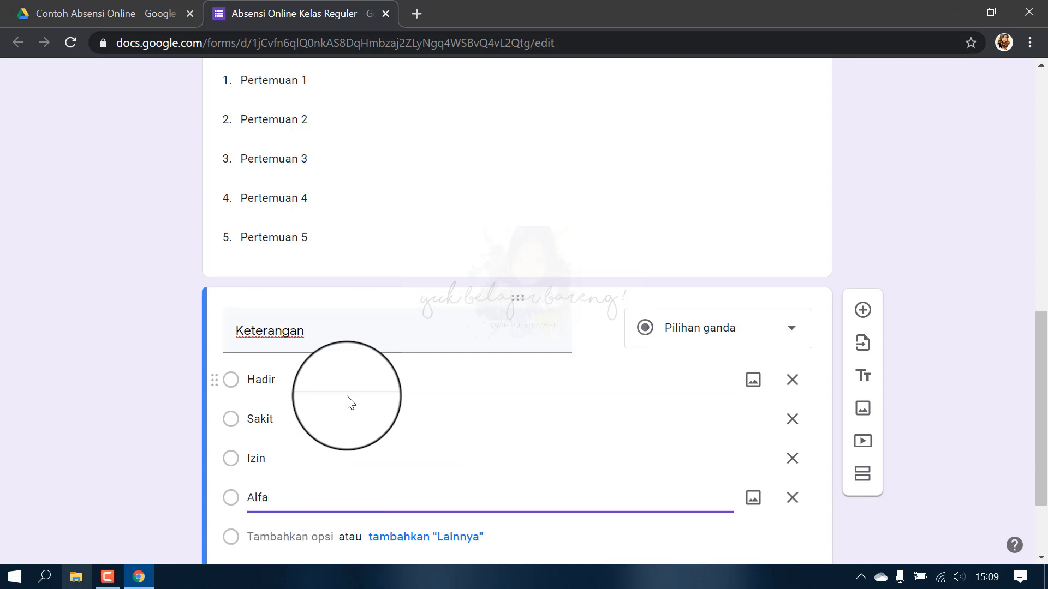
key("BackSpace")
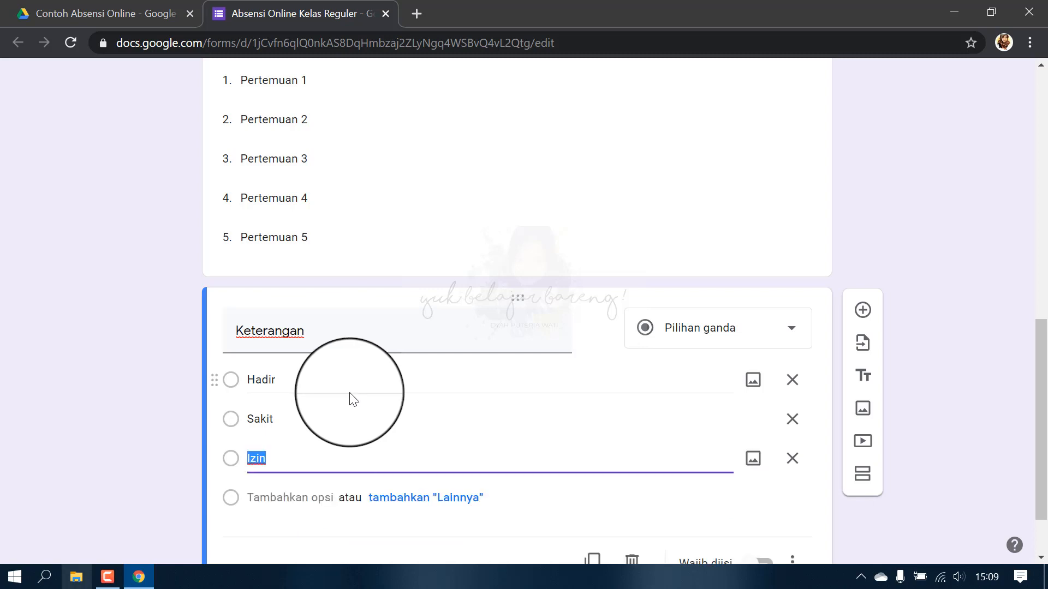
Make the Keterangan question required.
scroll(415, 501, "down", 2)
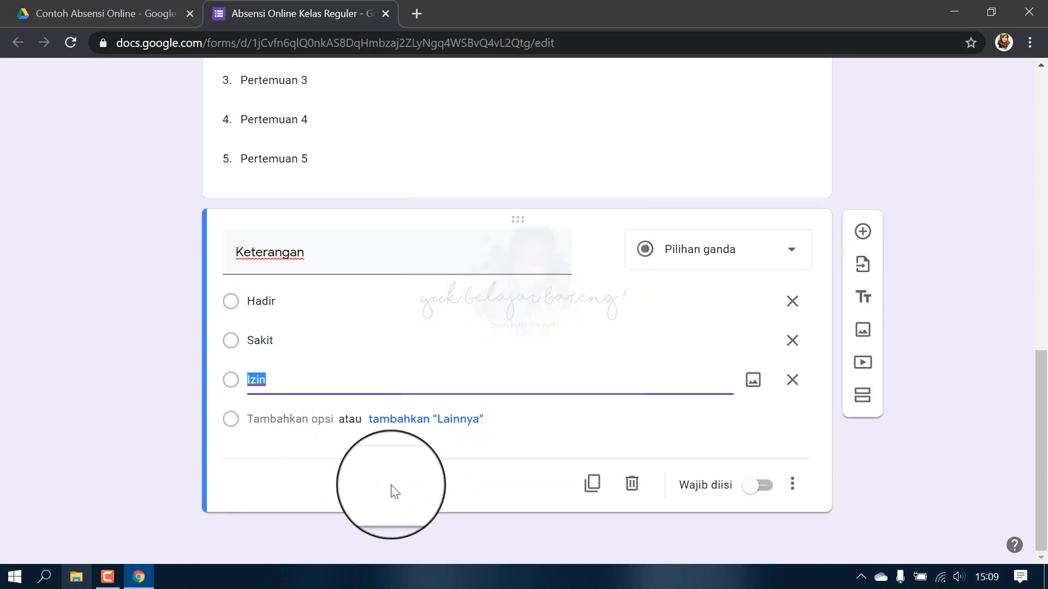
left_click(443, 489)
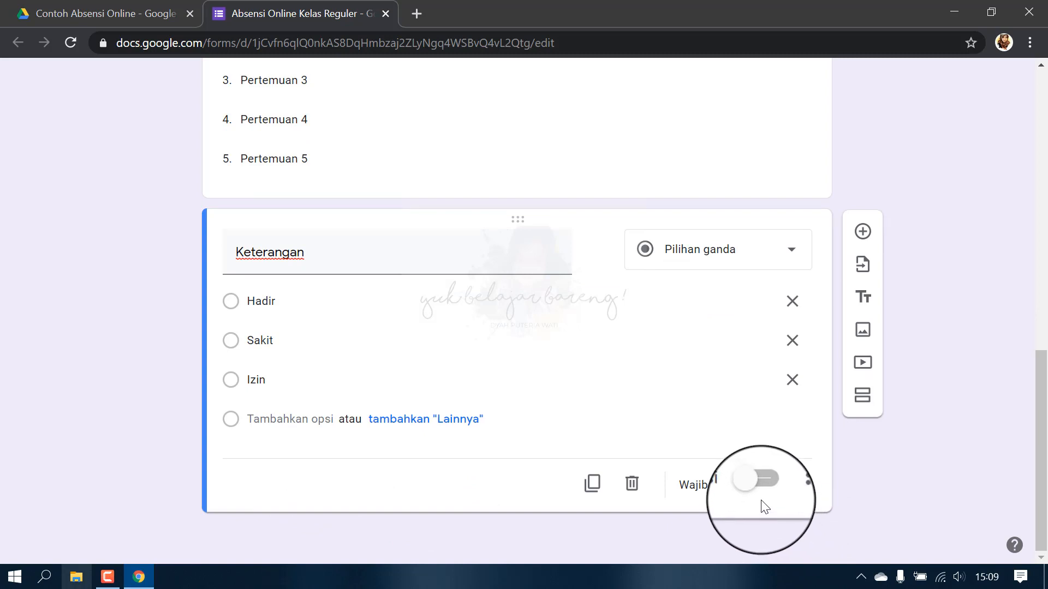
left_click(756, 483)
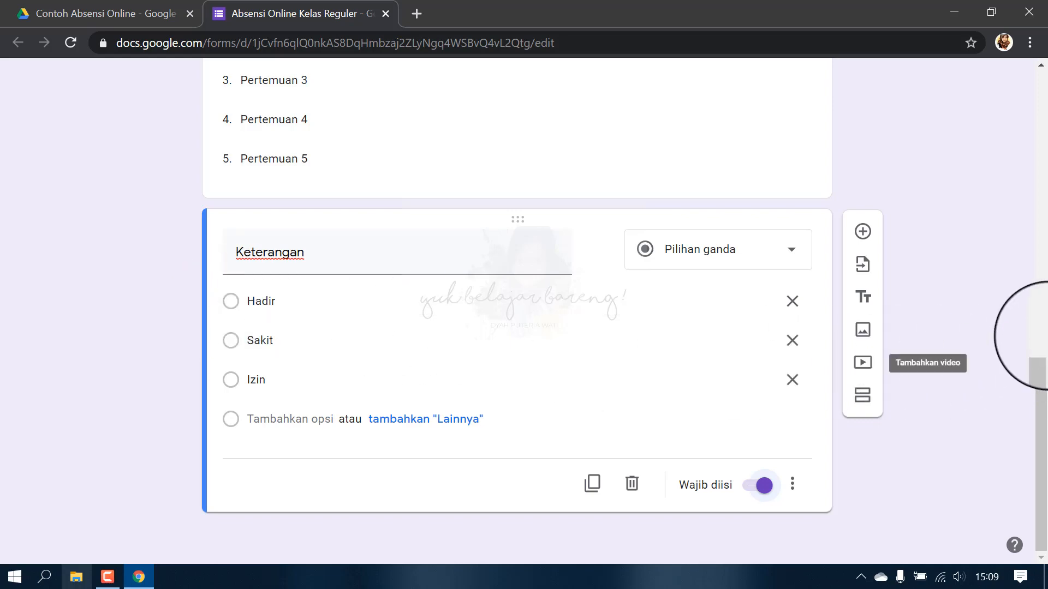
Review the form's questions in the editor and in a preview, and return to the editor.
scroll(1044, 349, "up", 2)
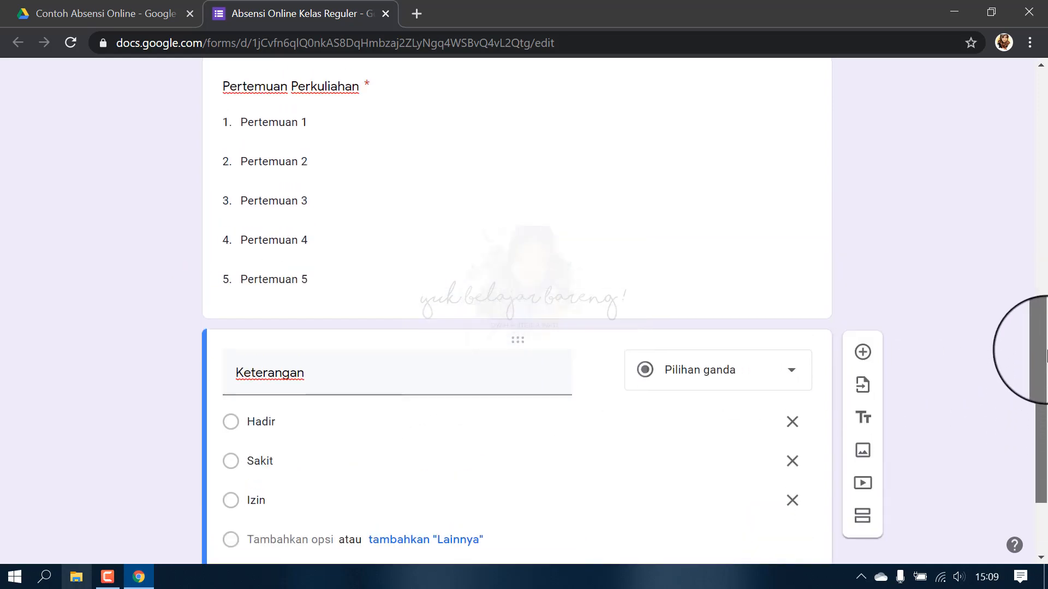
left_click_drag(1045, 355, 1045, 468)
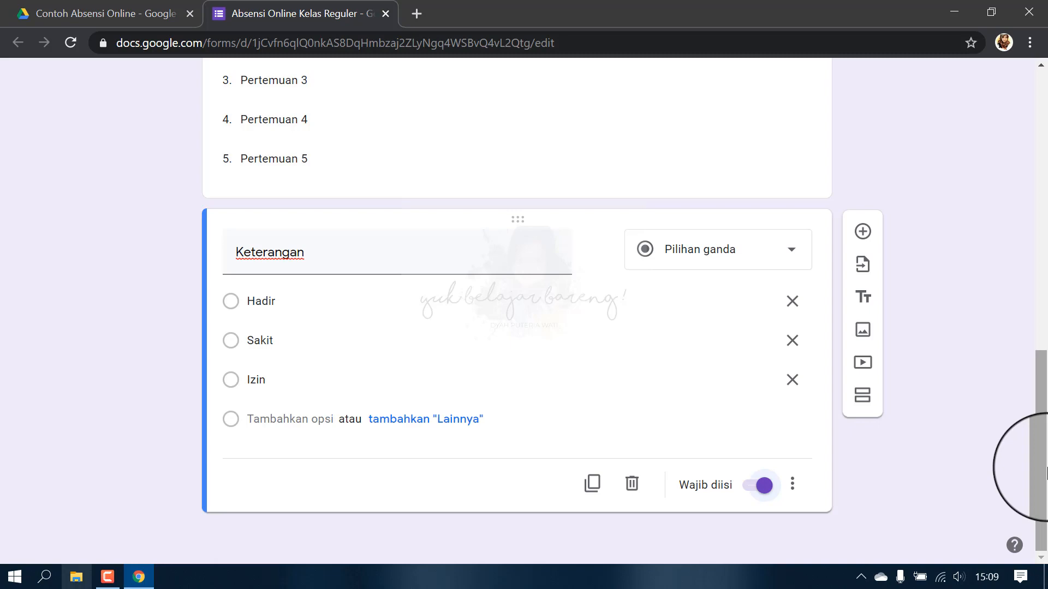
left_click_drag(1045, 357, 1045, 71)
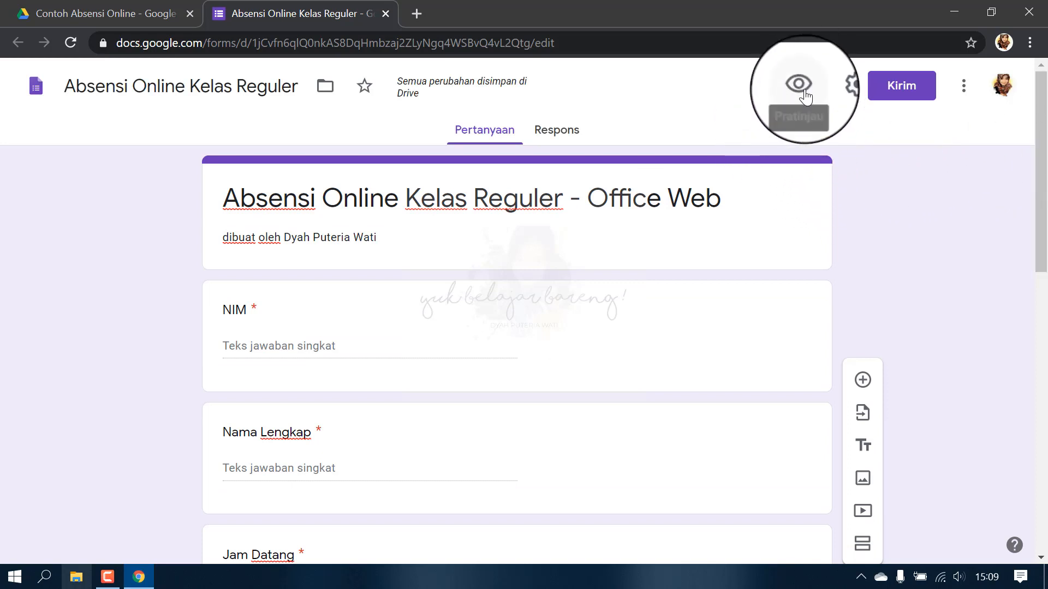
left_click(799, 87)
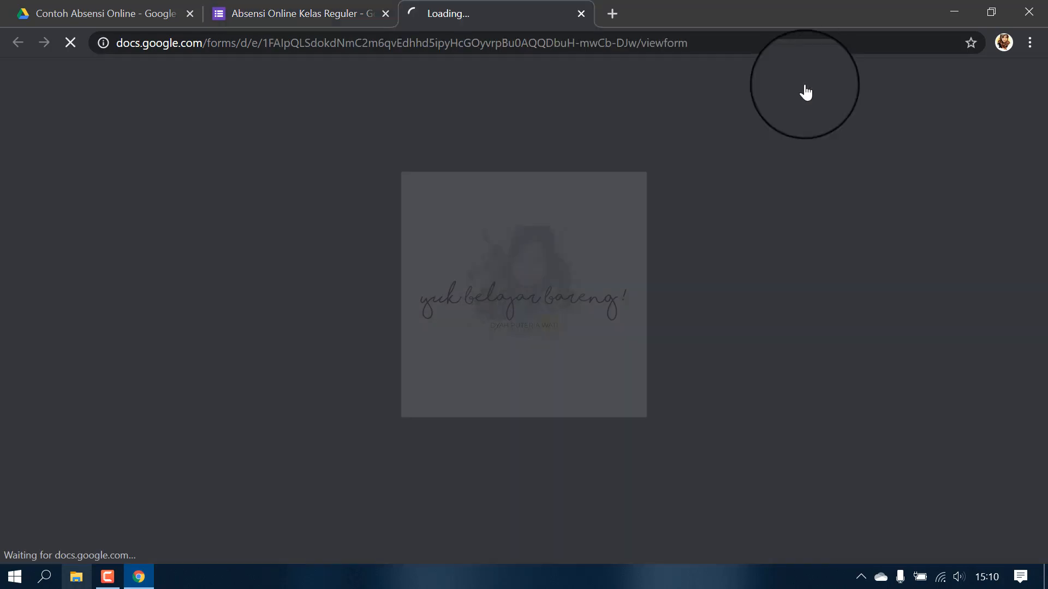
scroll(555, 231, "down", 10)
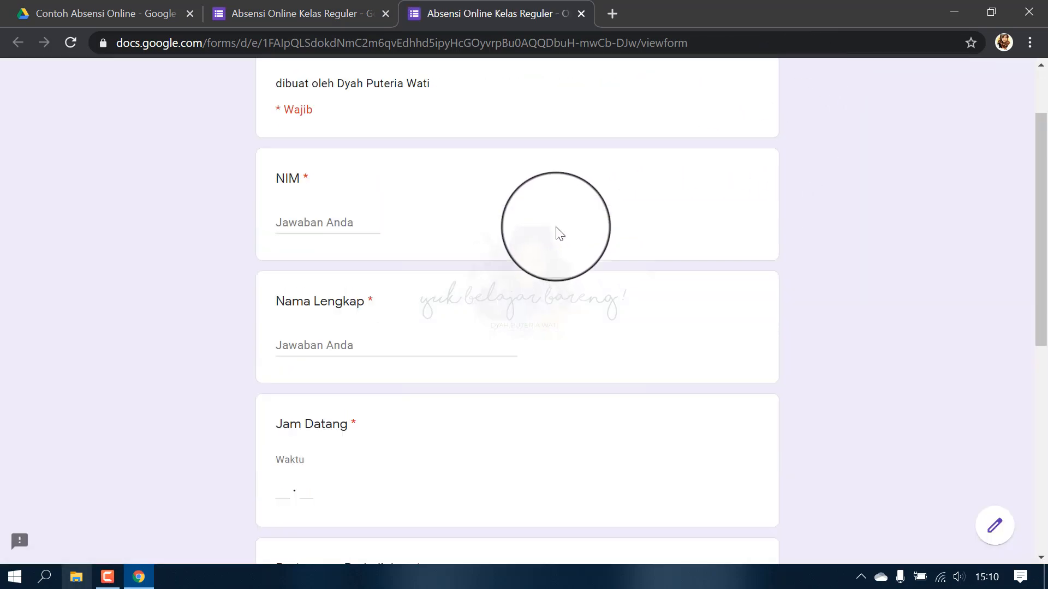
scroll(554, 231, "up", 10)
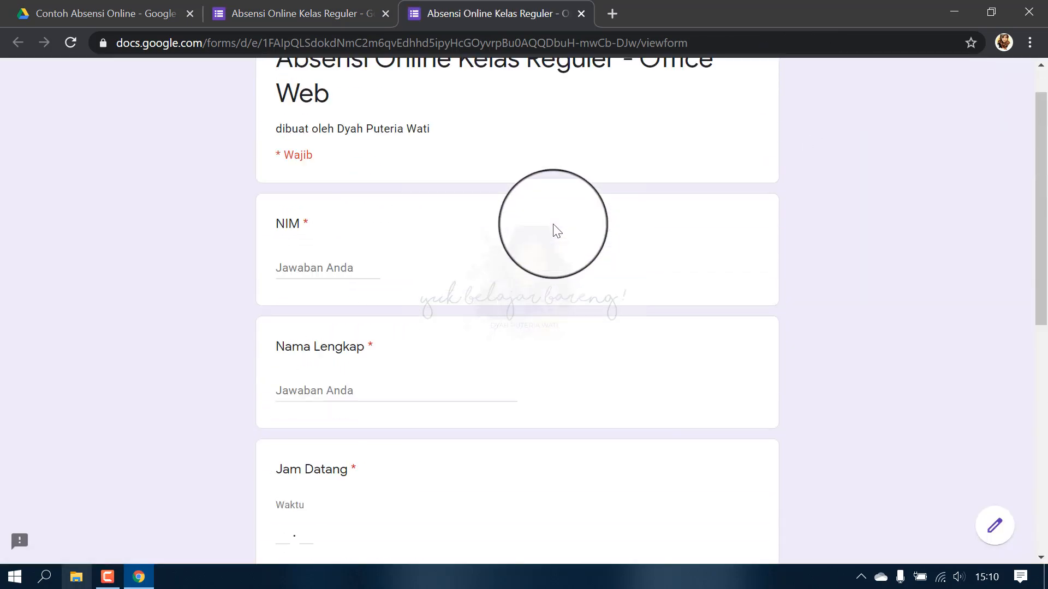
scroll(550, 228, "down", 10)
scroll(550, 228, "up", 10)
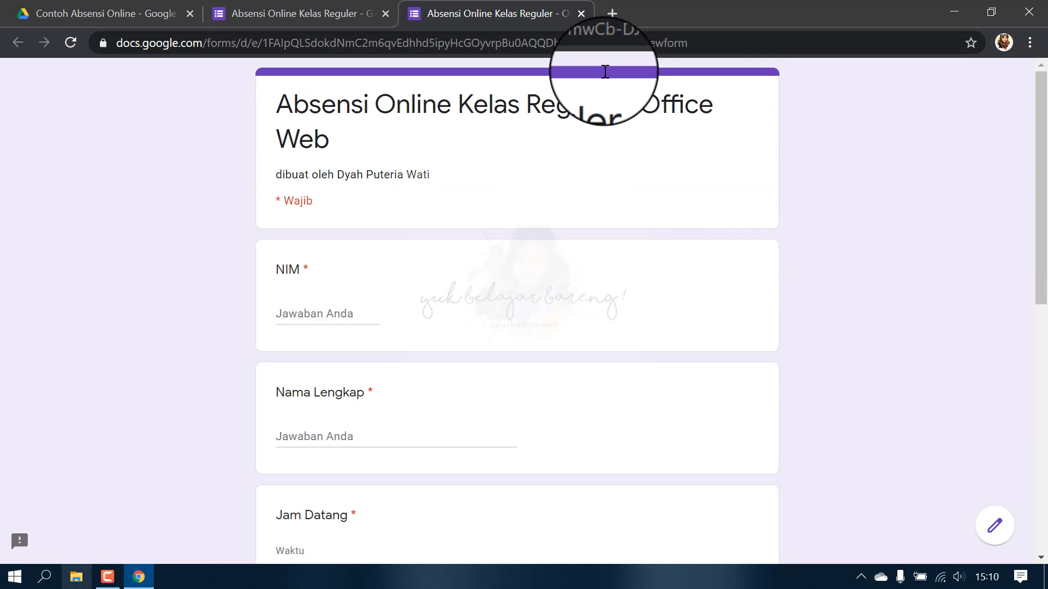
left_click(580, 15)
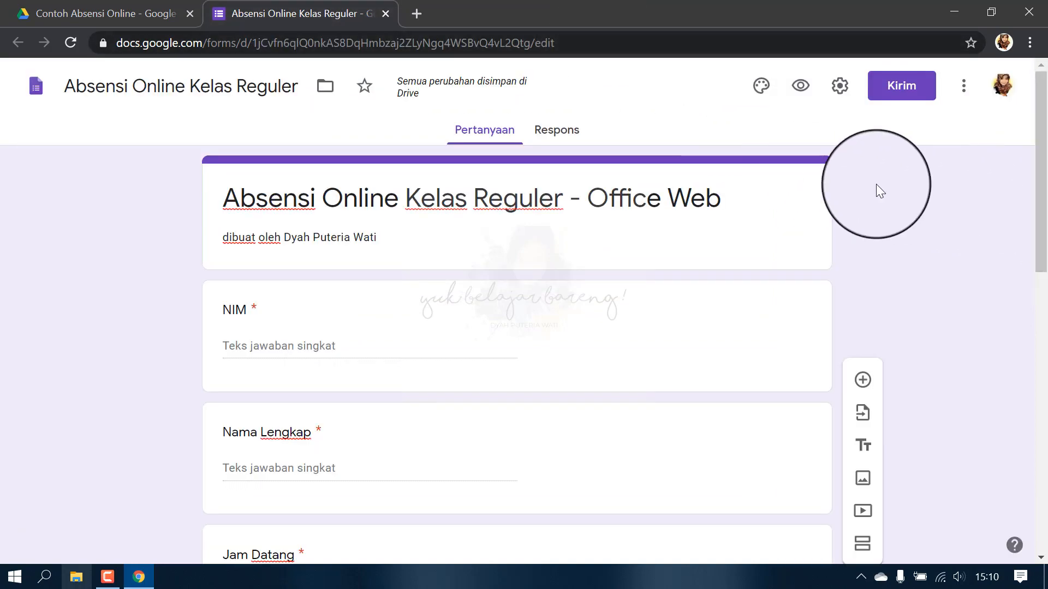
Insert the graduates-in-caps photo from the Ilustrasi theme images as the form's header.
left_click(763, 94)
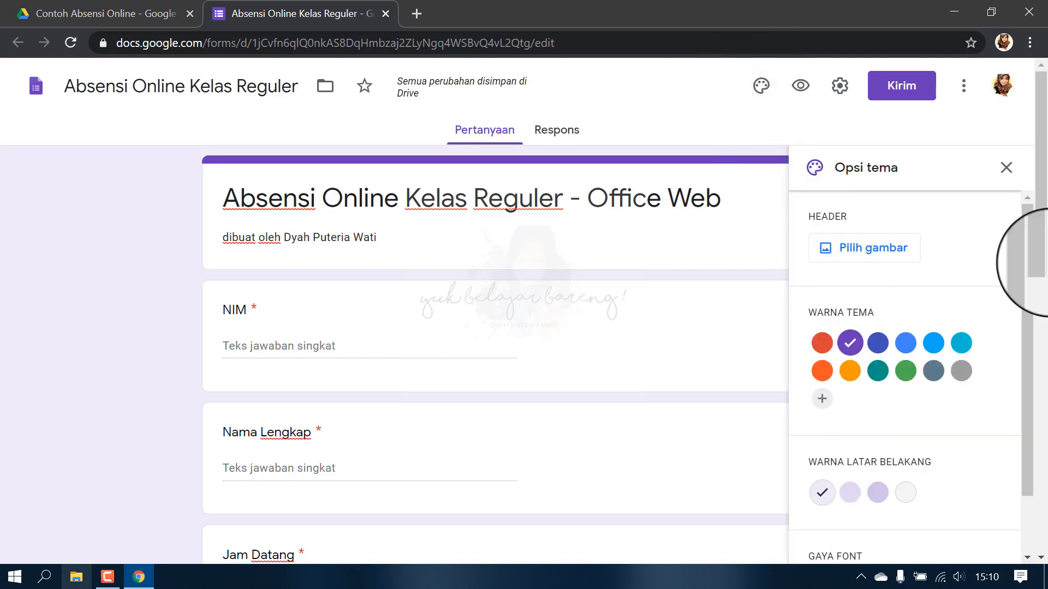
scroll(1022, 243, "down", 2)
scroll(948, 227, "up", 2)
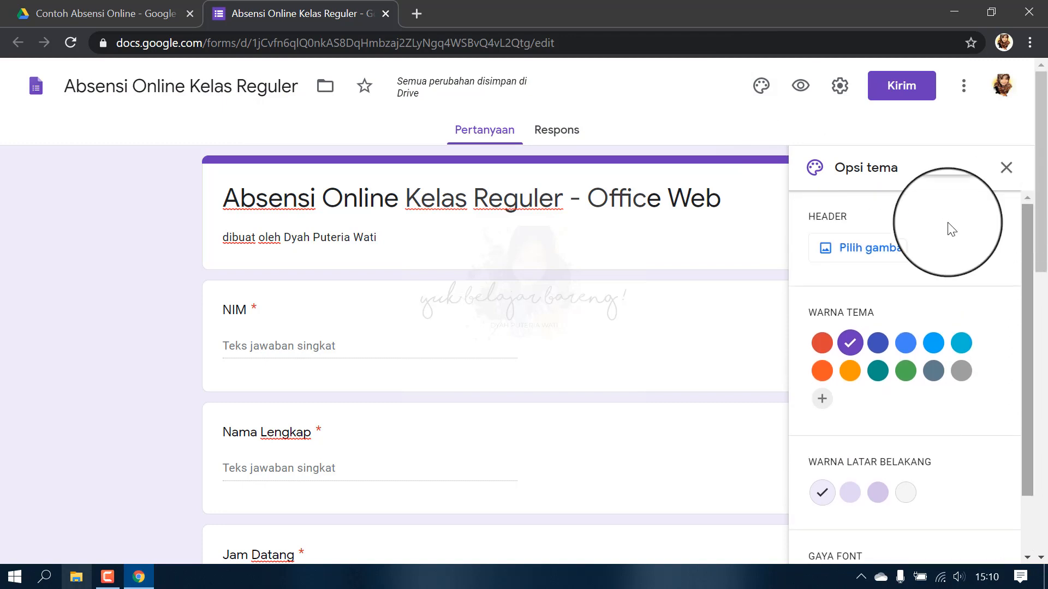
left_click(868, 251)
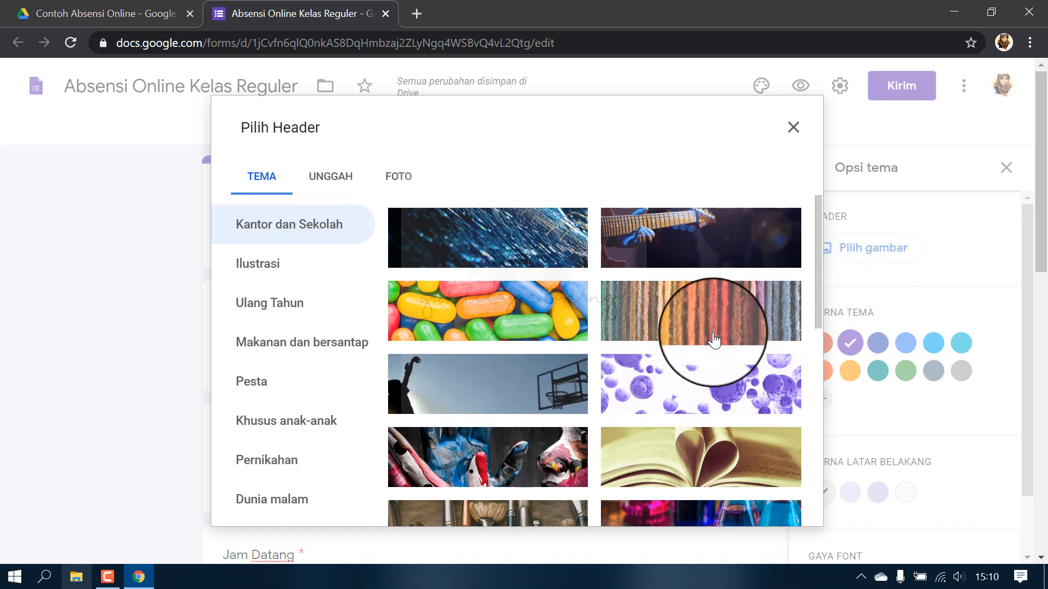
scroll(508, 362, "down", 10)
scroll(523, 359, "up", 4)
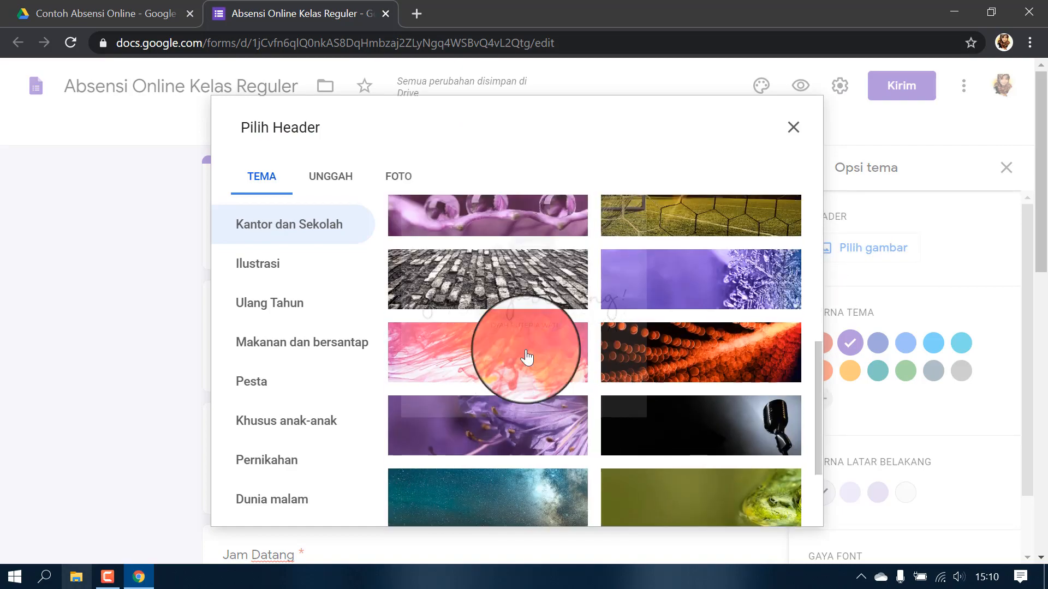
scroll(527, 355, "up", 5)
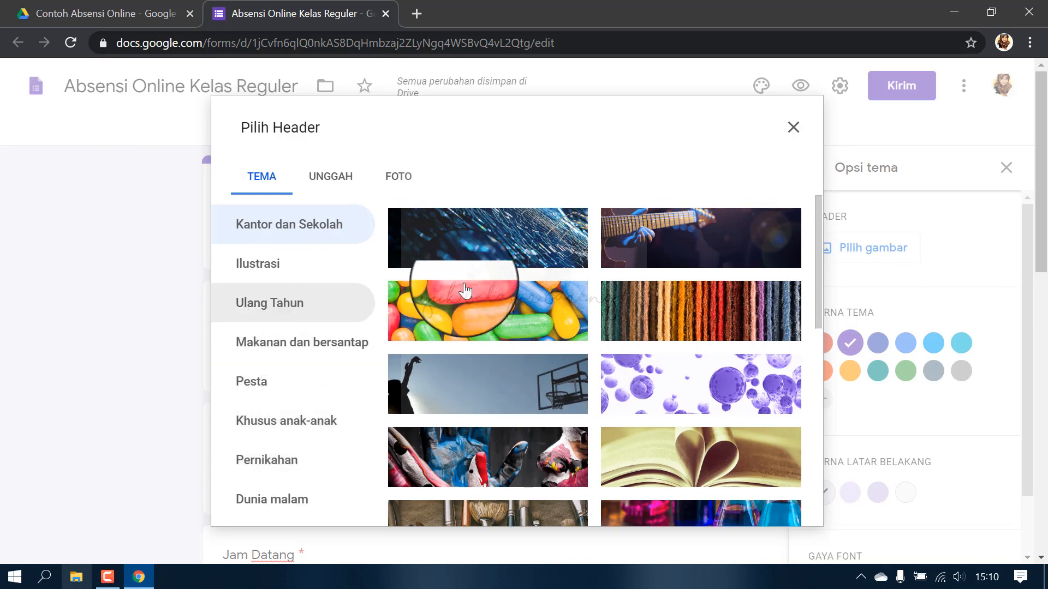
left_click(334, 278)
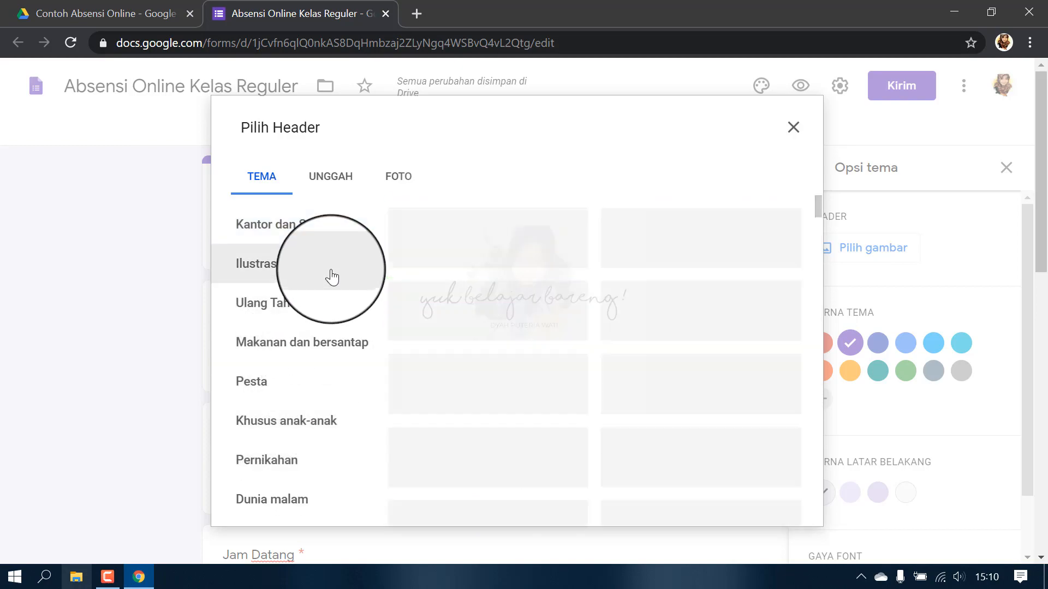
scroll(655, 344, "down", 4)
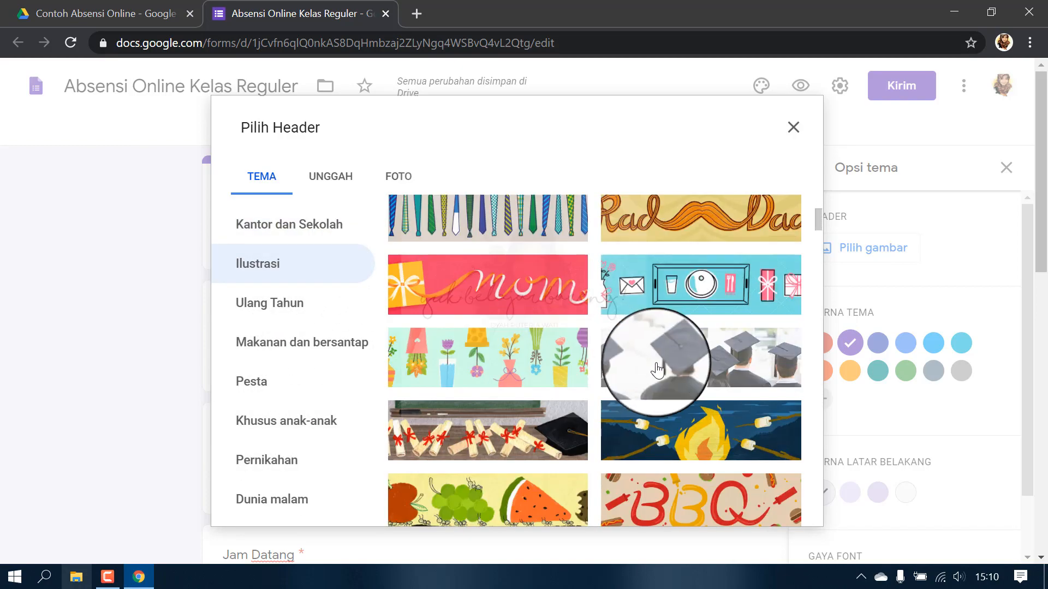
left_click(682, 355)
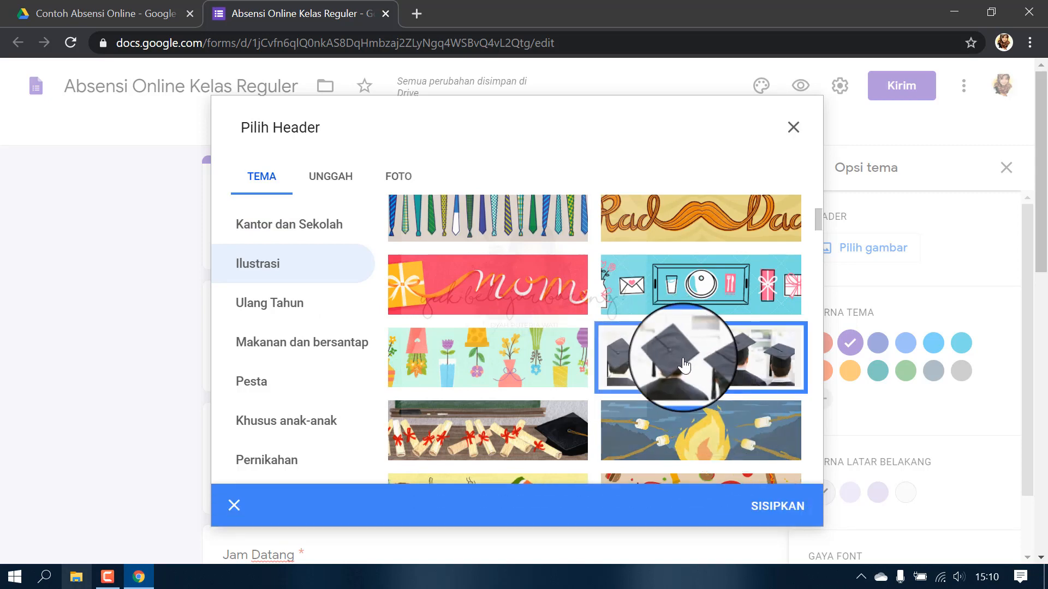
double_click(687, 356)
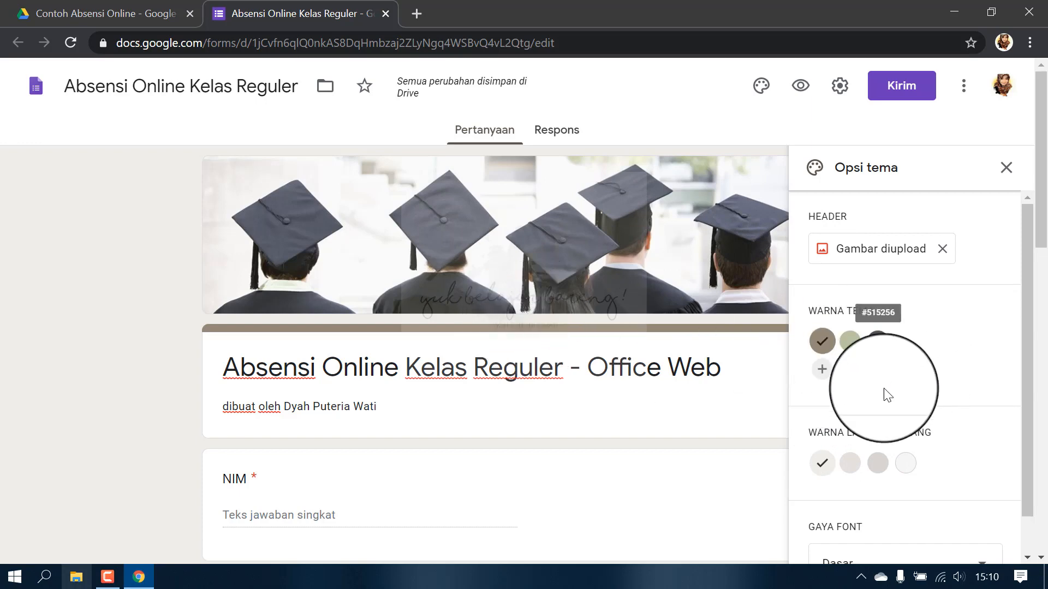
Add the custom pink #ff0095 as the form's theme color.
left_click(818, 368)
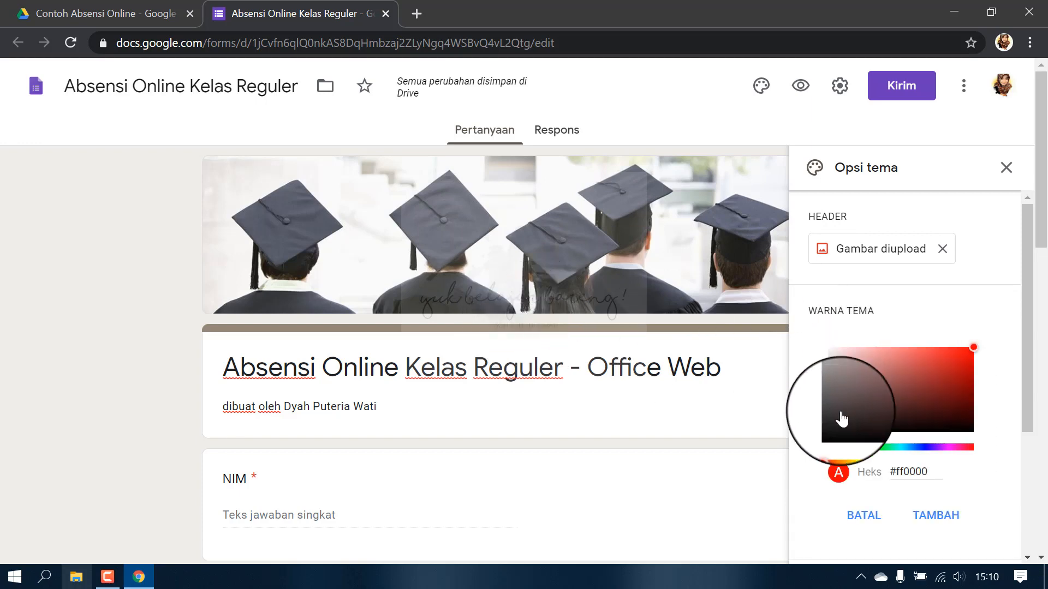
left_click_drag(819, 447, 961, 455)
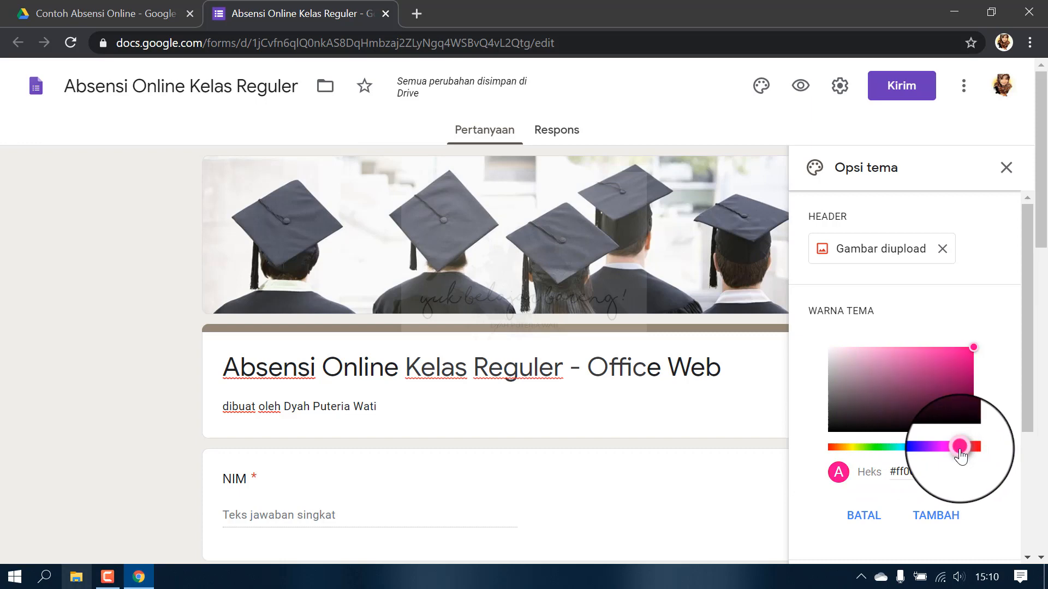
left_click(930, 517)
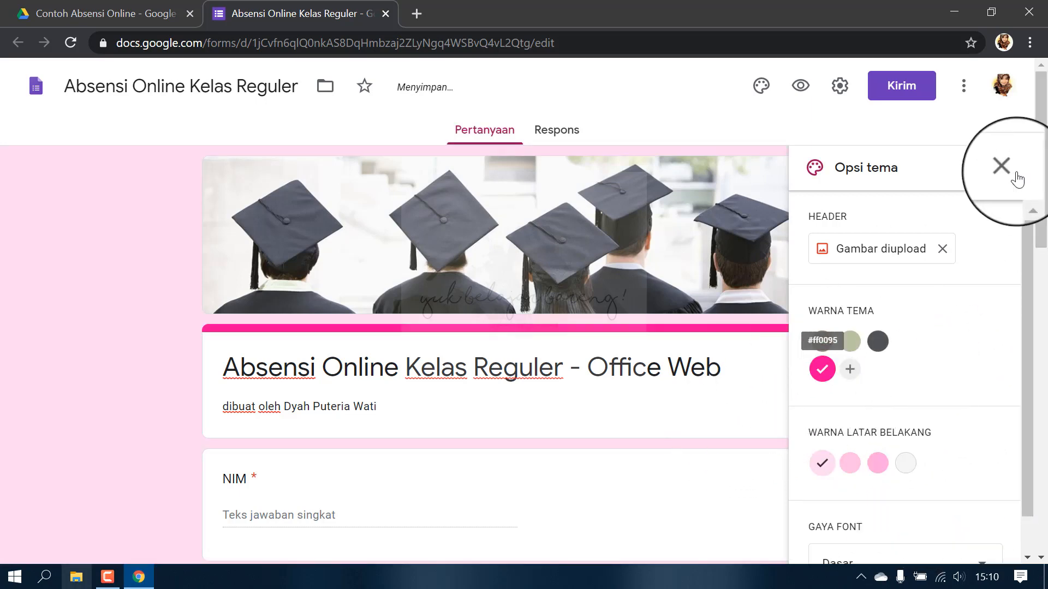
Try the Dekoratif font style on the form.
left_click_drag(1028, 257, 1024, 402)
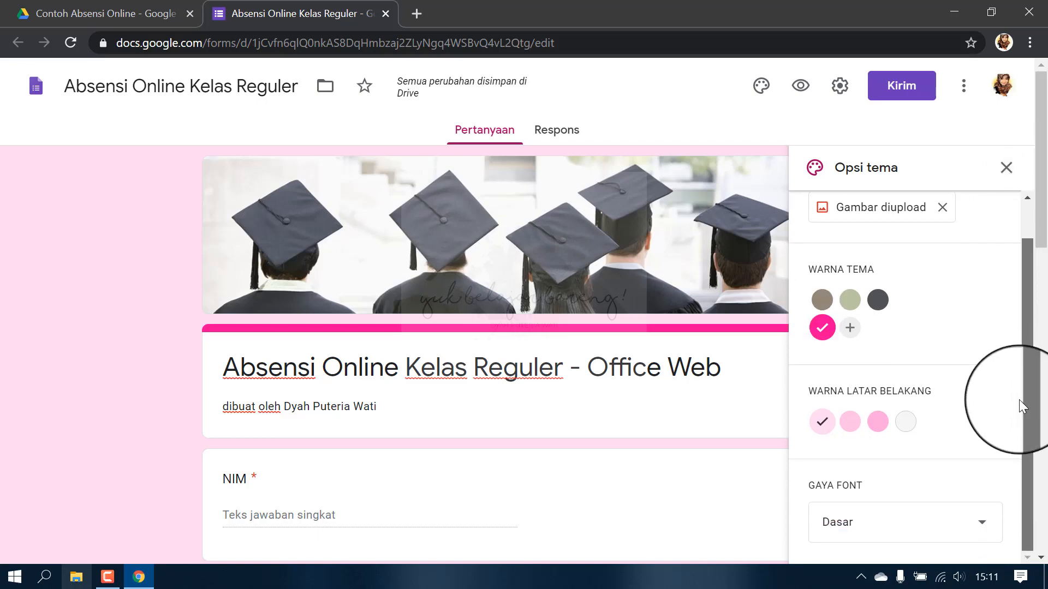
left_click(908, 527)
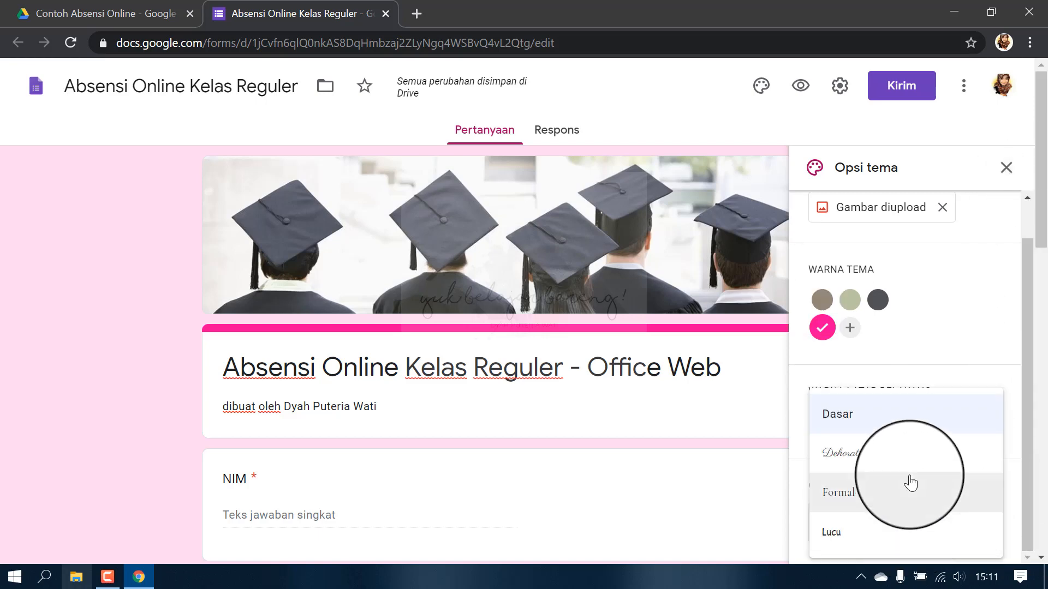
left_click(907, 459)
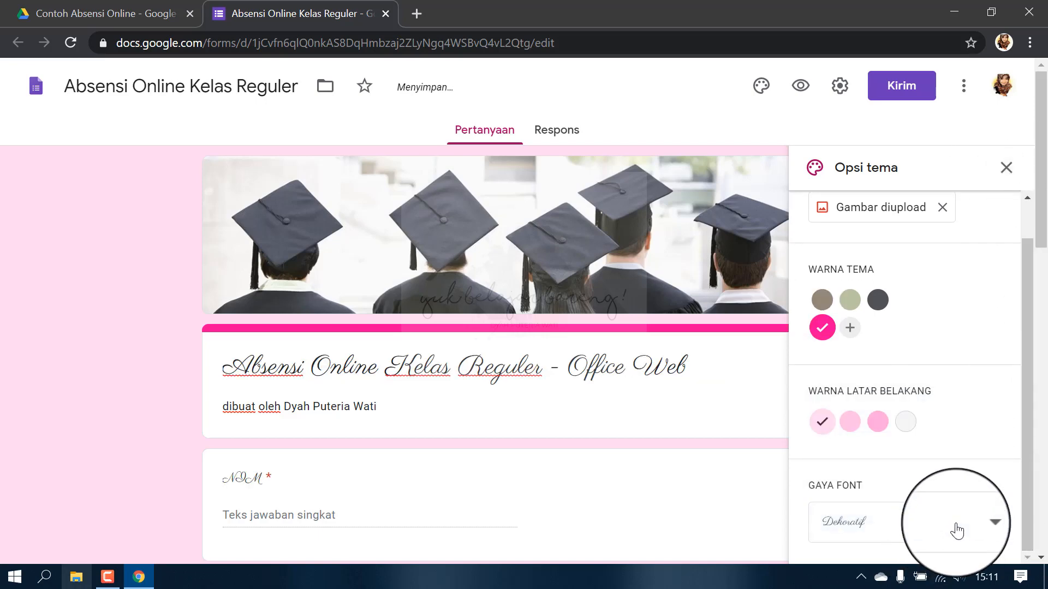
Set the form's font style to Lucu and close the theme options.
left_click(956, 527)
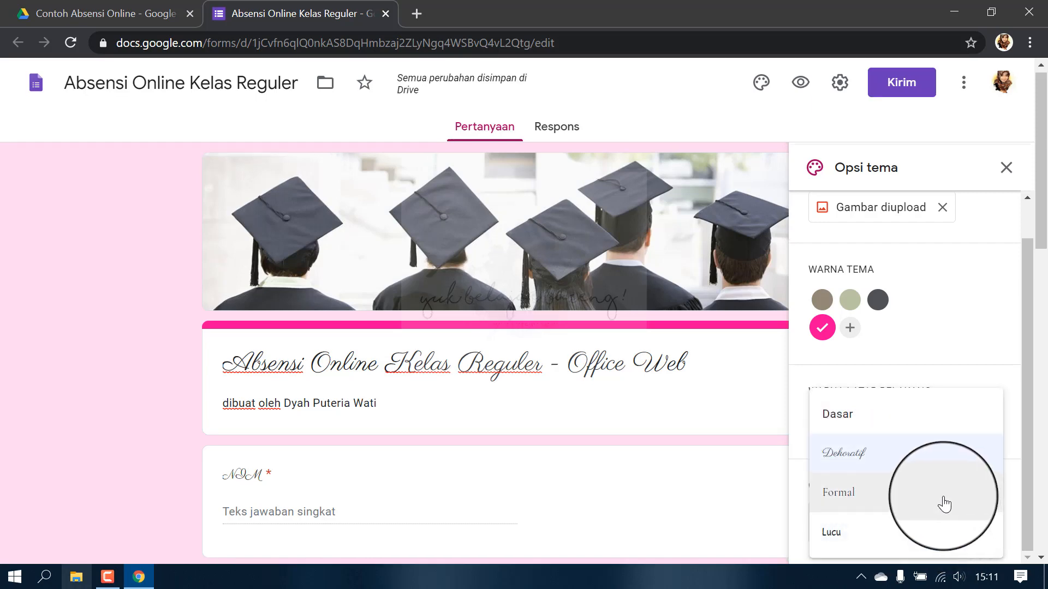
scroll(901, 513, "down", 3)
left_click(854, 541)
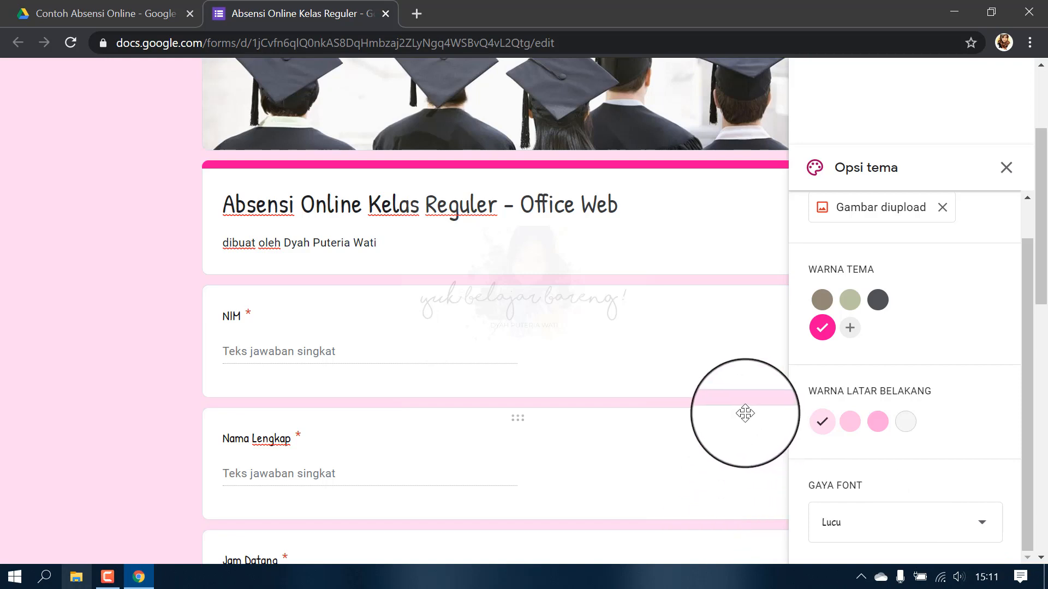
left_click(1003, 171)
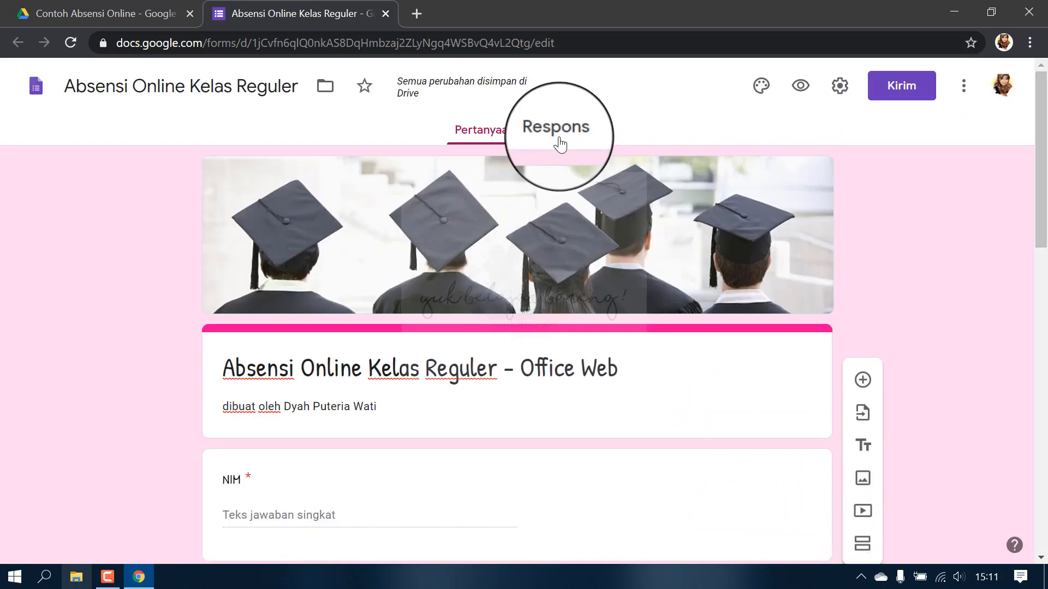
Preview the themed form, review it from the header to the Keterangan question, and return to the editor.
left_click(800, 89)
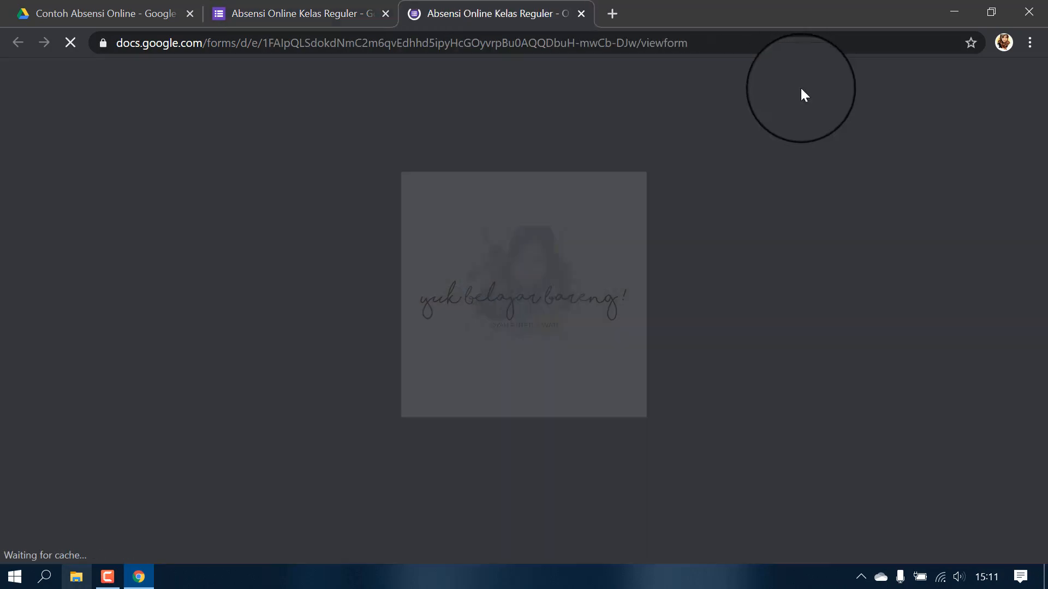
scroll(825, 287, "down", 10)
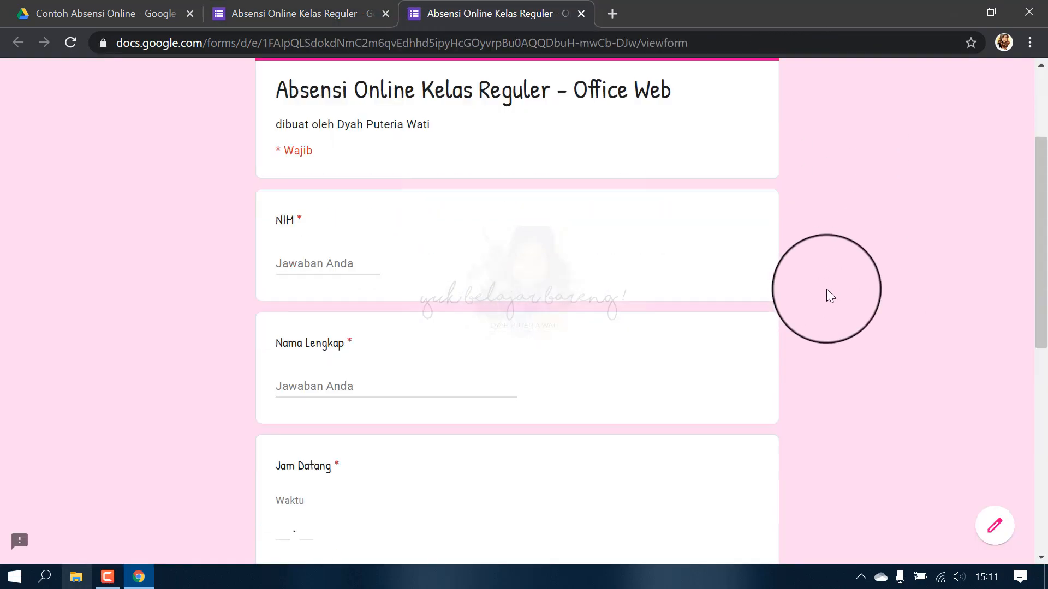
scroll(826, 292, "up", 9)
scroll(826, 294, "up", 2)
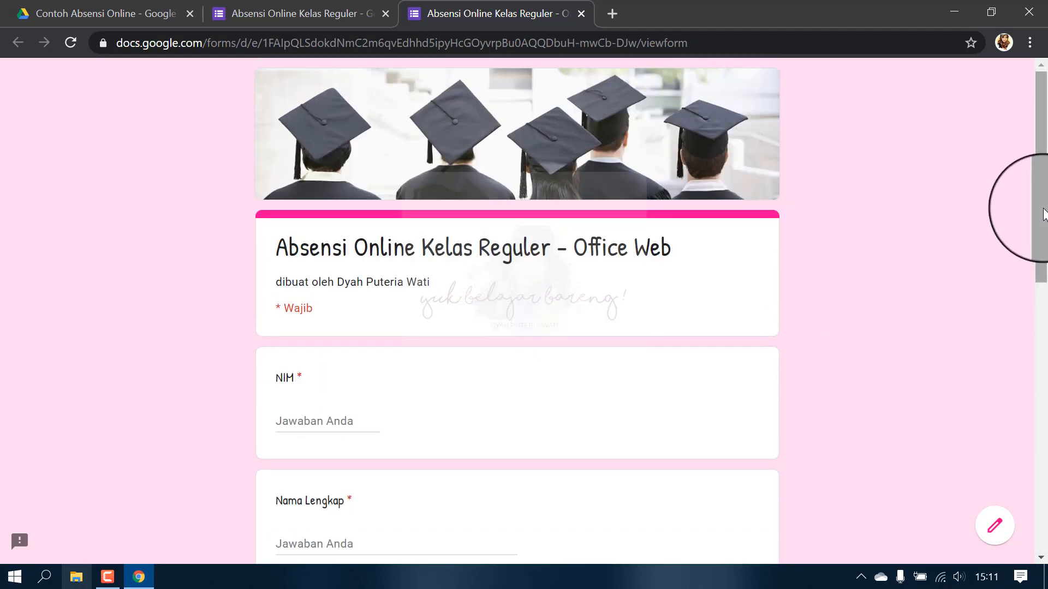
scroll(881, 237, "down", 9)
scroll(880, 236, "down", 2)
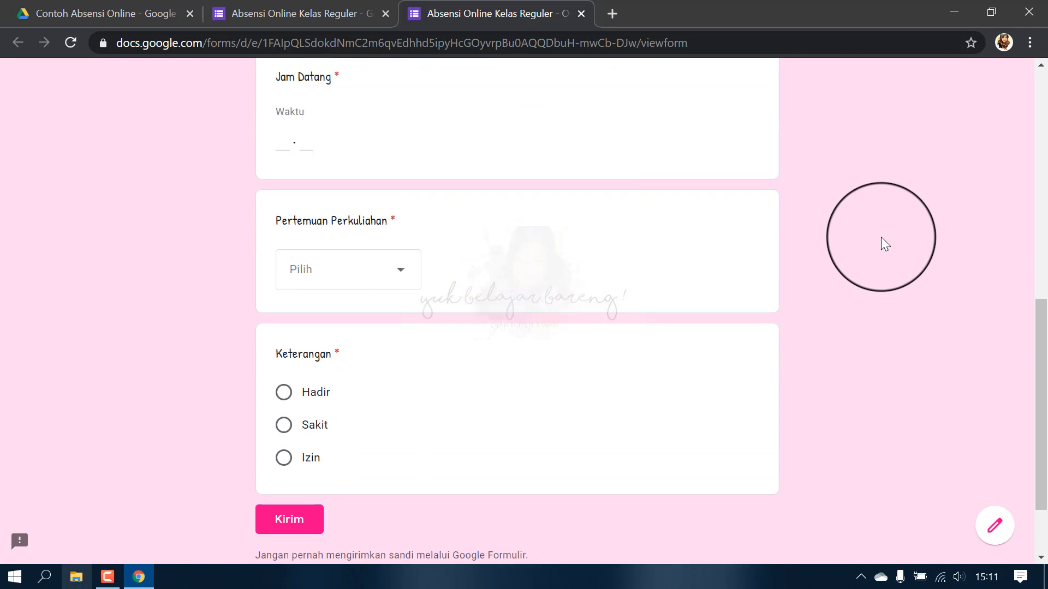
scroll(881, 237, "up", 10)
left_click(581, 12)
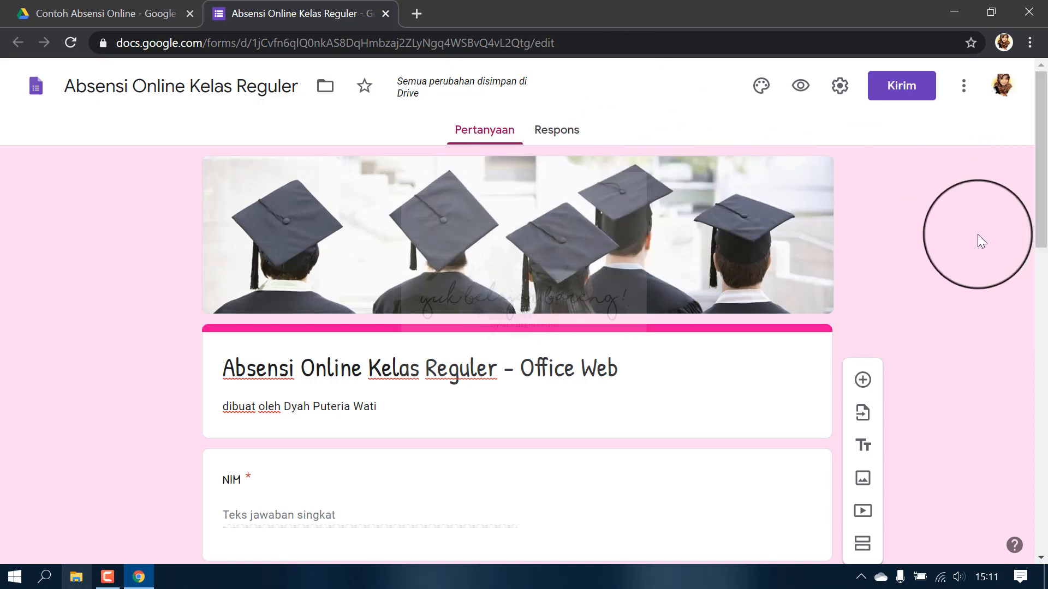
left_click_drag(1043, 183, 1043, 109)
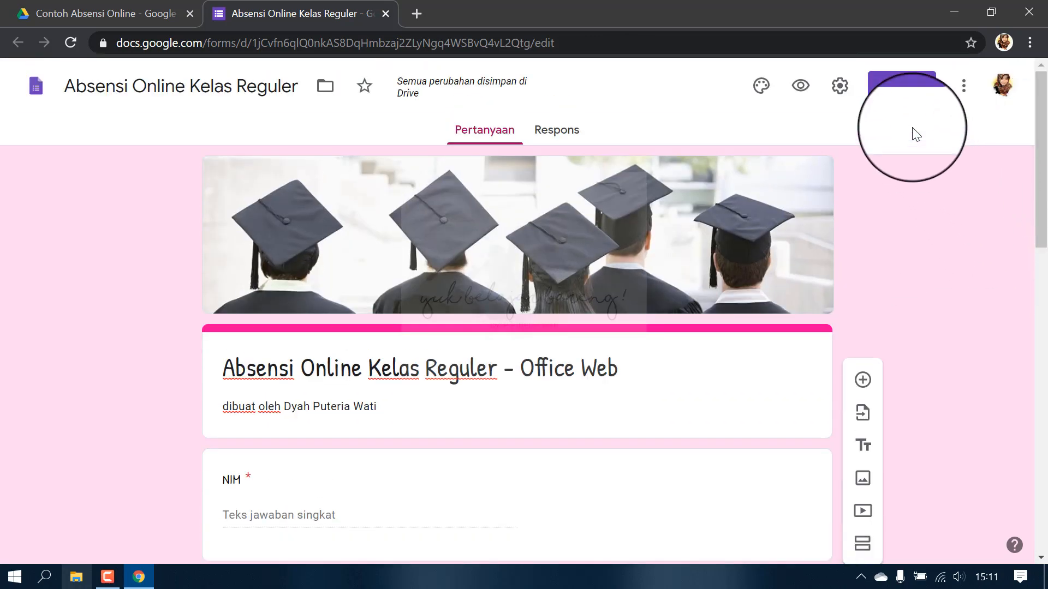
Open the form's sending options and generate a shortened share link.
left_click(902, 90)
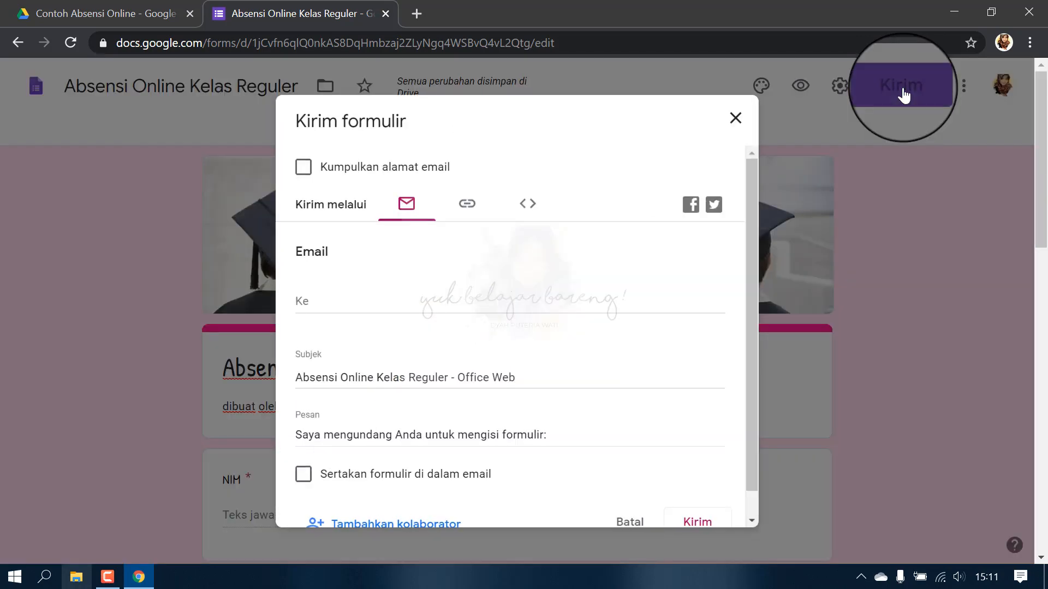
left_click_drag(751, 198, 739, 157)
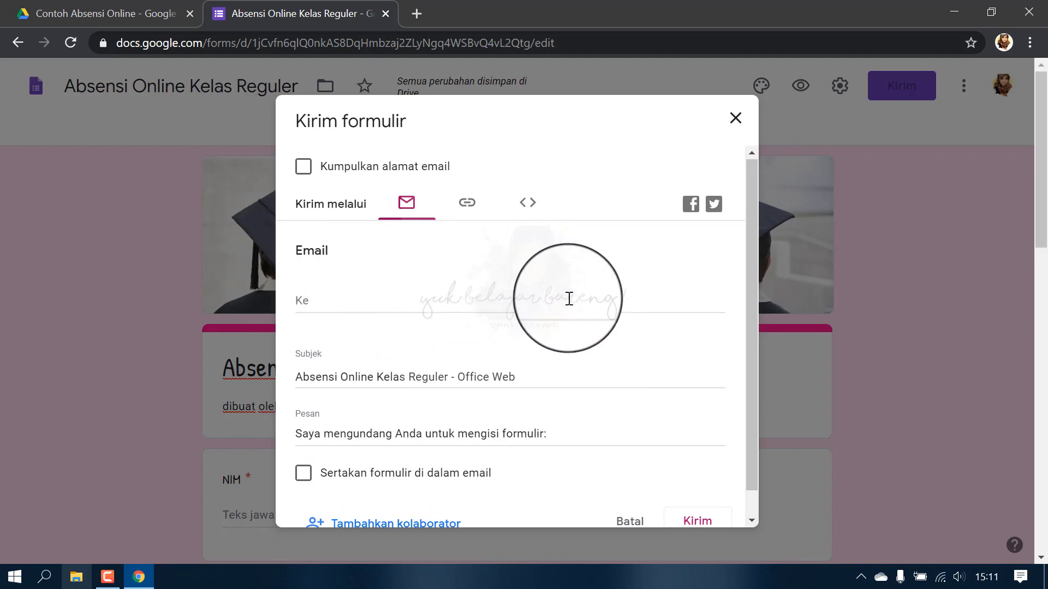
left_click(466, 209)
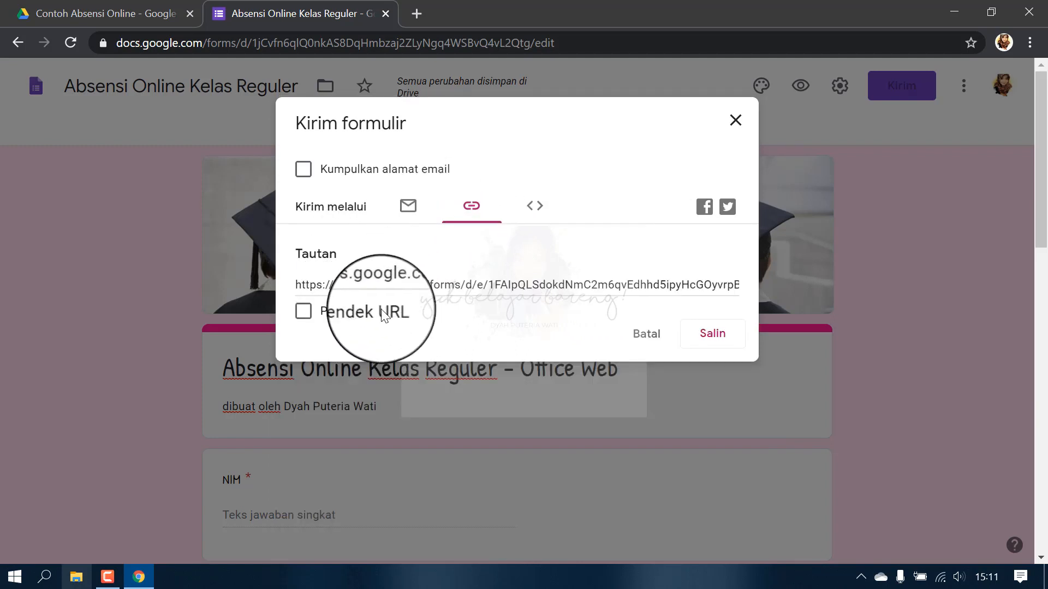
left_click(378, 282)
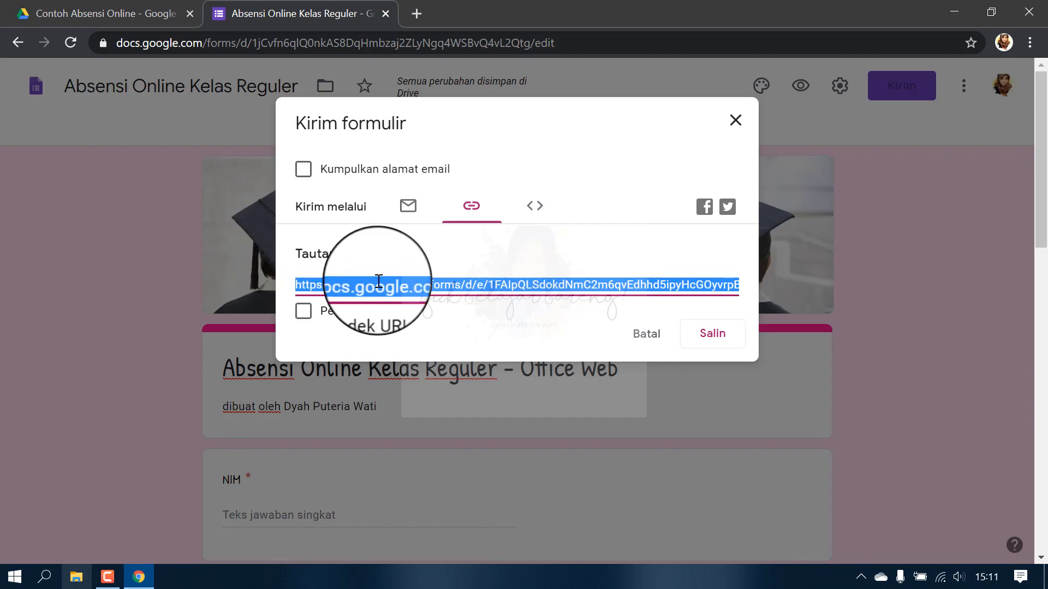
left_click(308, 320)
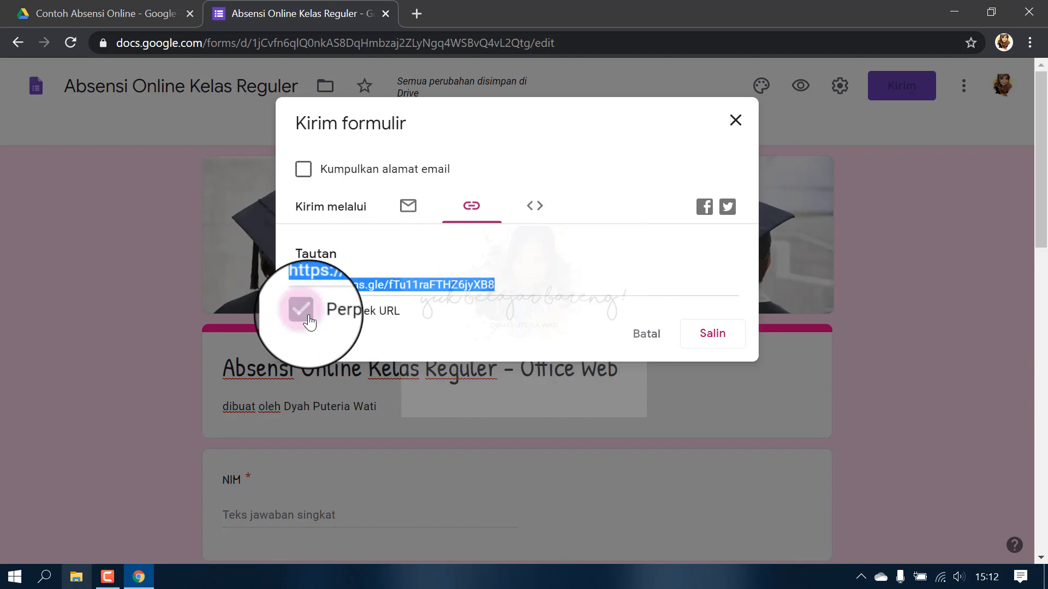
Copy the shortened form link and close the sending options.
right_click(420, 286)
left_click(437, 296)
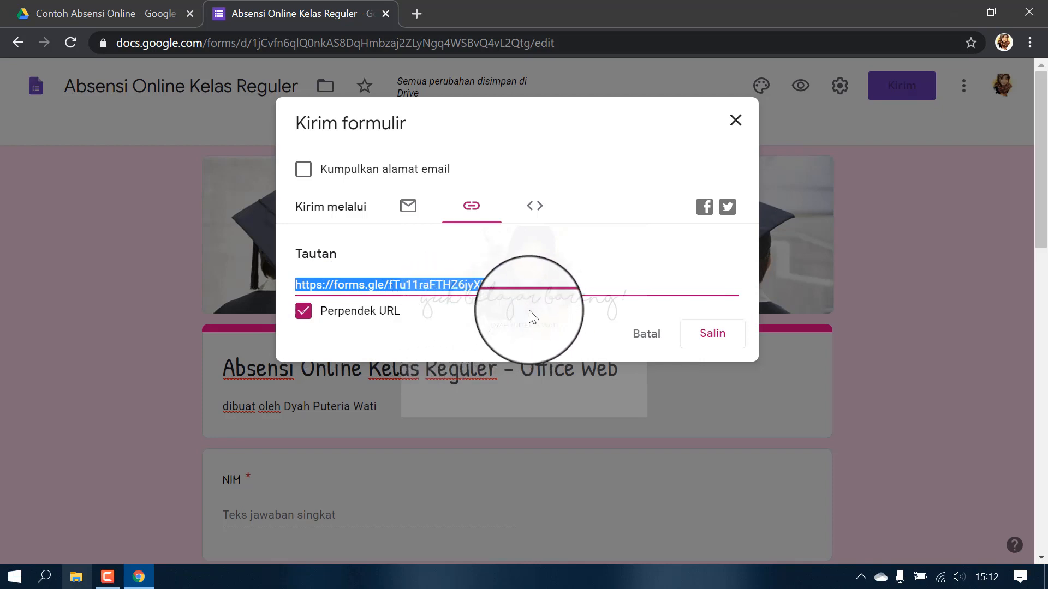
left_click(706, 339)
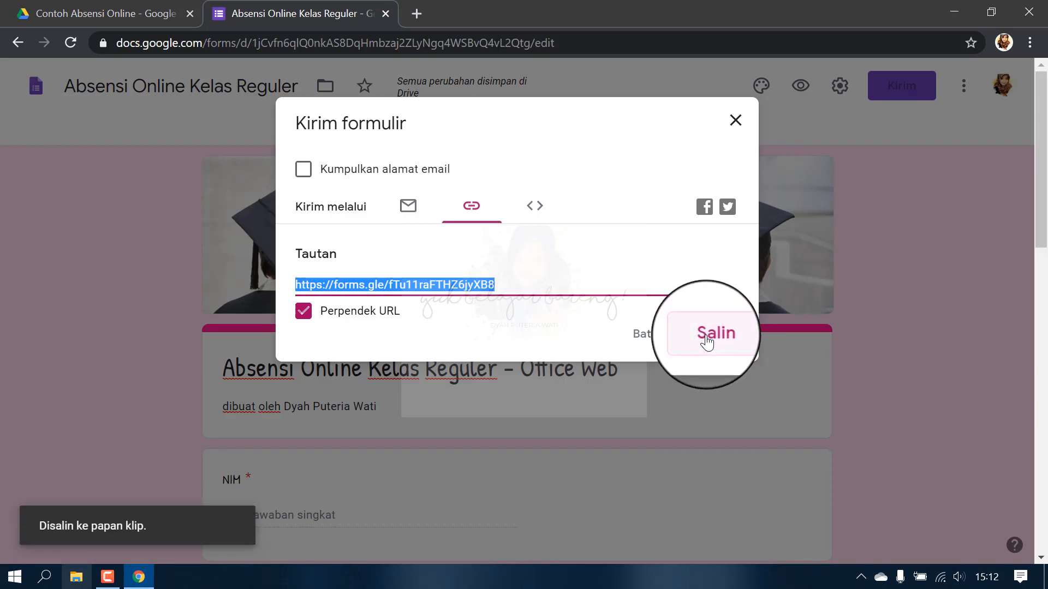
left_click(737, 121)
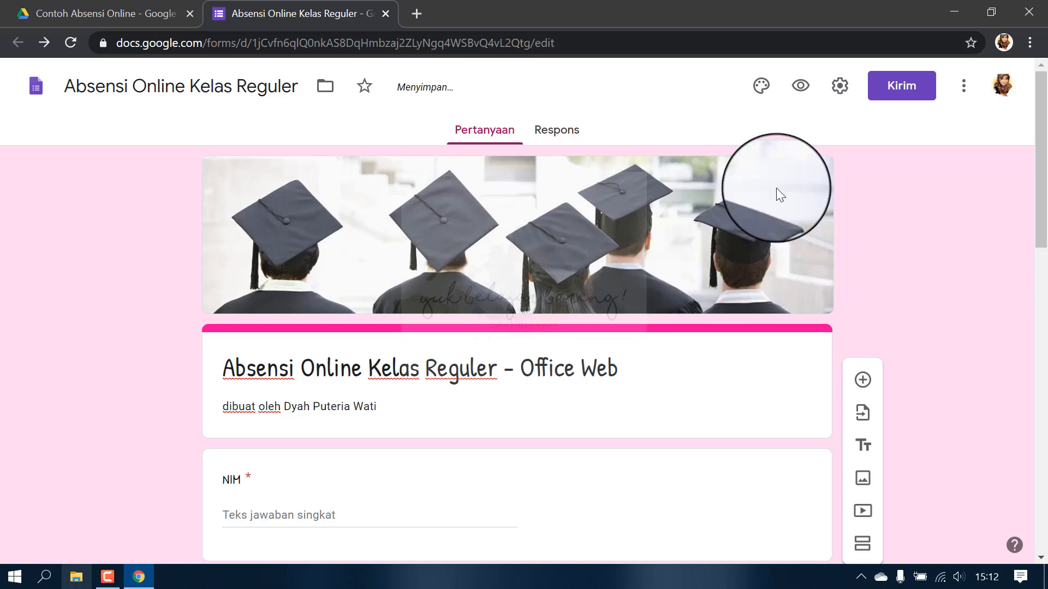
Open the copied form link in a new browser tab.
left_click(415, 15)
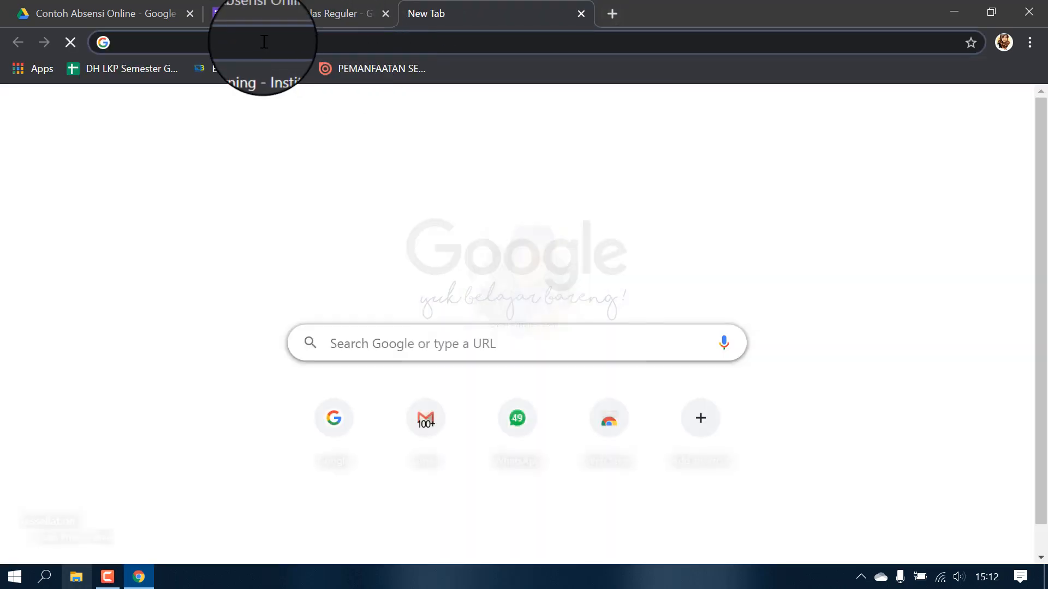
right_click(263, 42)
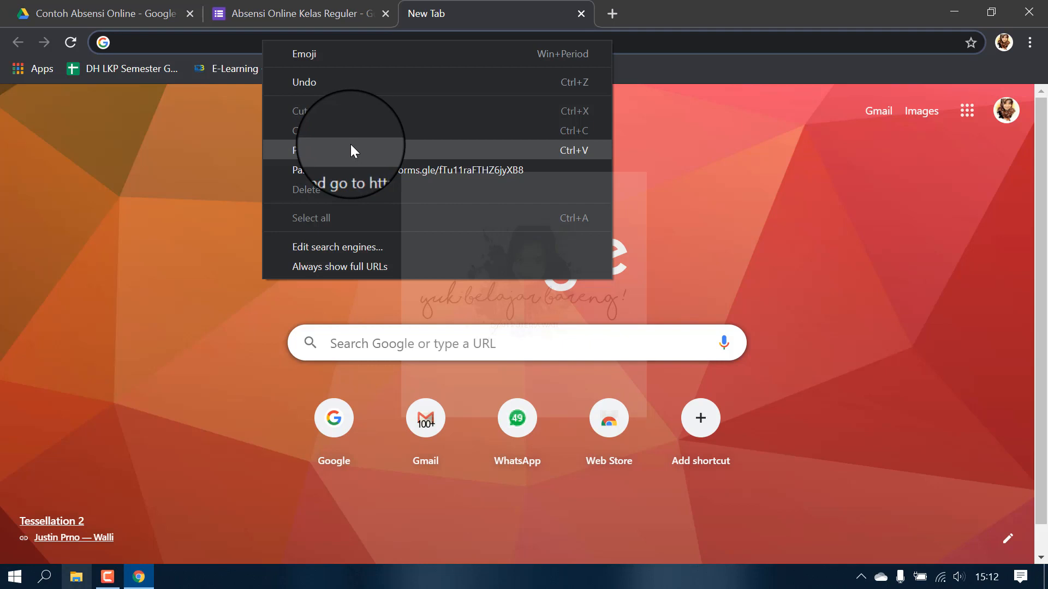
left_click(350, 146)
key("Return")
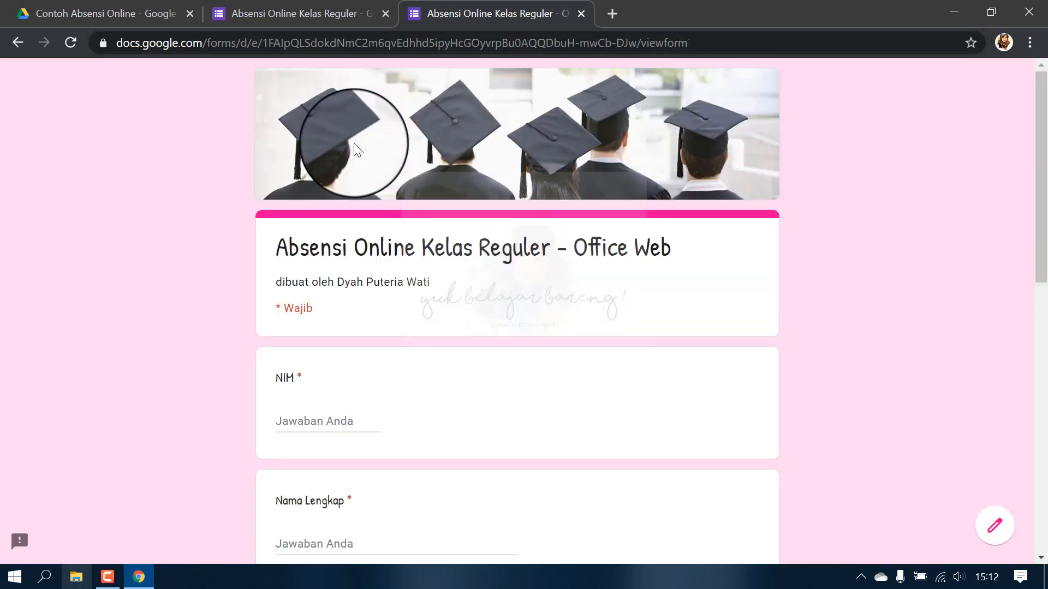
Fill in the NIM answer with a student number and Nama Lengkap with the student's full name.
scroll(202, 229, "down", 10)
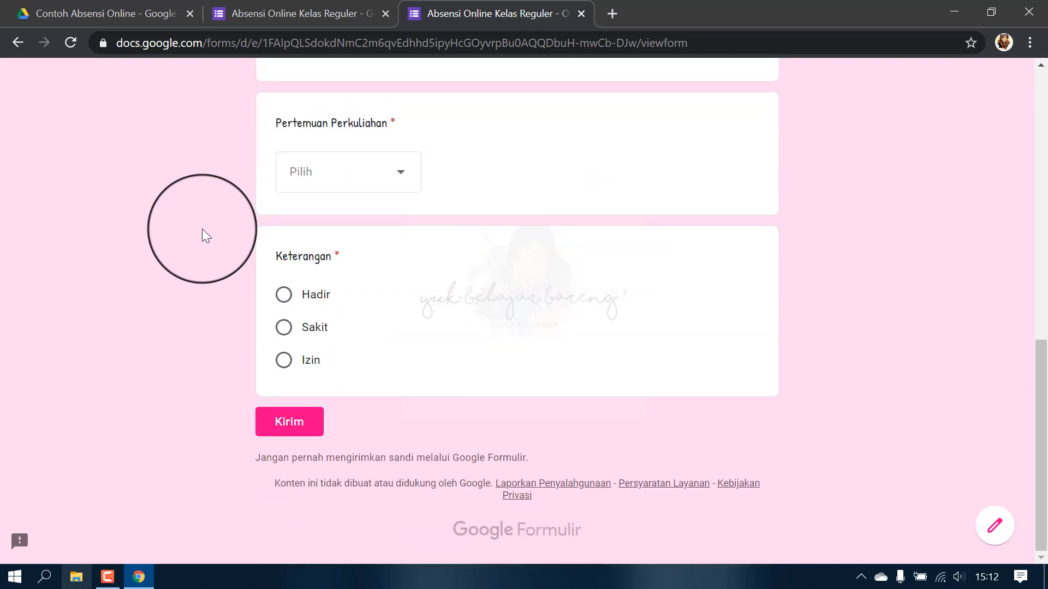
scroll(202, 228, "up", 10)
scroll(202, 228, "up", 1)
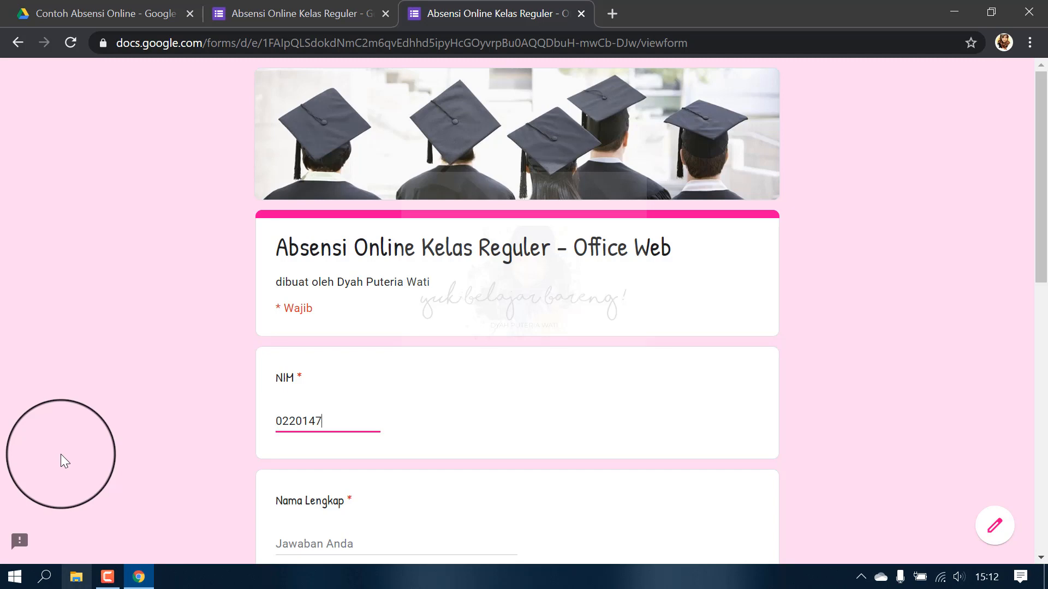
type("11")
scroll(273, 431, "down", 3)
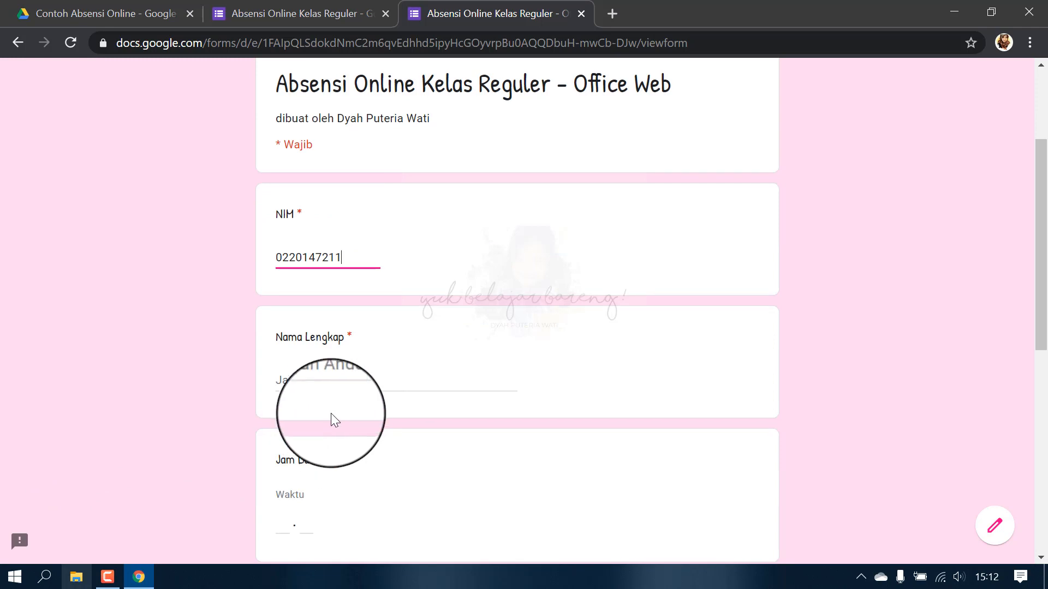
left_click(325, 384)
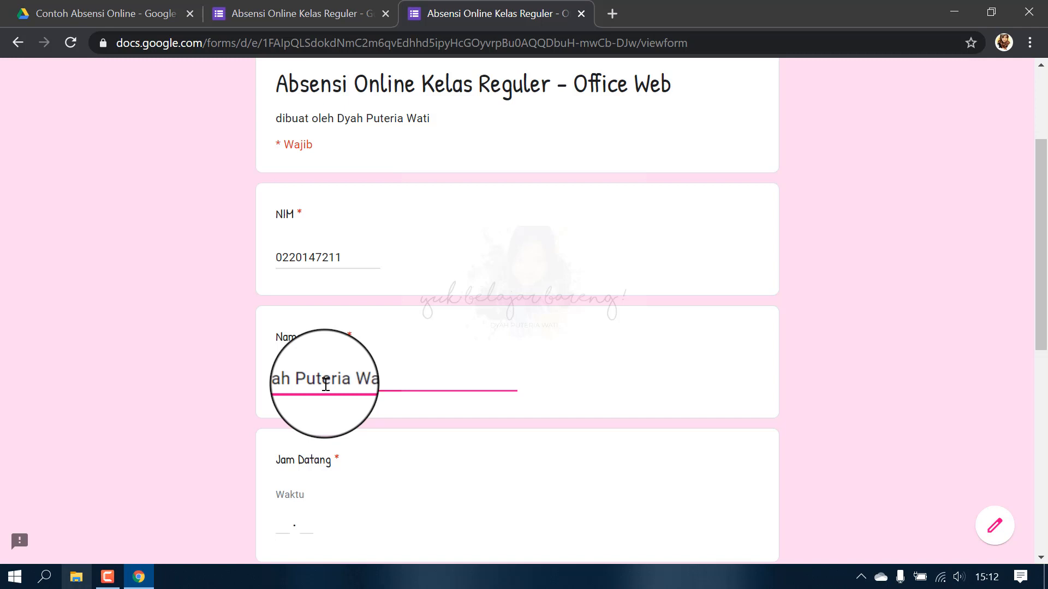
Set the Jam Datang answer to 07.58.
scroll(319, 402, "down", 3)
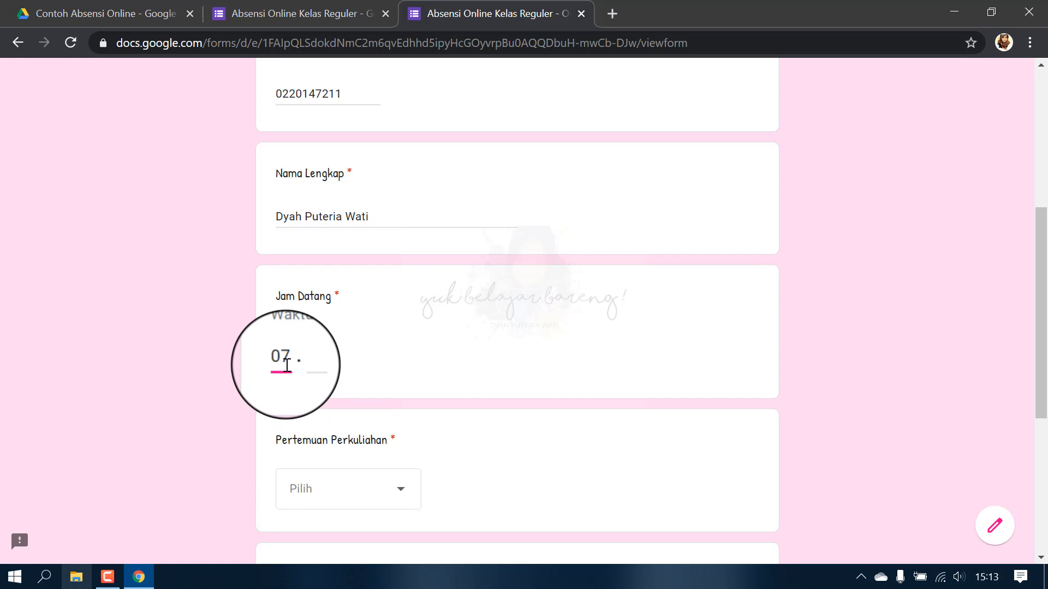
left_click(318, 371)
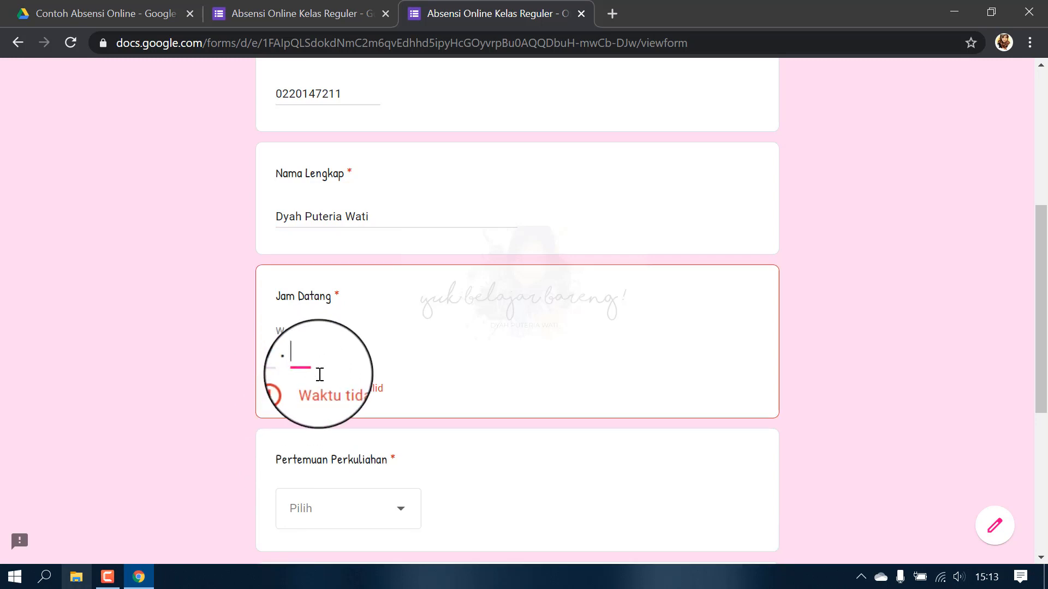
type("5")
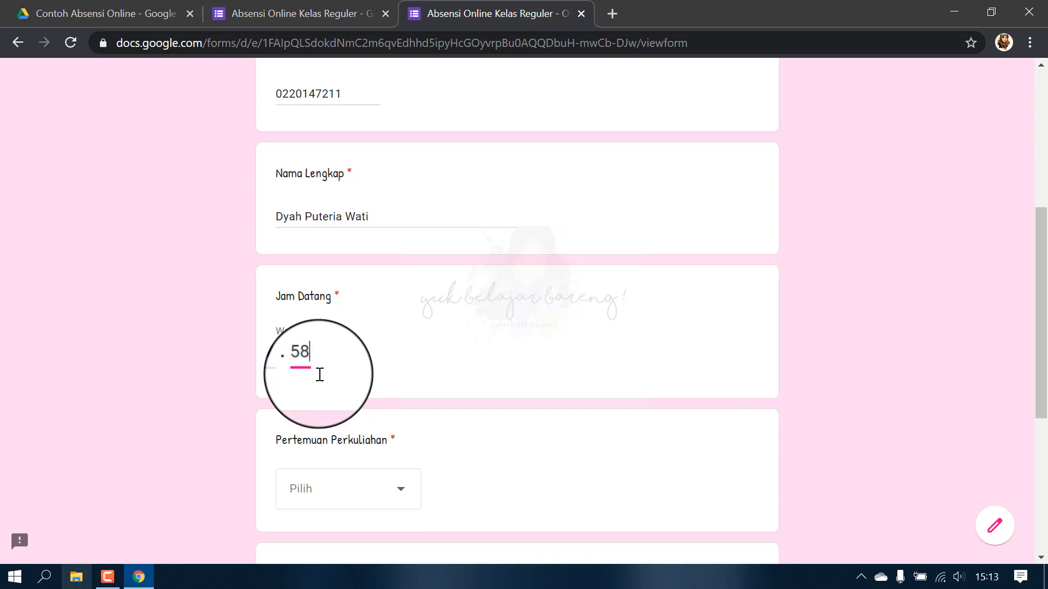
type("8")
Choose Pertemuan 1 for Pertemuan Perkuliahan and Hadir for Keterangan, and submit the response.
scroll(264, 421, "down", 3)
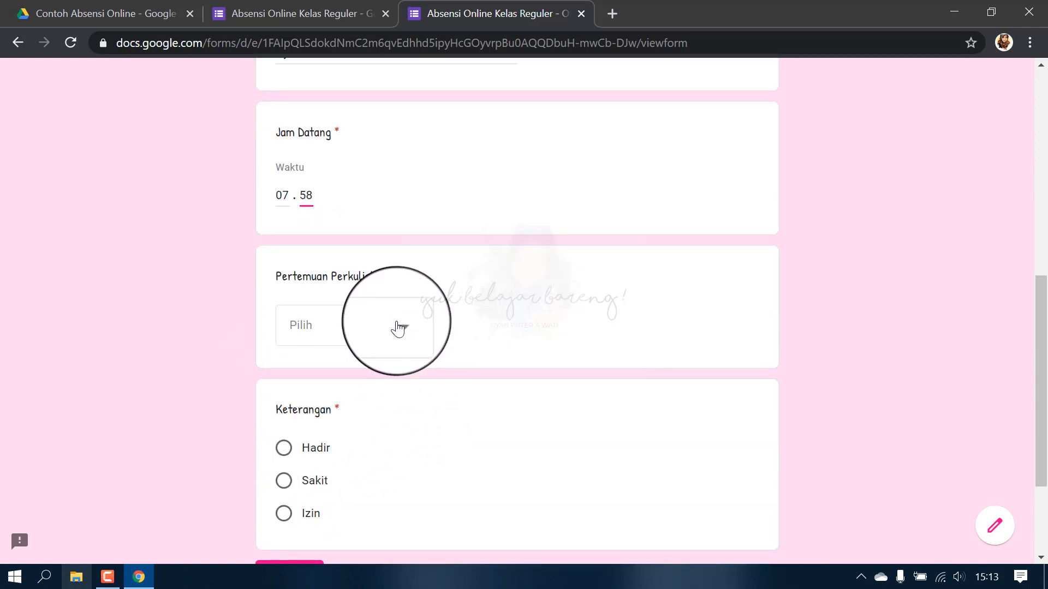
left_click(398, 331)
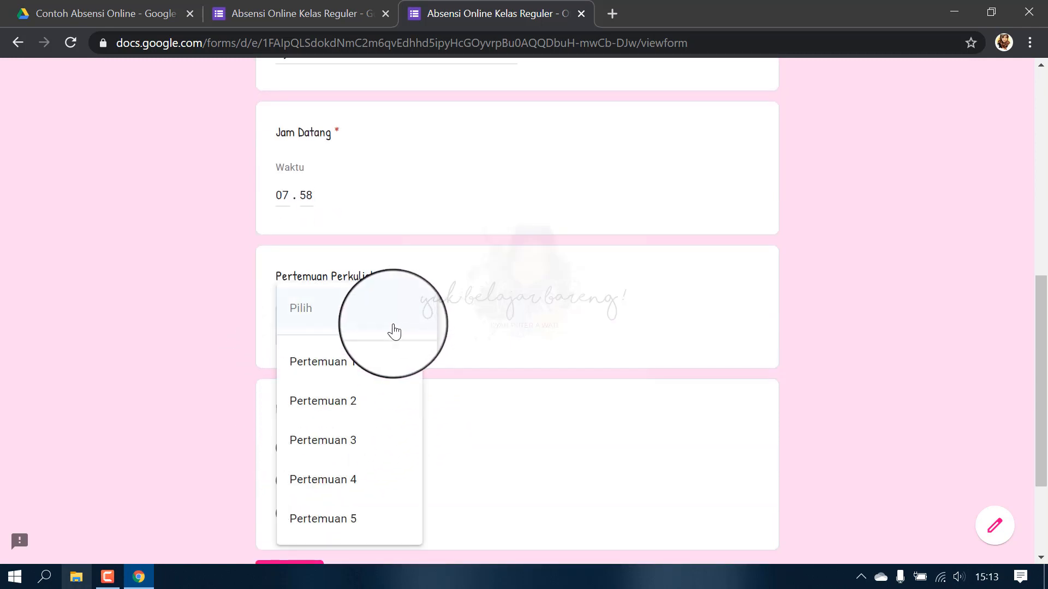
left_click(339, 365)
scroll(338, 404, "down", 3)
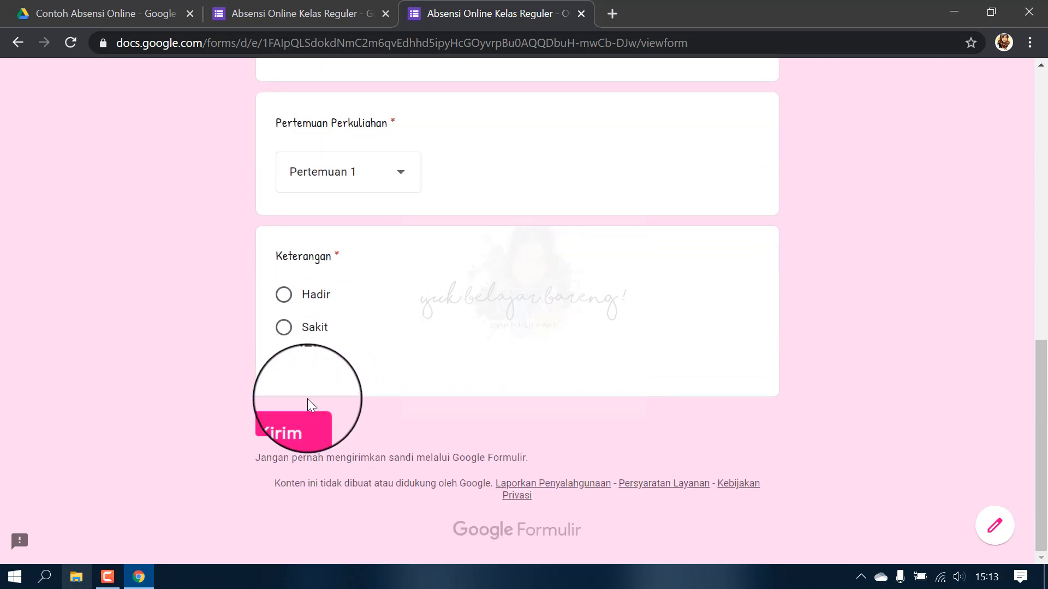
left_click(284, 295)
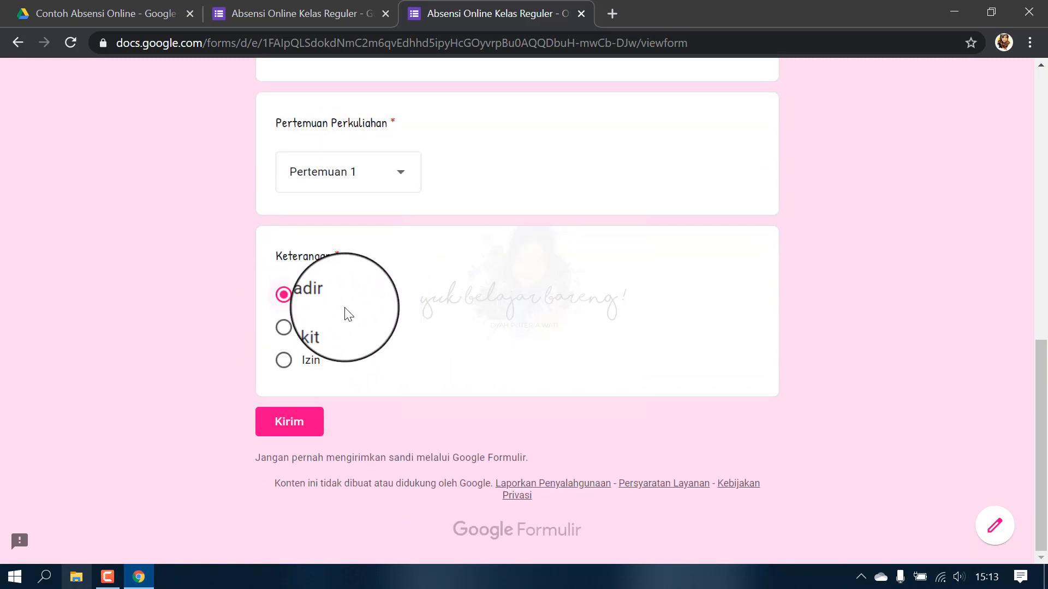
left_click(283, 422)
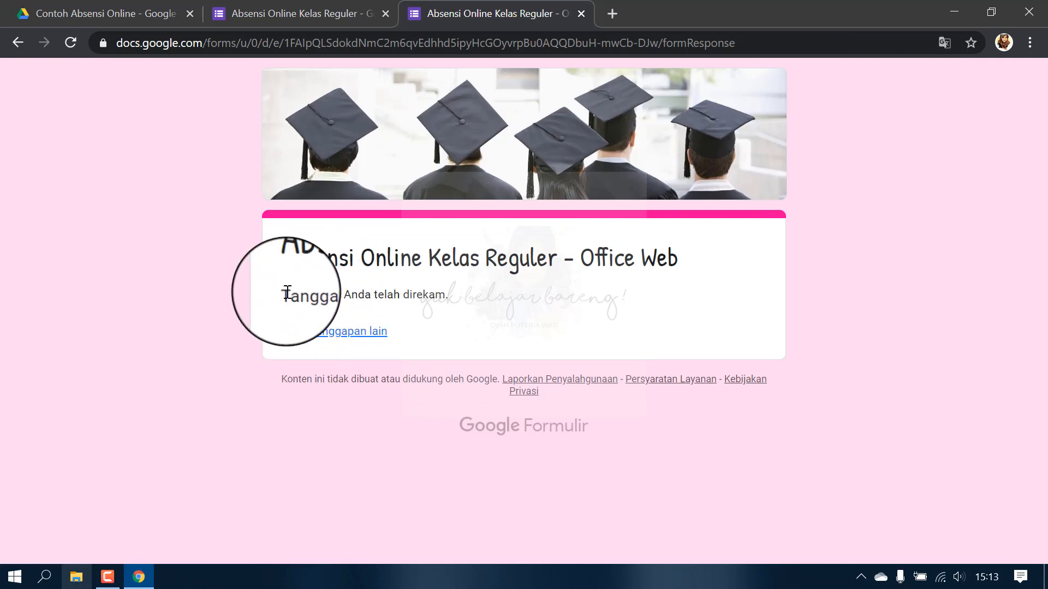
Check the submission confirmation text and start another response to the form.
left_click_drag(289, 295, 483, 305)
left_click(483, 305)
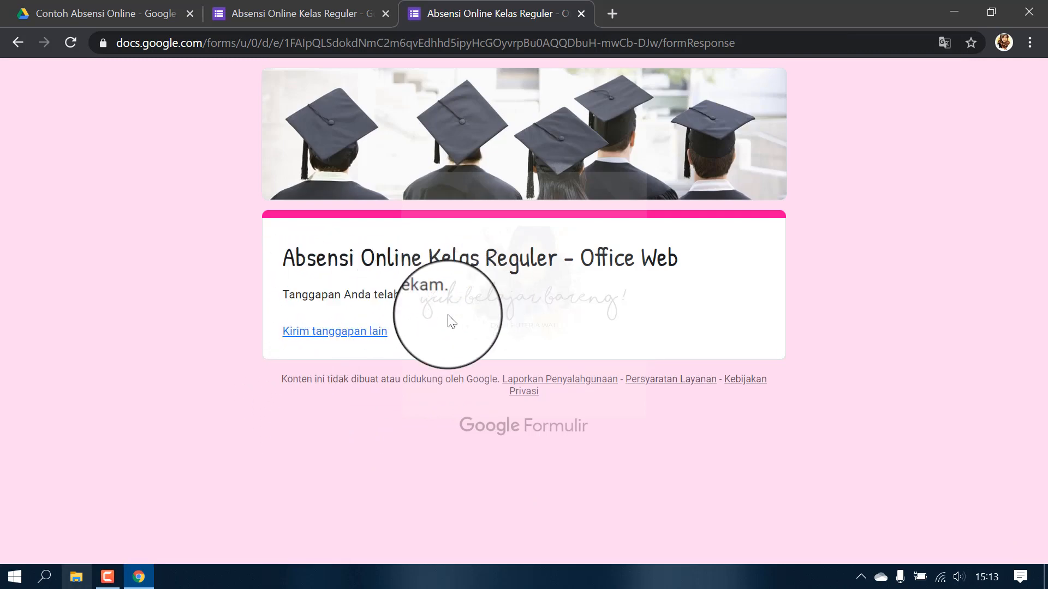
left_click(342, 337)
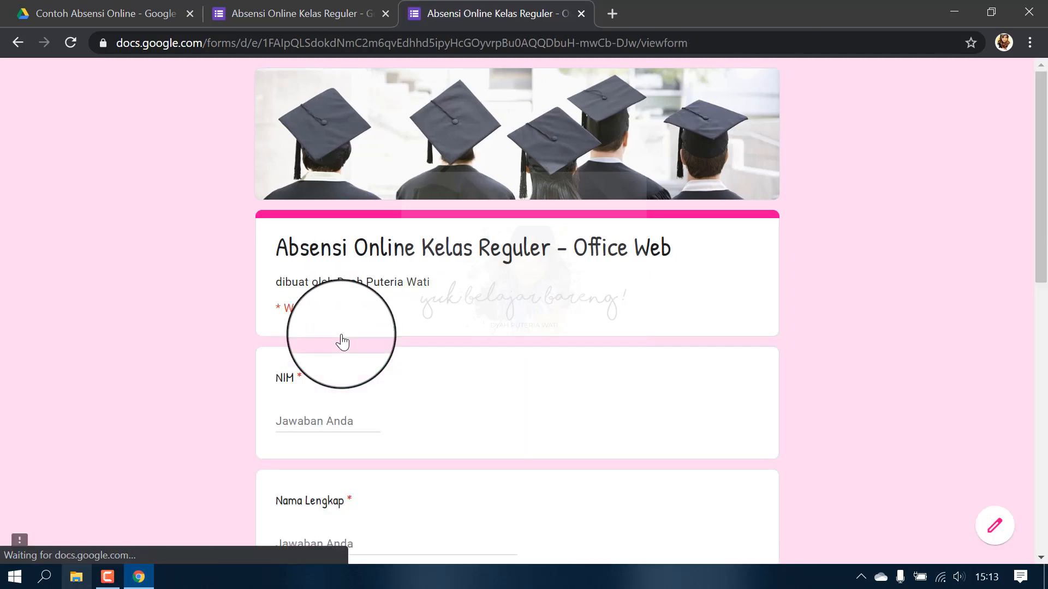
Try a NIM answer containing the letters "ghsg" to test the number-only validation.
left_click(318, 423)
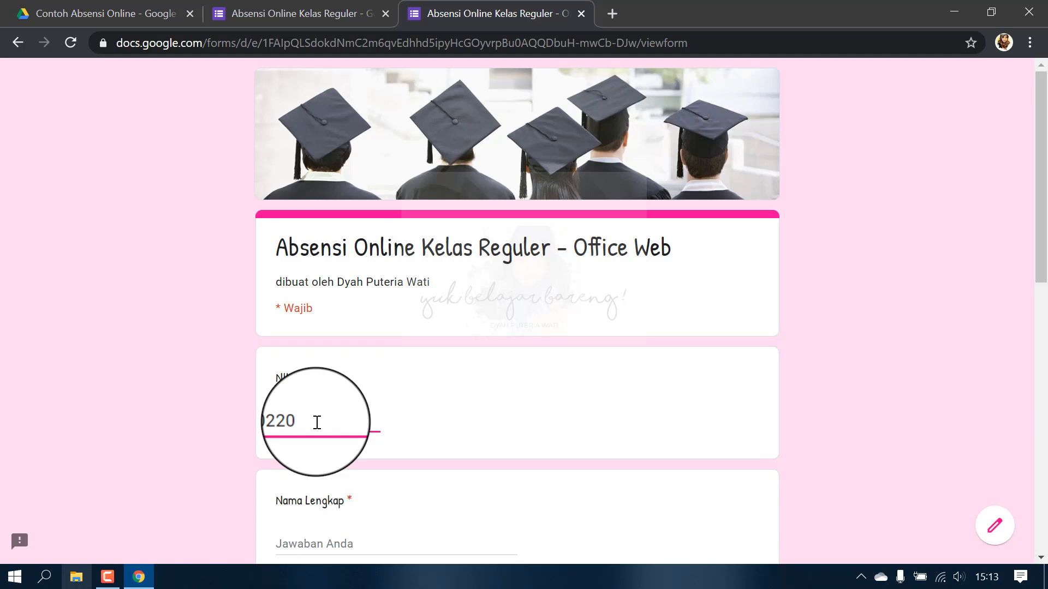
type("ghsg")
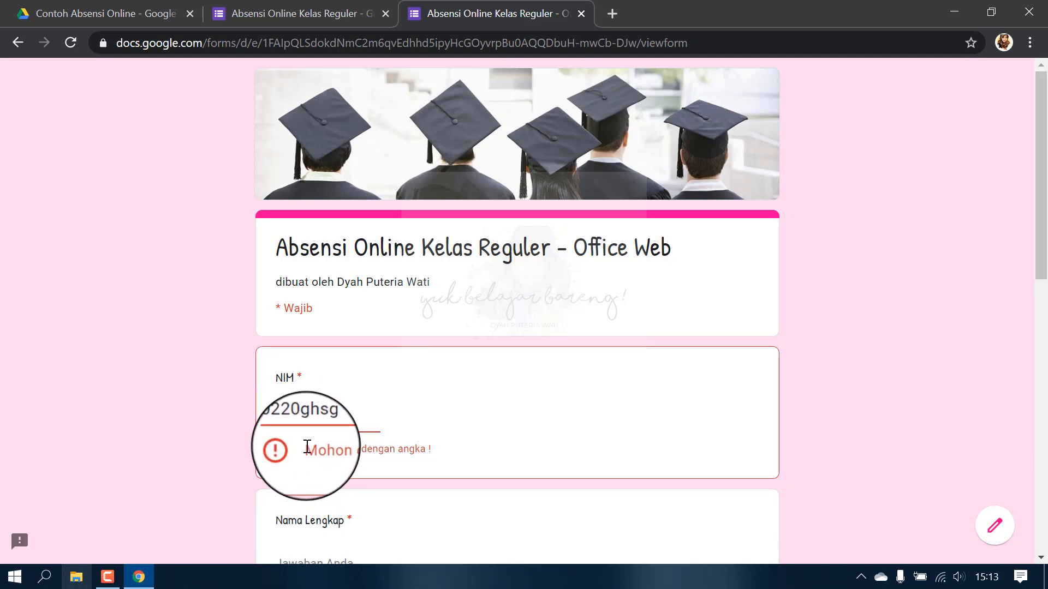
left_click_drag(308, 447, 451, 453)
Replace the letters in the NIM answer with digits and enter the second student's name in Nama Lengkap.
left_click(369, 426)
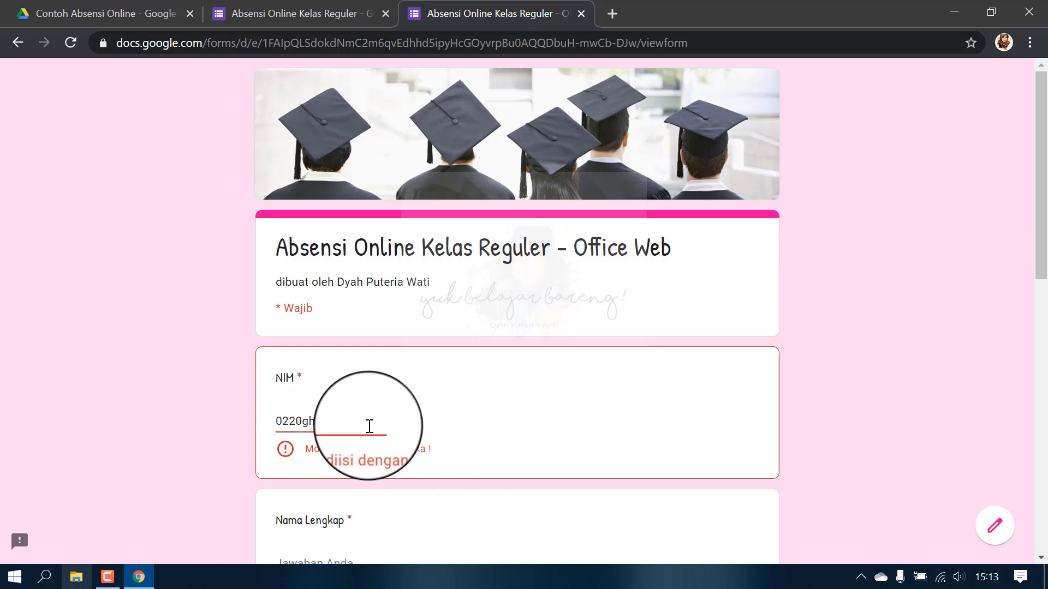
key("BackSpace")
key("BackSpace")
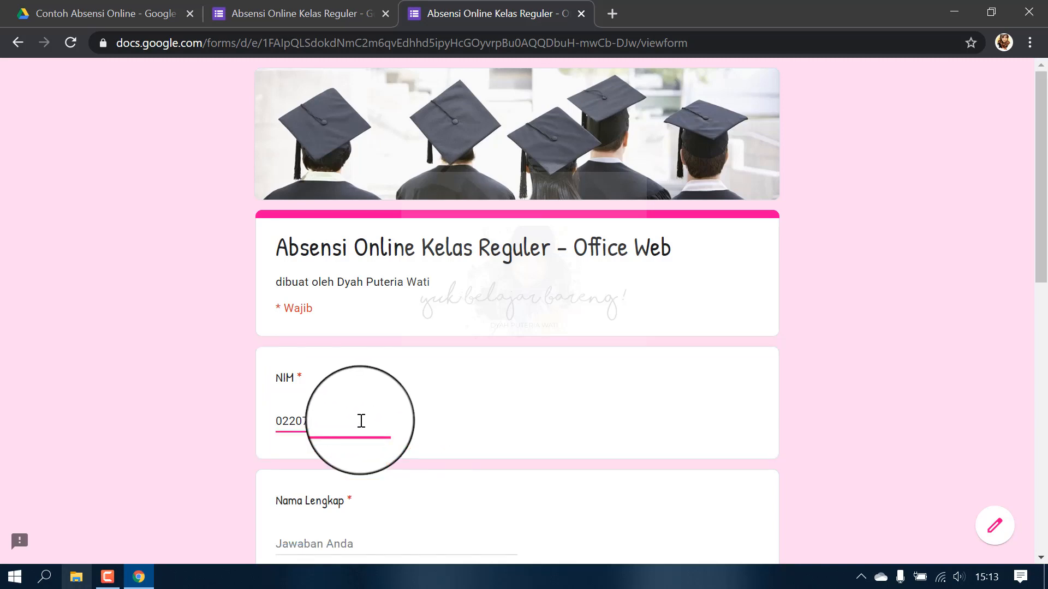
type("7288811")
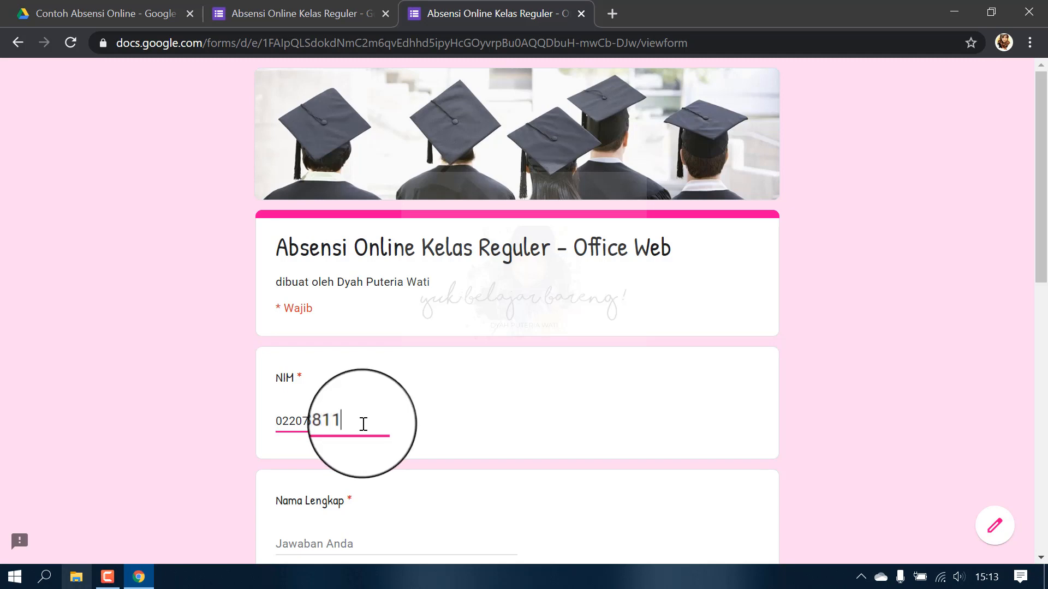
scroll(361, 428, "down", 3)
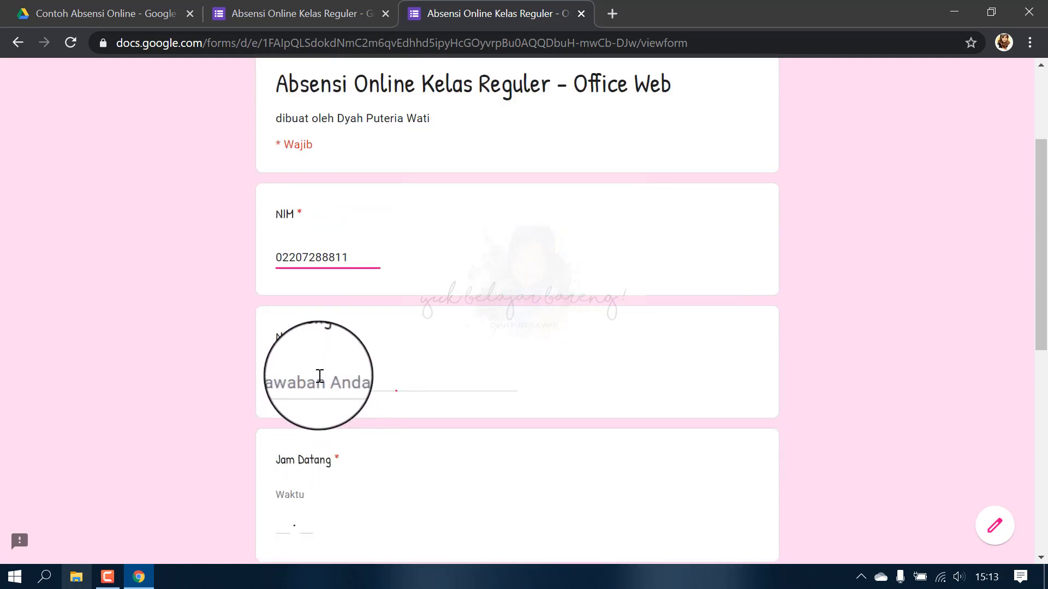
left_click(318, 373)
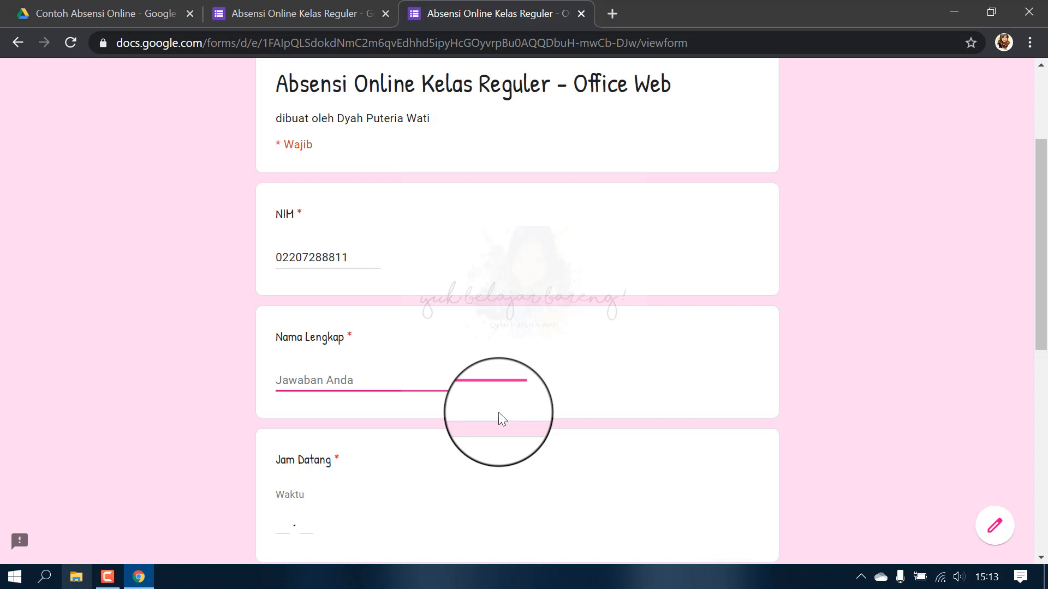
type("Rahmat")
Set the second response's Jam Datang to 08.05.
scroll(355, 420, "down", 2)
left_click(287, 446)
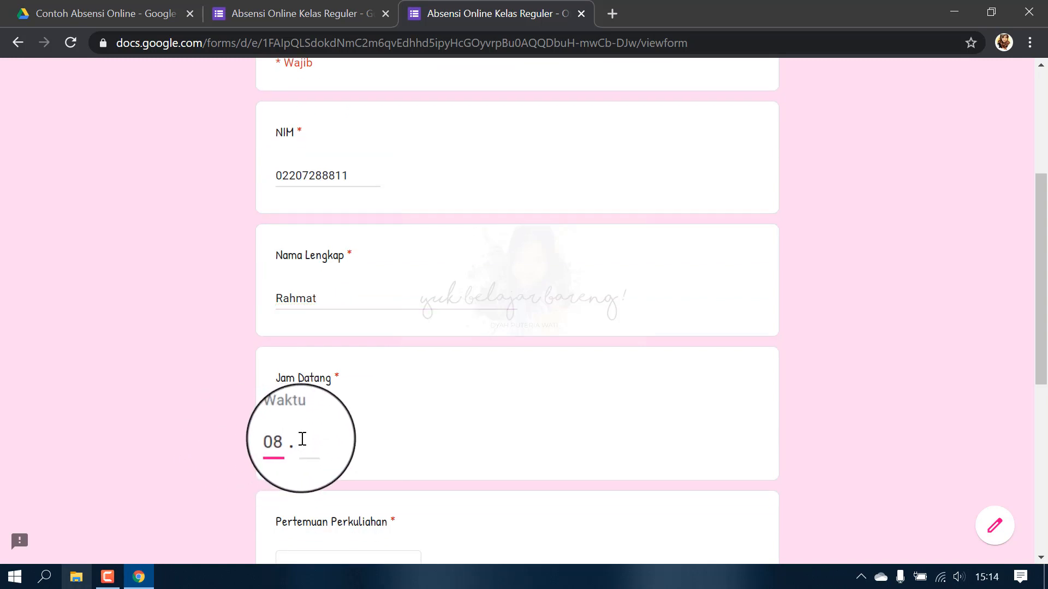
left_click(305, 442)
type("05")
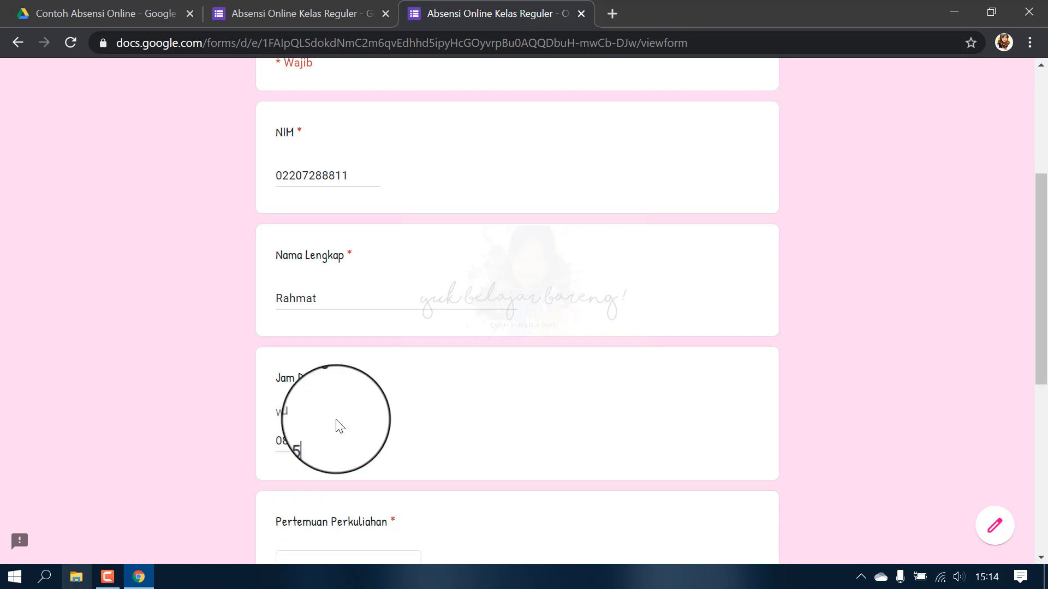
Select Pertemuan 1 and mark Keterangan as Hadir for the second response, and submit it.
scroll(320, 440, "down", 3)
left_click(312, 423)
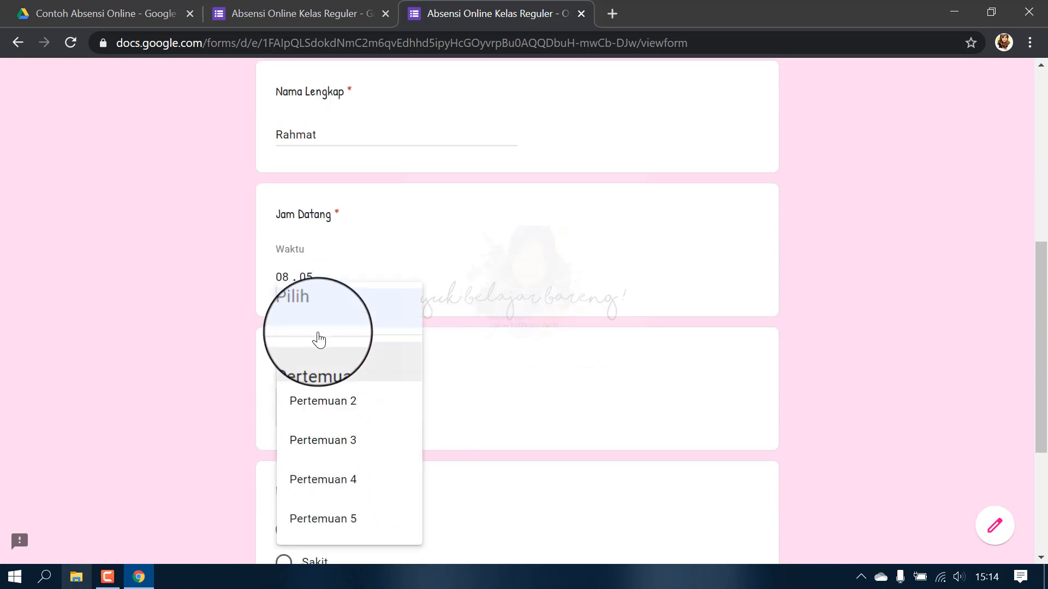
left_click(362, 386)
scroll(305, 382, "down", 4)
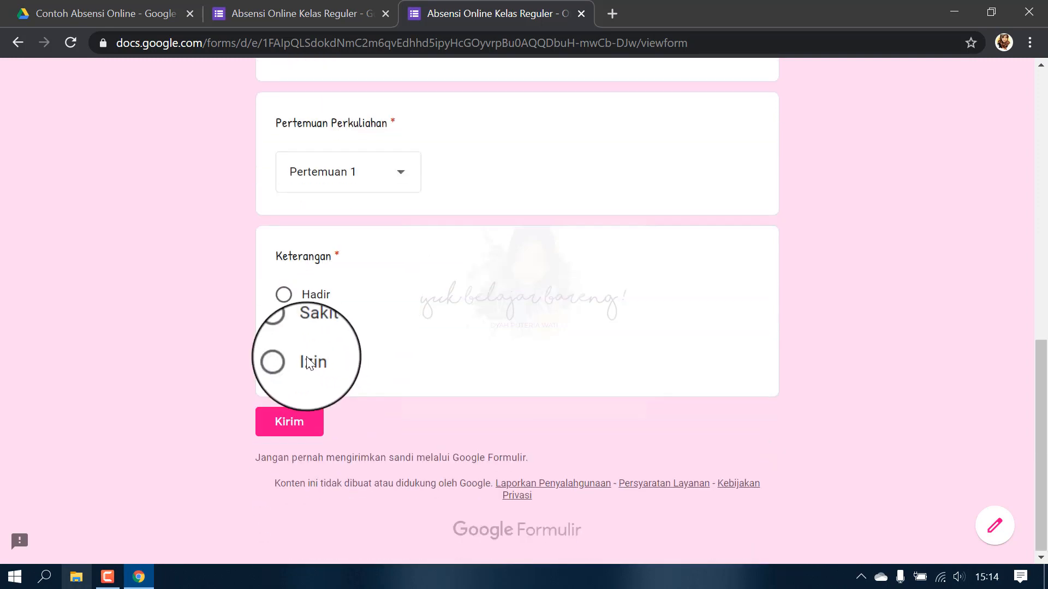
left_click(285, 298)
left_click(295, 423)
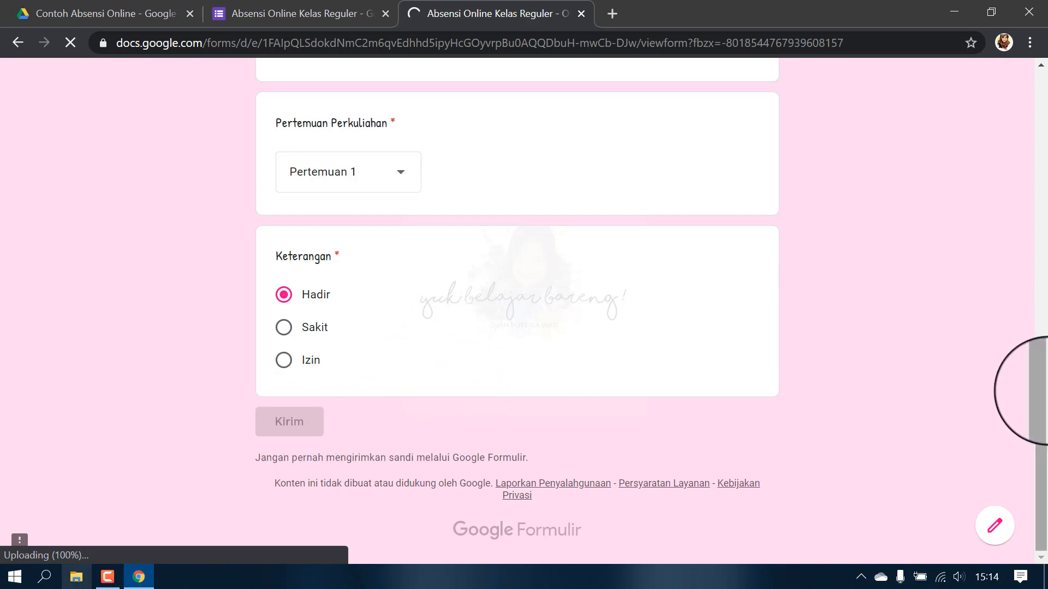
left_click_drag(1043, 392, 1045, 98)
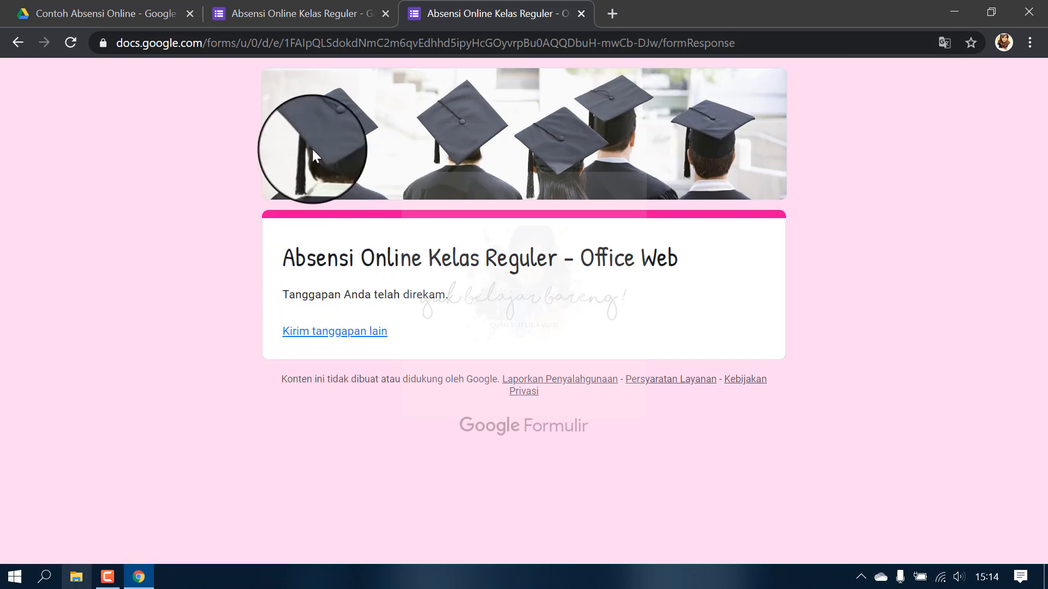
Return to the form editor and review the response summary from NIM through Keterangan.
left_click(305, 15)
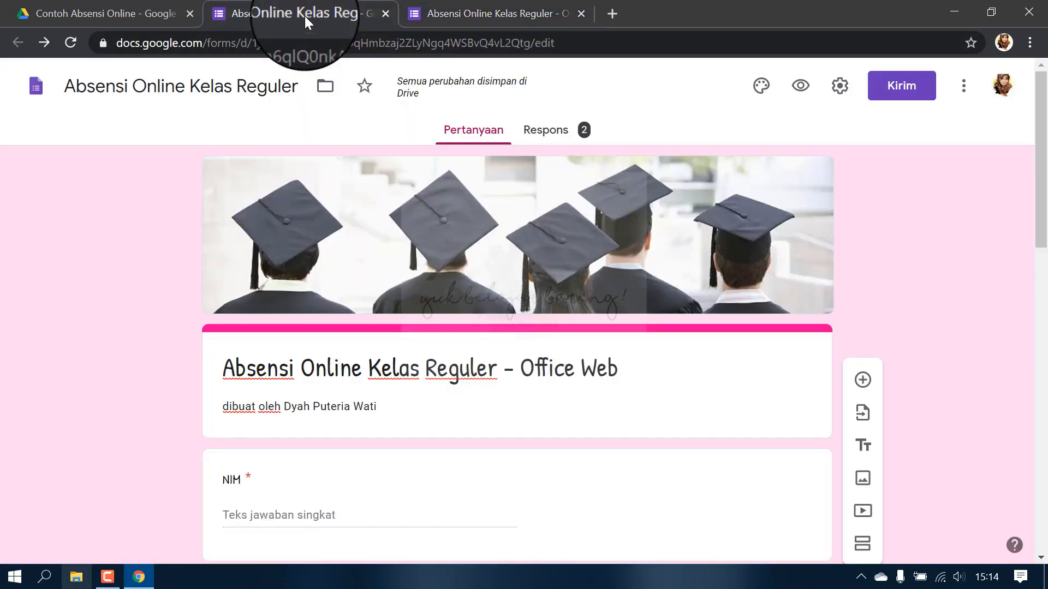
left_click(556, 133)
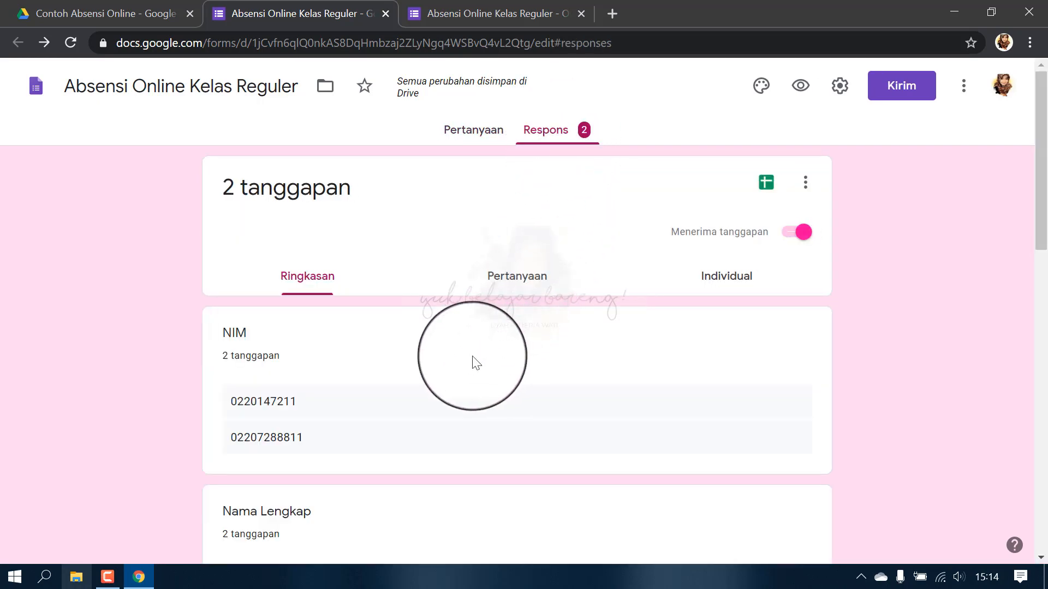
scroll(471, 356, "down", 10)
scroll(461, 346, "down", 2)
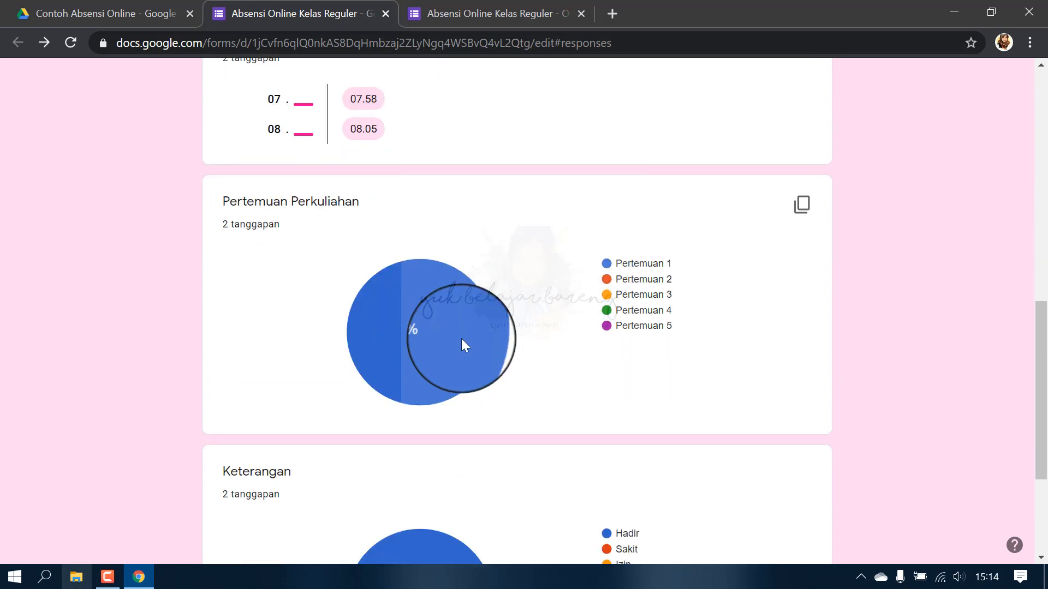
scroll(461, 346, "down", 3)
scroll(461, 345, "up", 9)
scroll(461, 341, "up", 5)
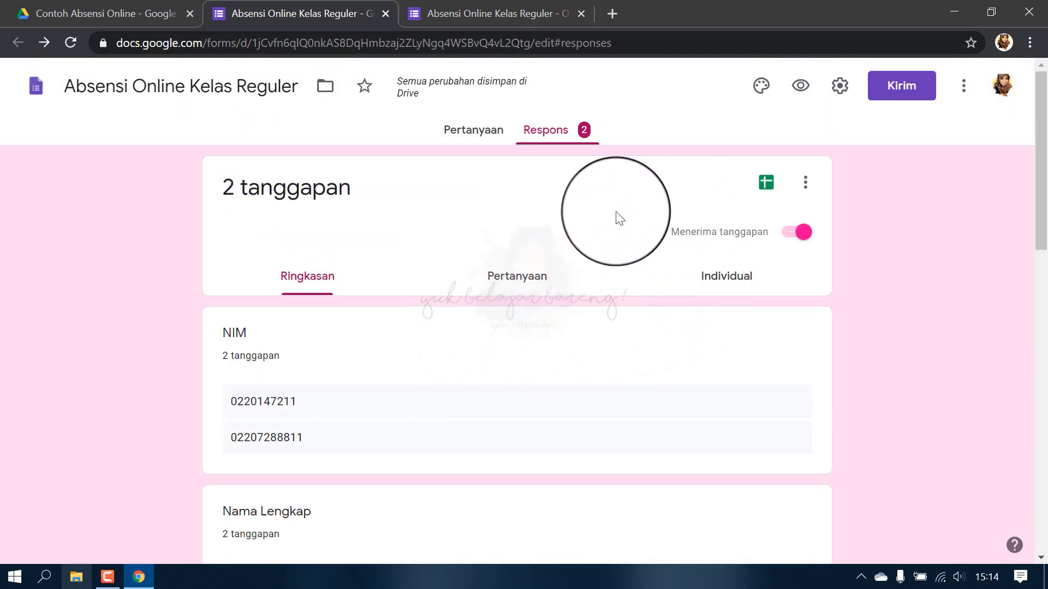
Create a new spreadsheet as the destination for the form's responses.
left_click(766, 181)
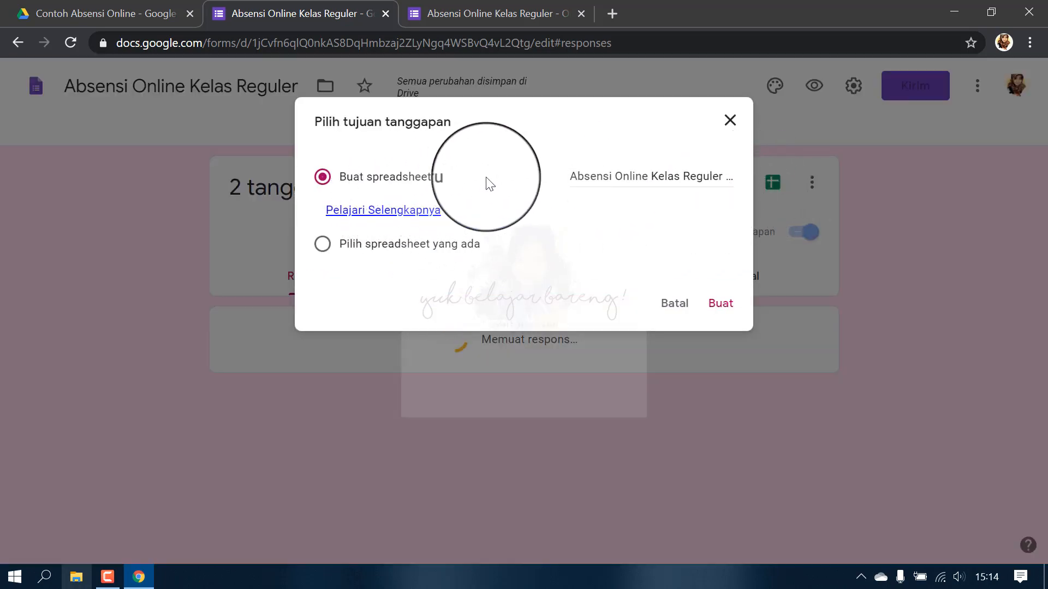
left_click(720, 305)
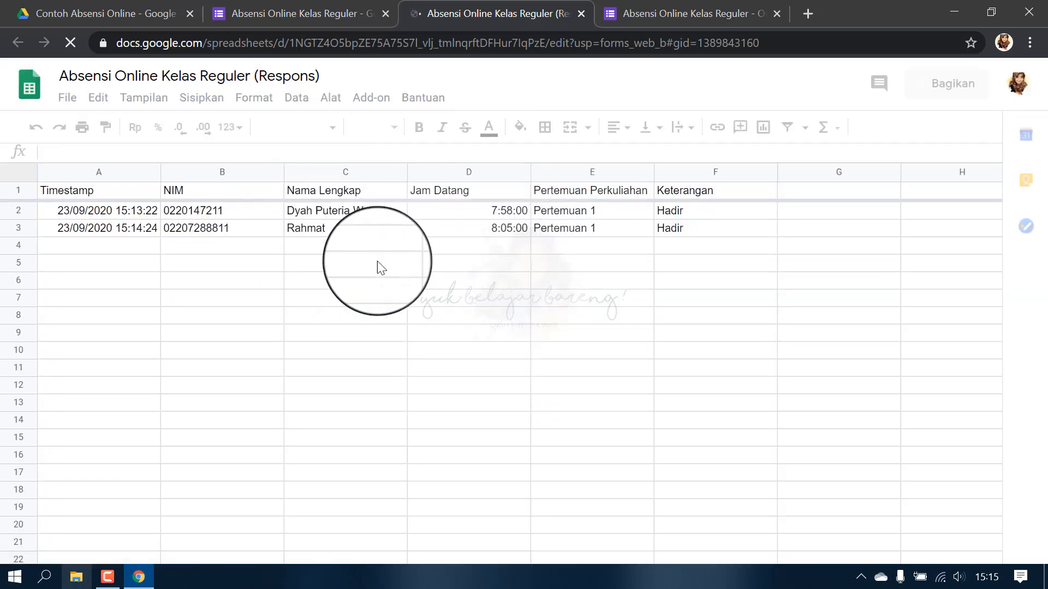
Examine the recorded responses in the spreadsheet and inspect the first response's timestamp.
left_click(706, 258)
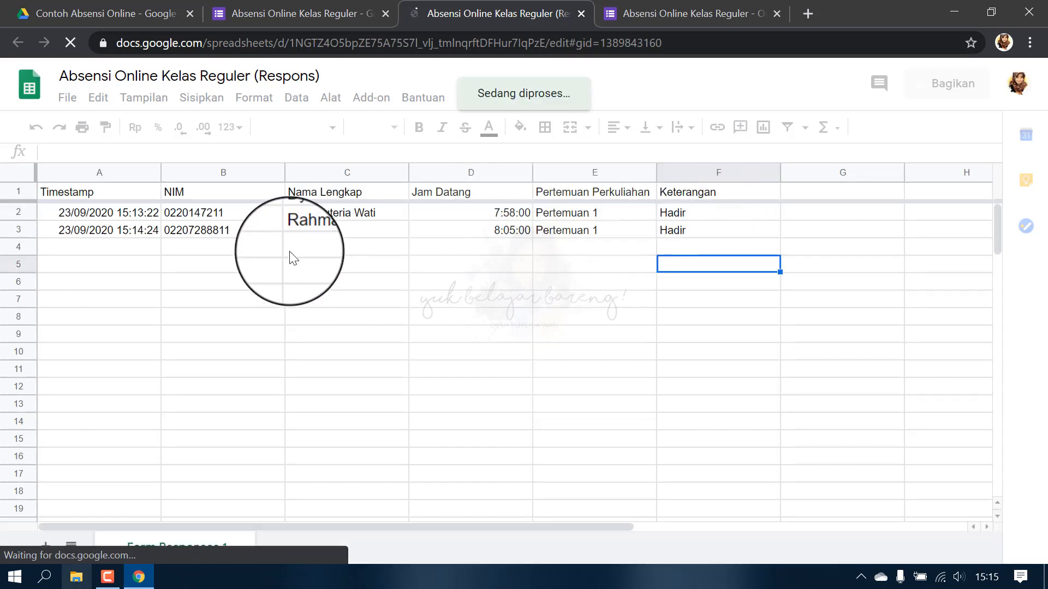
left_click(143, 247)
left_click(145, 213)
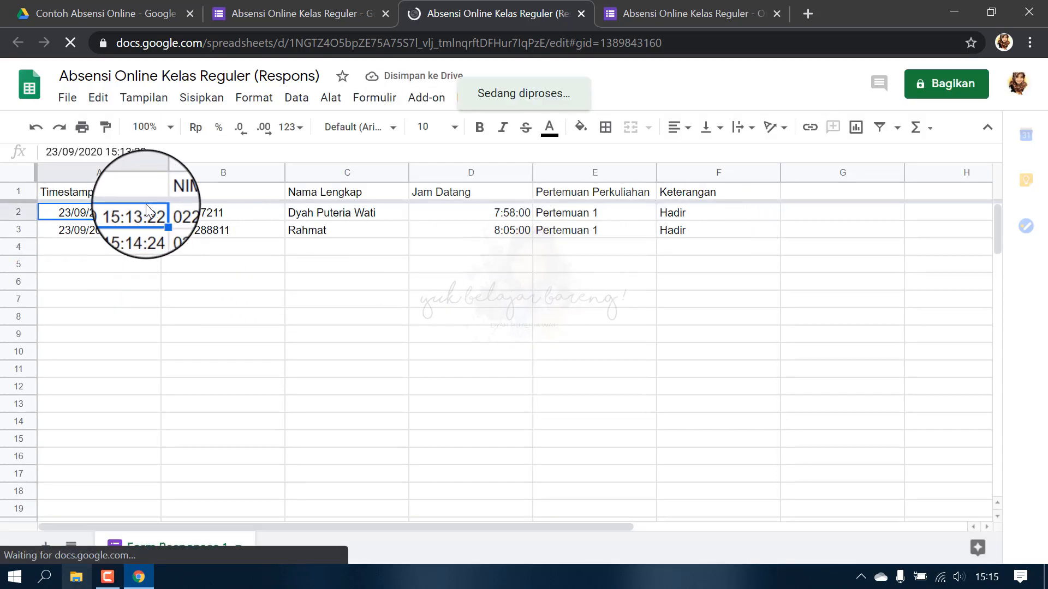
Examine both responses' NIM, Nama Lengkap, Jam Datang, Pertemuan Perkuliahan and Keterangan entries in the response spreadsheet.
left_click(209, 234)
left_click(135, 247)
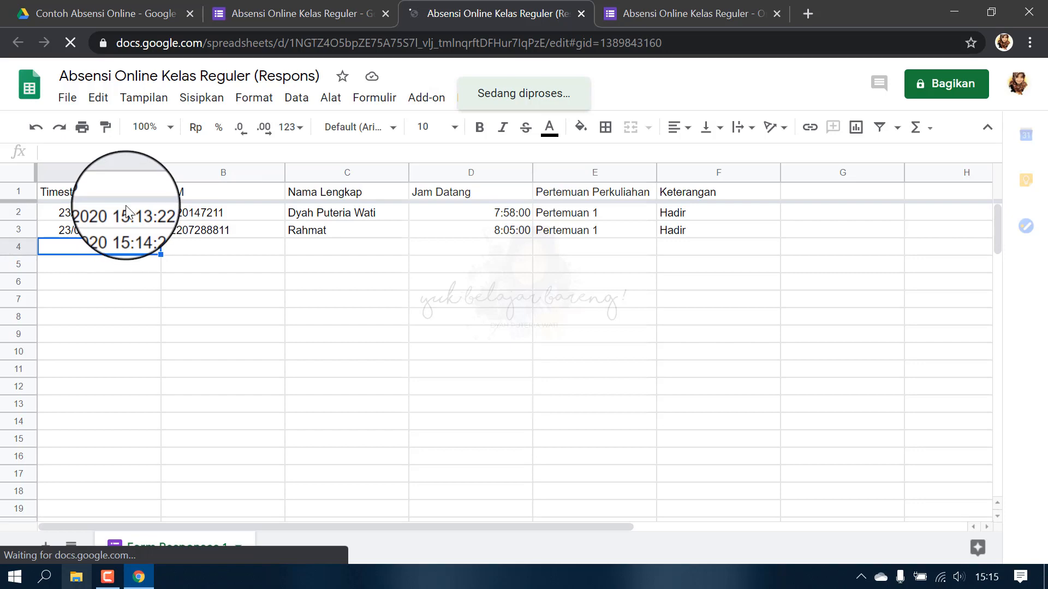
left_click(126, 212)
left_click(270, 213)
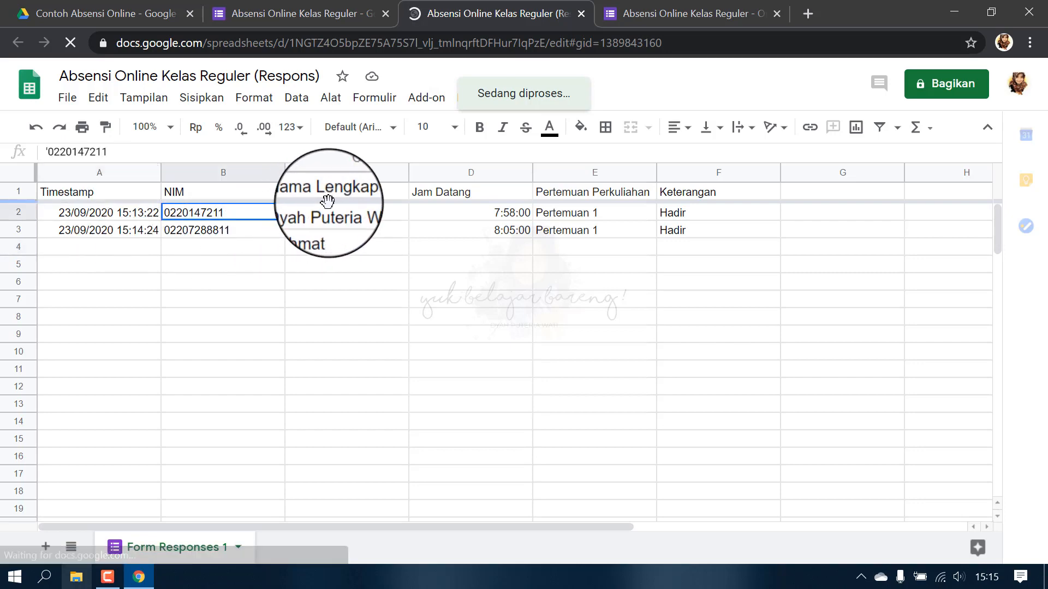
left_click(600, 215)
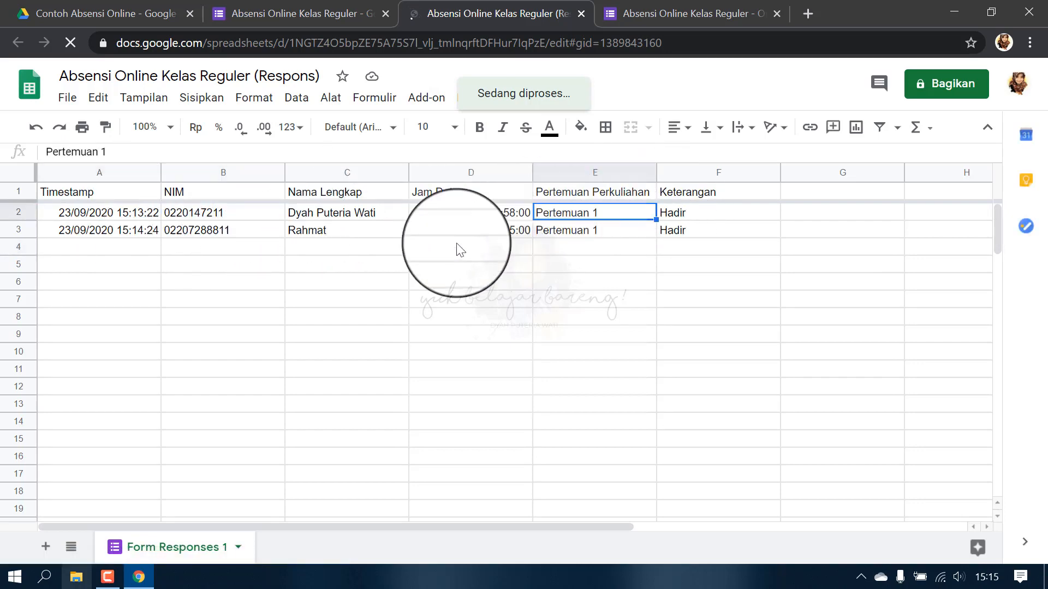
left_click(369, 248)
left_click(400, 215)
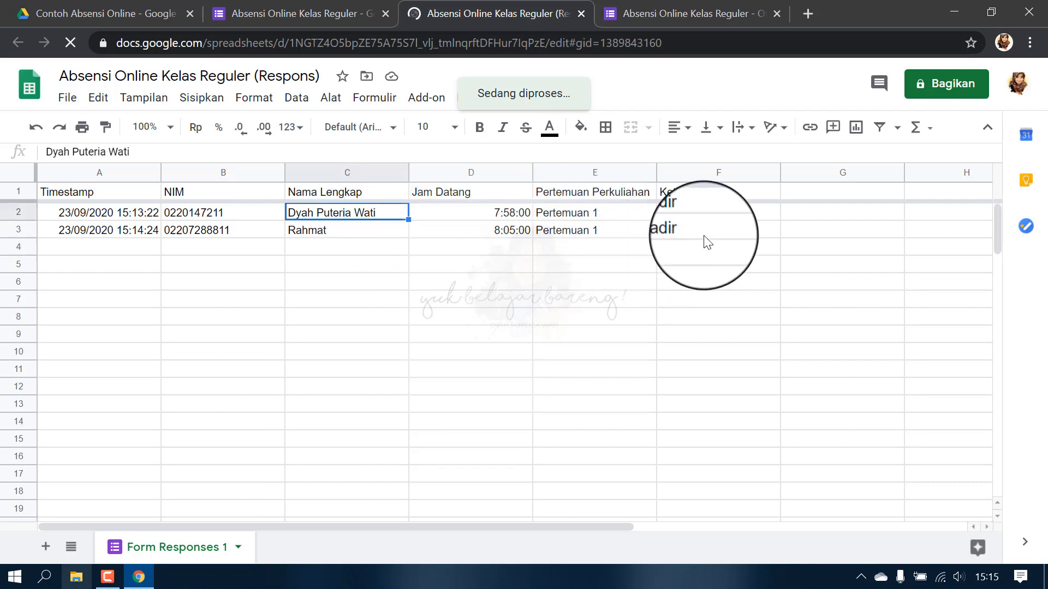
left_click(705, 231)
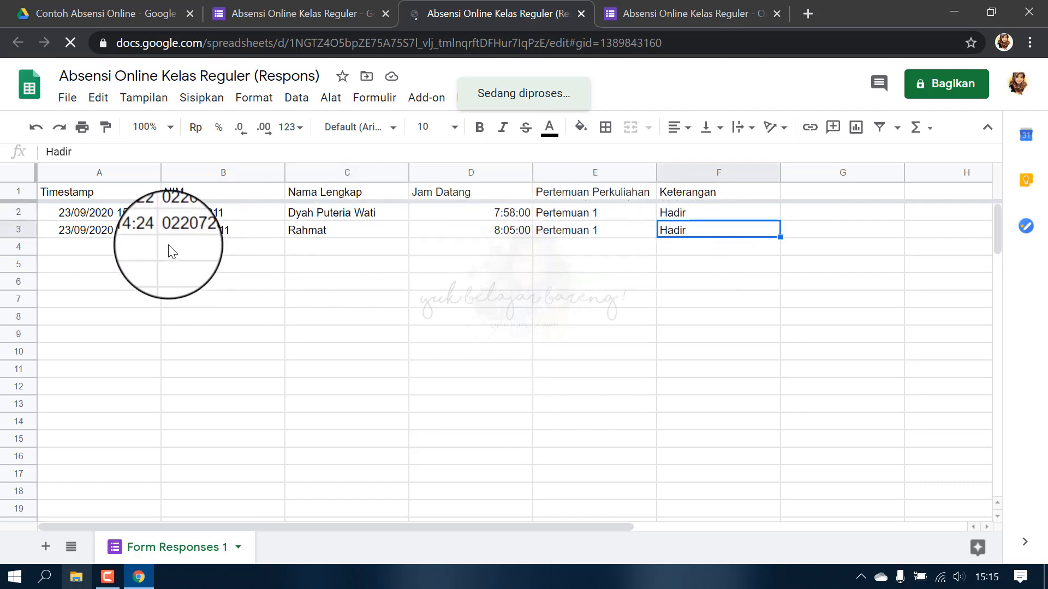
left_click(239, 212)
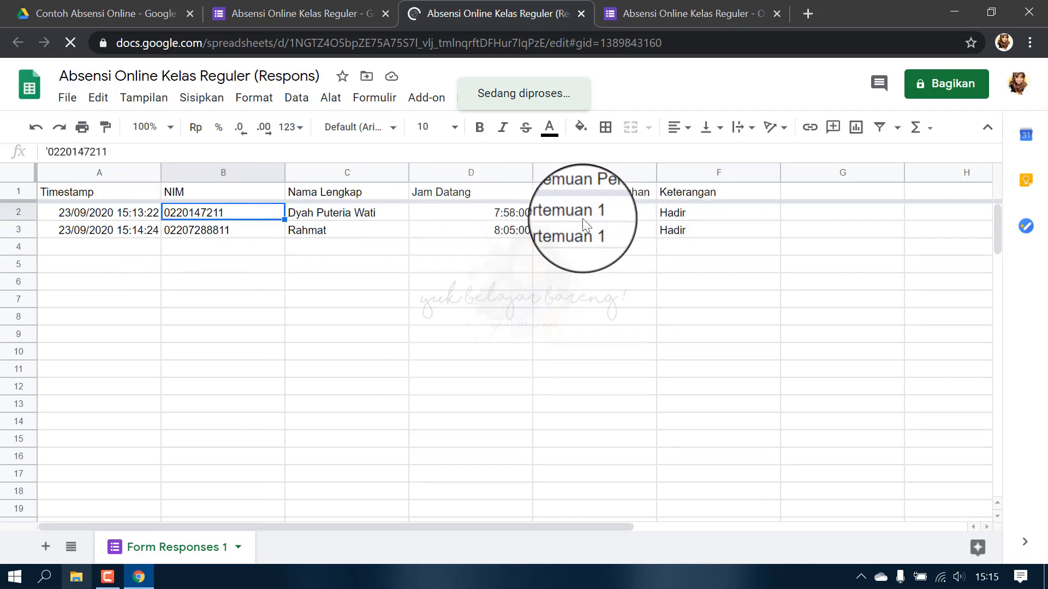
left_click(471, 230)
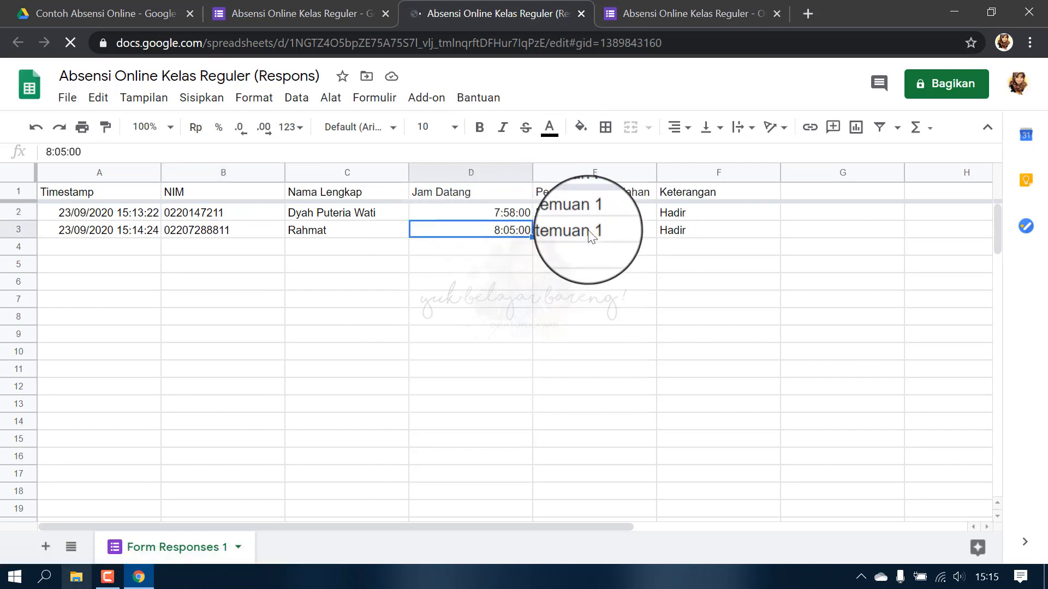
left_click(620, 213)
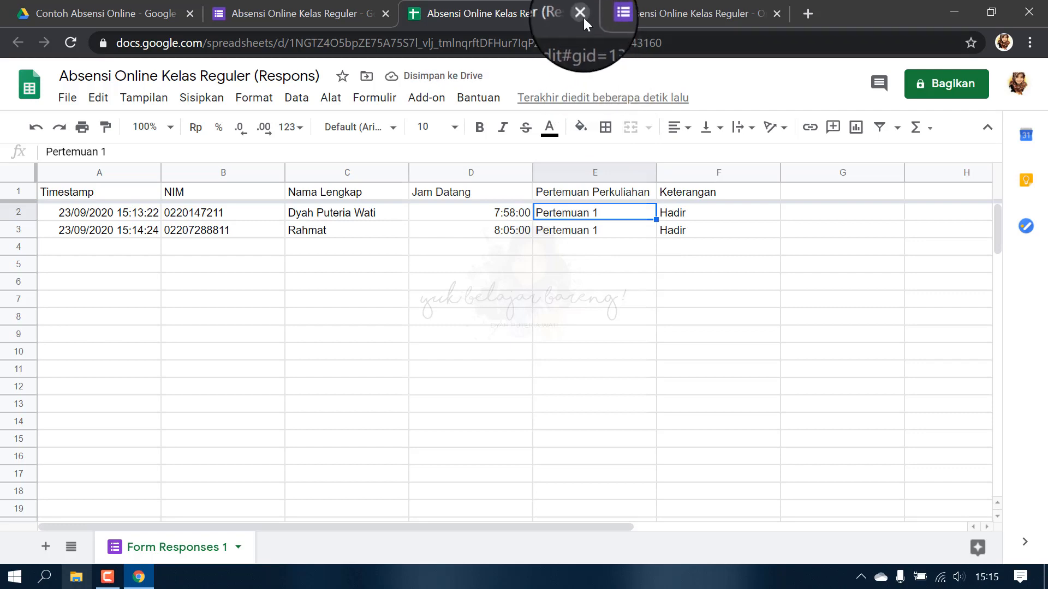
Close the response spreadsheet and the filled-in form page, and return to the questions view of the form editor.
left_click(582, 14)
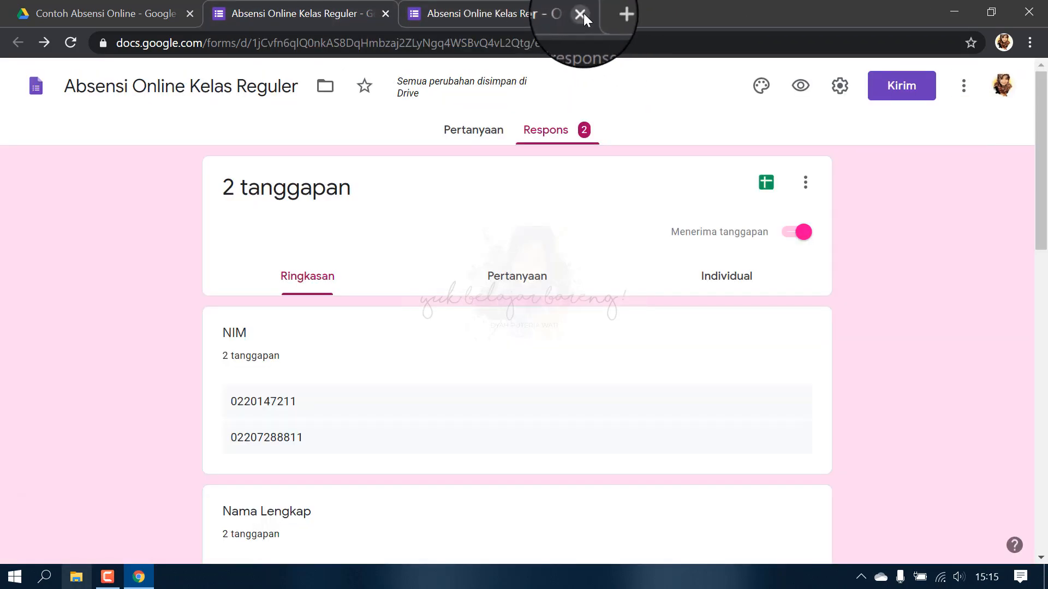
left_click(584, 13)
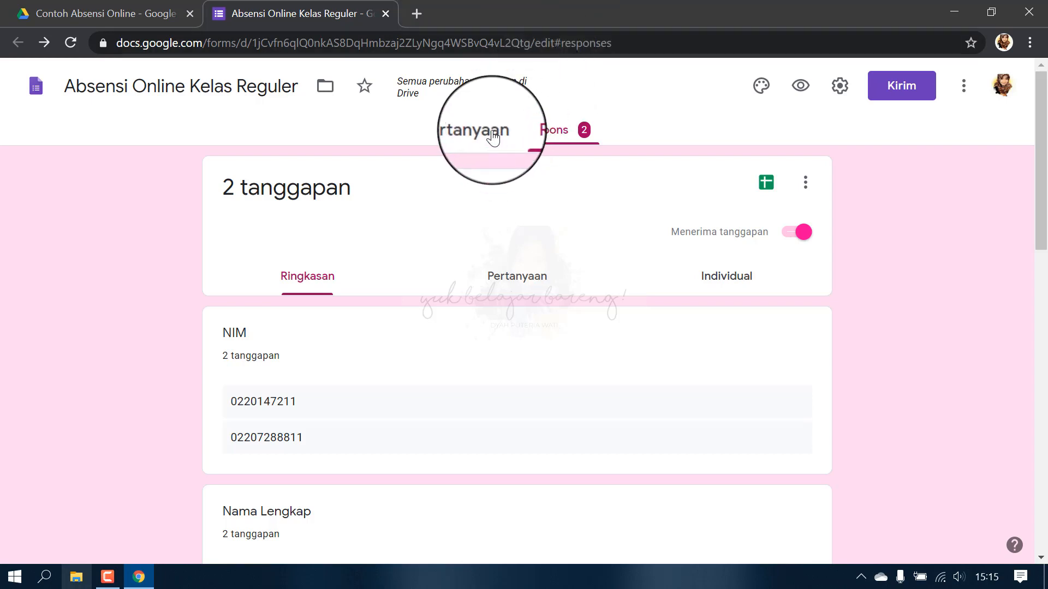
left_click(492, 133)
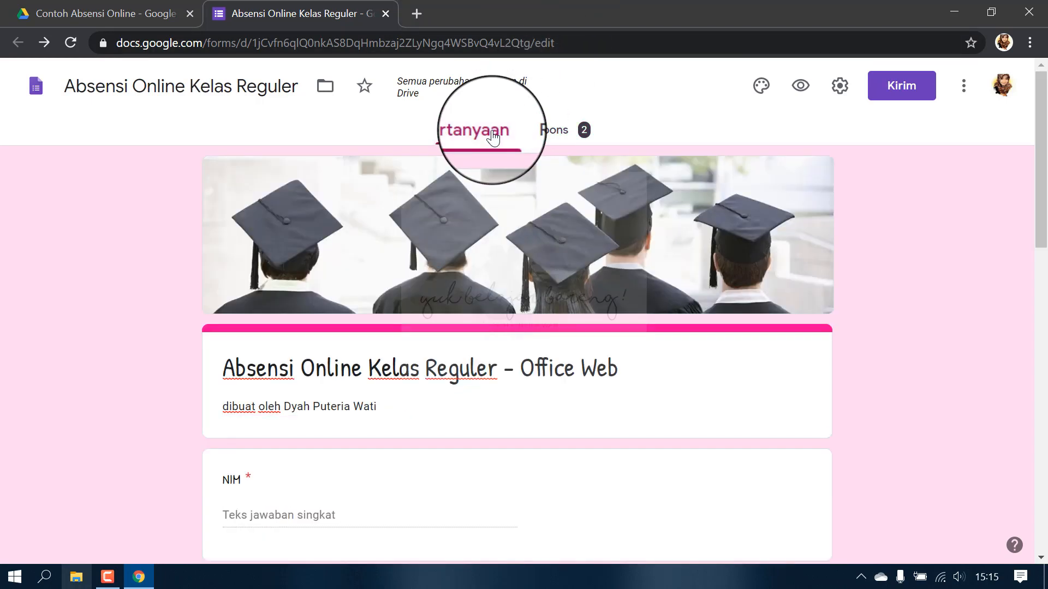